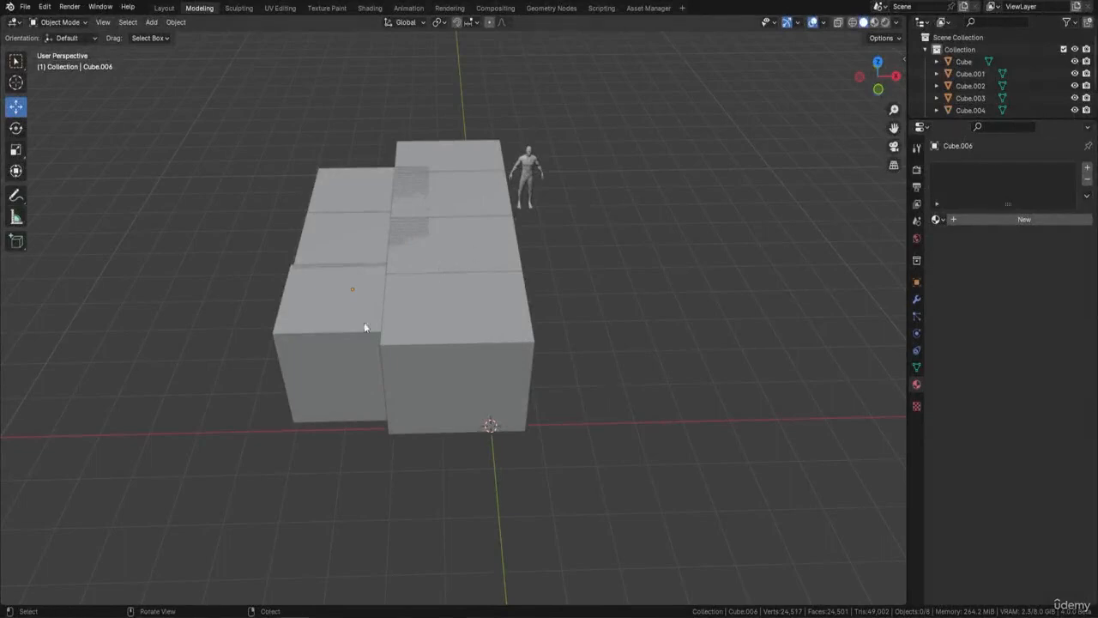
Switch to the Blender window with the materials scene, save "Texture & Geometry Nodes Setup2.blend", close it, and return to the block model
{"action": "left_click", "coordinate": [127, 616]}
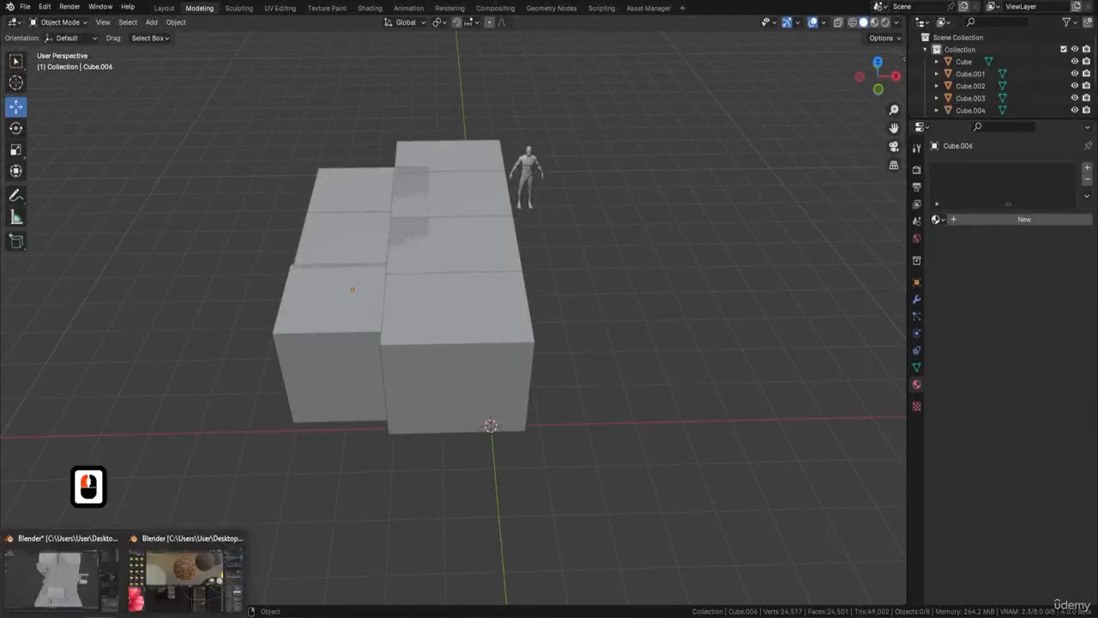
{"action": "left_click", "coordinate": [183, 580]}
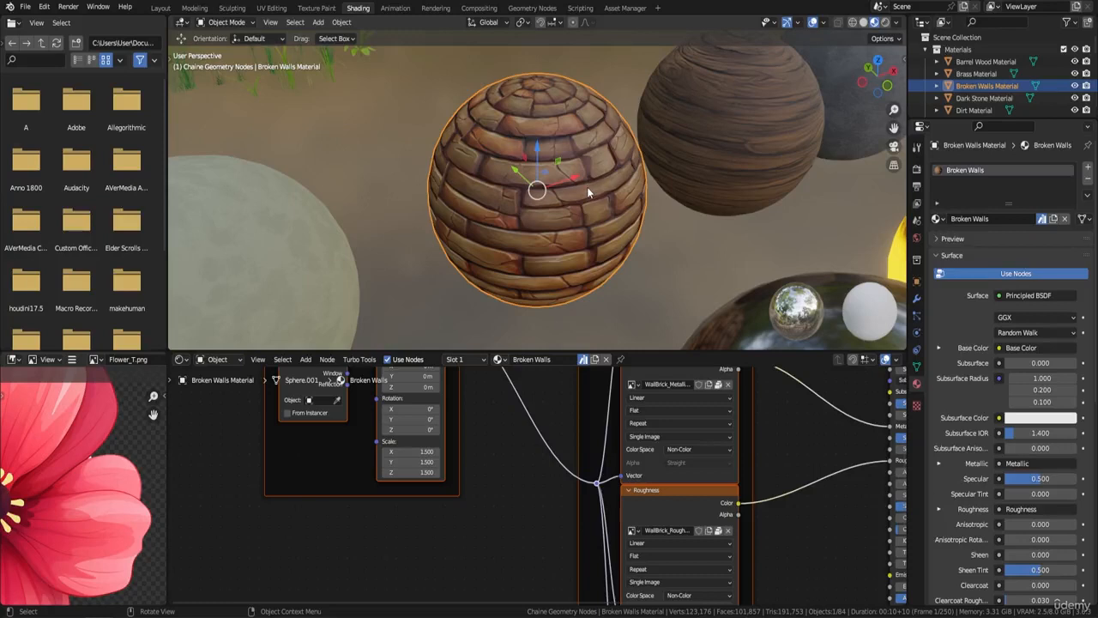
{"action": "left_click", "coordinate": [25, 7]}
{"action": "left_click", "coordinate": [41, 90]}
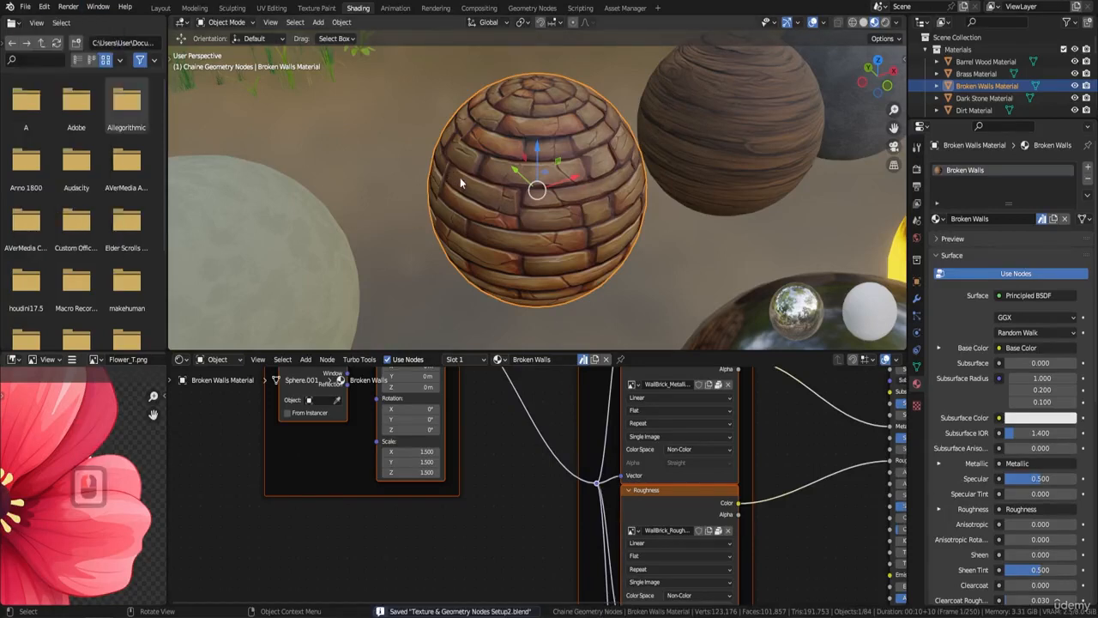
{"action": "left_click", "coordinate": [1088, 4]}
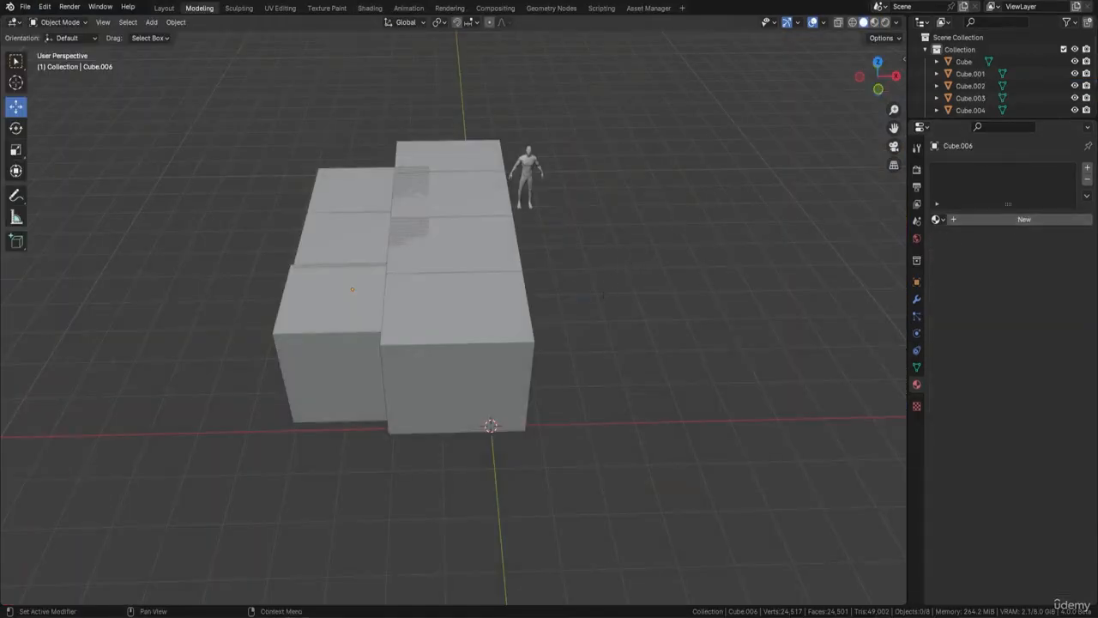
{"action": "left_click", "coordinate": [984, 330]}
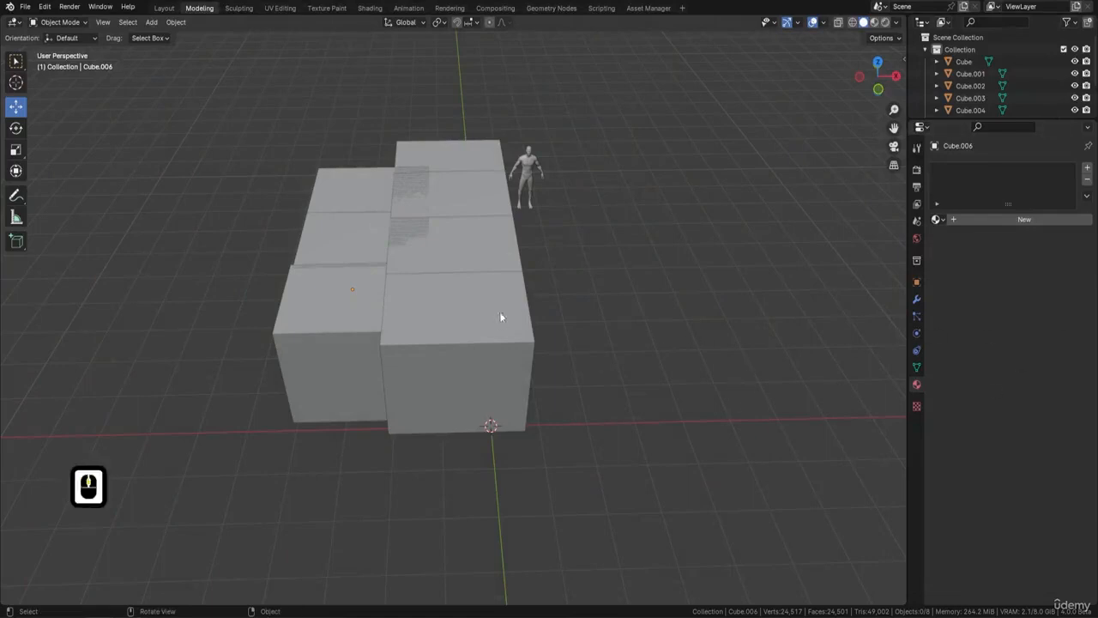
Move the human reference figure from the back of the blocks to the front of the narrower row
{"action": "middle_click_drag", "start_coordinate": [499, 311], "coordinate": [471, 421]}
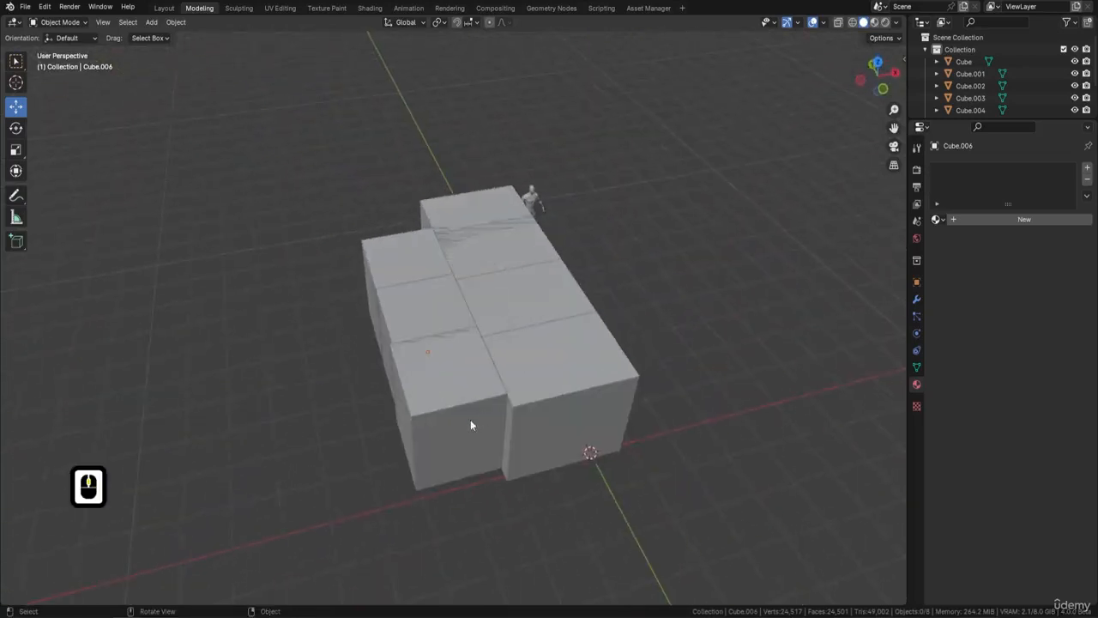
{"action": "left_click", "coordinate": [525, 195]}
{"action": "left_click_drag", "start_coordinate": [514, 183], "coordinate": [649, 396]}
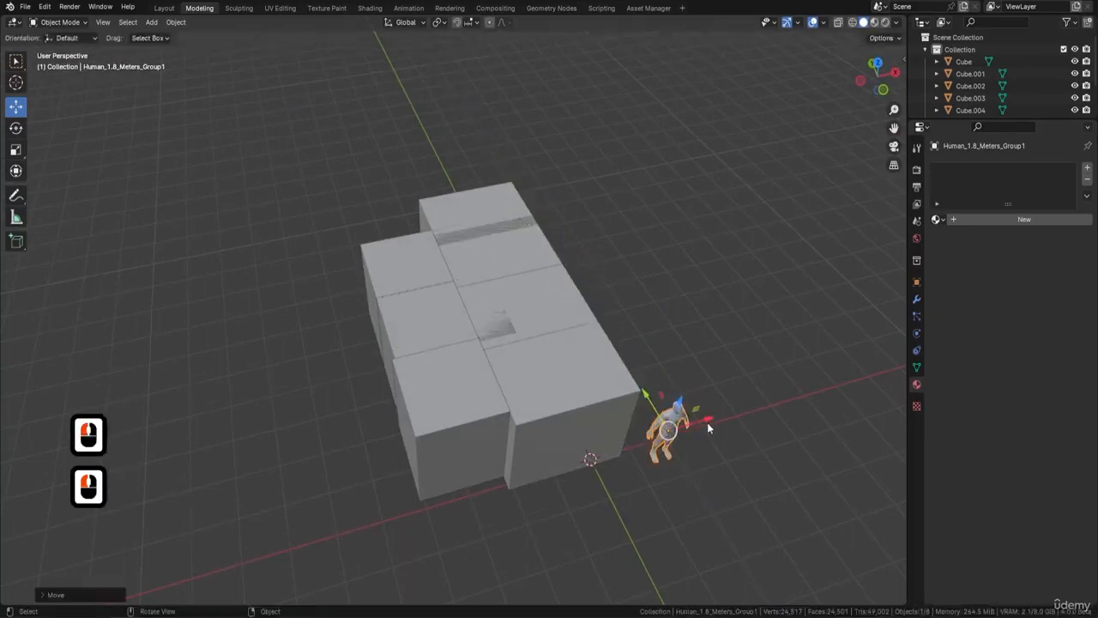
{"action": "left_click_drag", "start_coordinate": [707, 422], "coordinate": [425, 475]}
Duplicate the front block beside the human figure and raise the copy vertically so it sits on top of the original
{"action": "middle_click_drag", "start_coordinate": [446, 466], "coordinate": [610, 375]}
{"action": "left_click", "coordinate": [532, 392]}
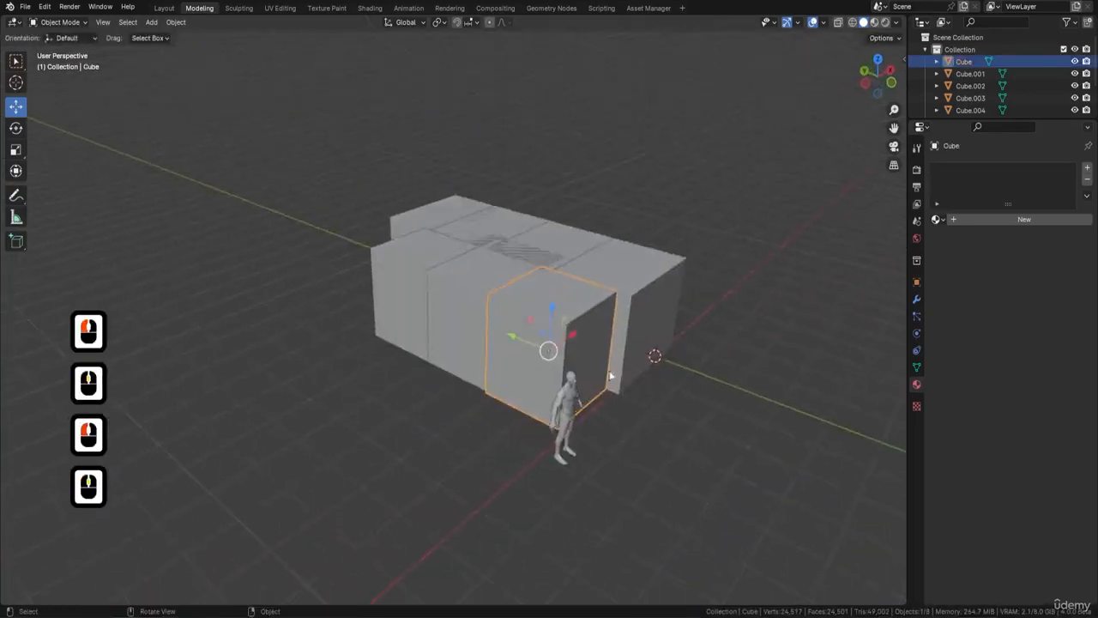
{"action": "scroll", "coordinate": [643, 323], "scroll_direction": "up", "scroll_amount": 3}
{"action": "middle_click_drag", "start_coordinate": [649, 325], "coordinate": [635, 382], "text": "shift"}
{"action": "scroll", "coordinate": [668, 321], "scroll_direction": "up", "scroll_amount": 1}
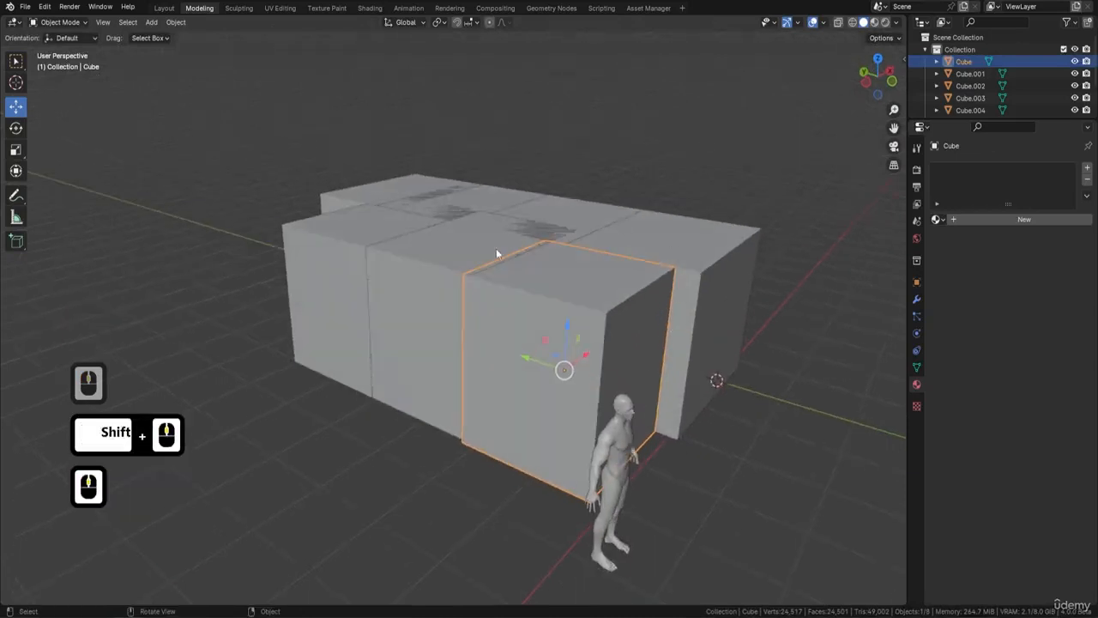
{"action": "key", "text": "shift+d"}
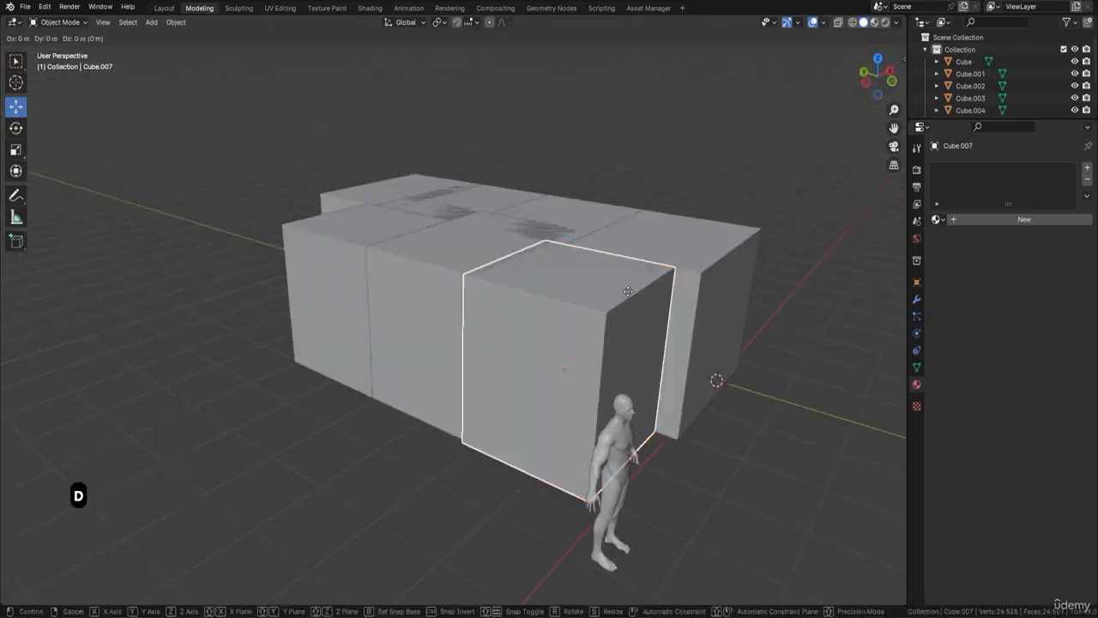
{"action": "key", "text": "Return"}
{"action": "left_click_drag", "start_coordinate": [583, 322], "coordinate": [677, 145]}
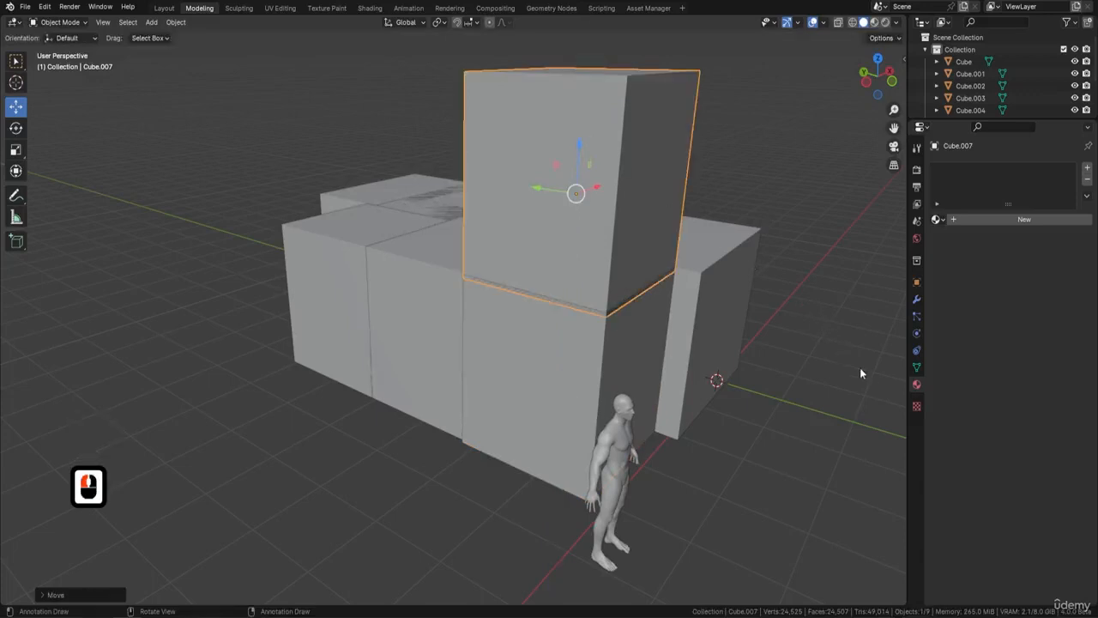
Scale the duplicated block along Z to just over a quarter of its height and lower it onto the block beneath
{"action": "key", "text": "s"}
{"action": "key", "text": "z"}
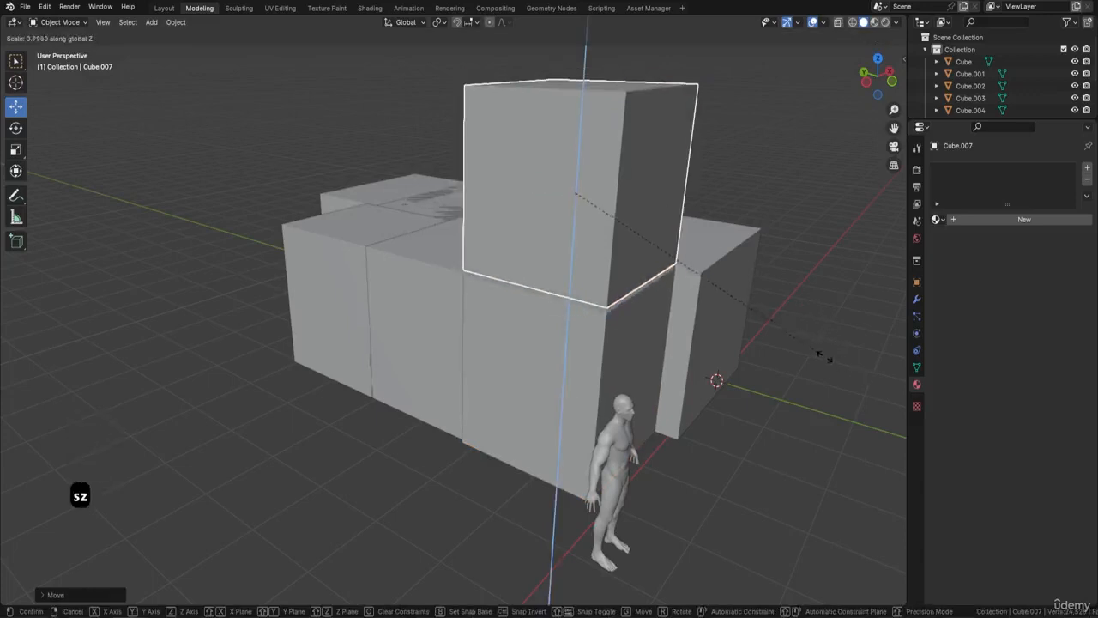
{"action": "left_click", "coordinate": [652, 238]}
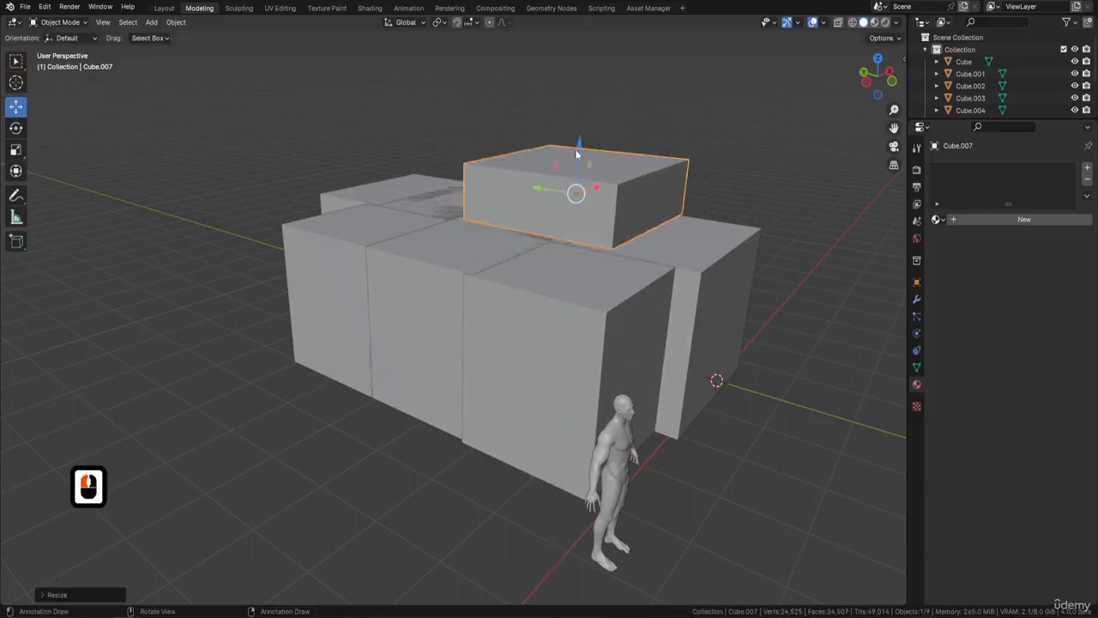
{"action": "left_click_drag", "start_coordinate": [576, 154], "coordinate": [576, 211]}
{"action": "middle_click_drag", "start_coordinate": [576, 211], "coordinate": [670, 307]}
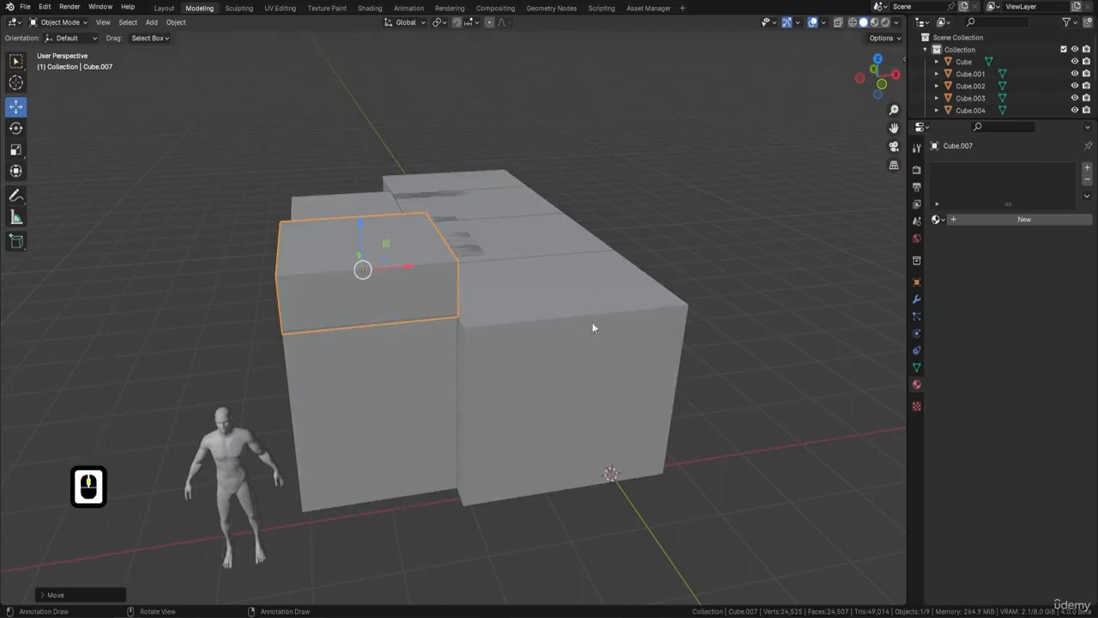
{"action": "middle_click_drag", "start_coordinate": [592, 327], "coordinate": [566, 254]}
{"action": "middle_click_drag", "start_coordinate": [409, 323], "coordinate": [464, 235], "text": "shift"}
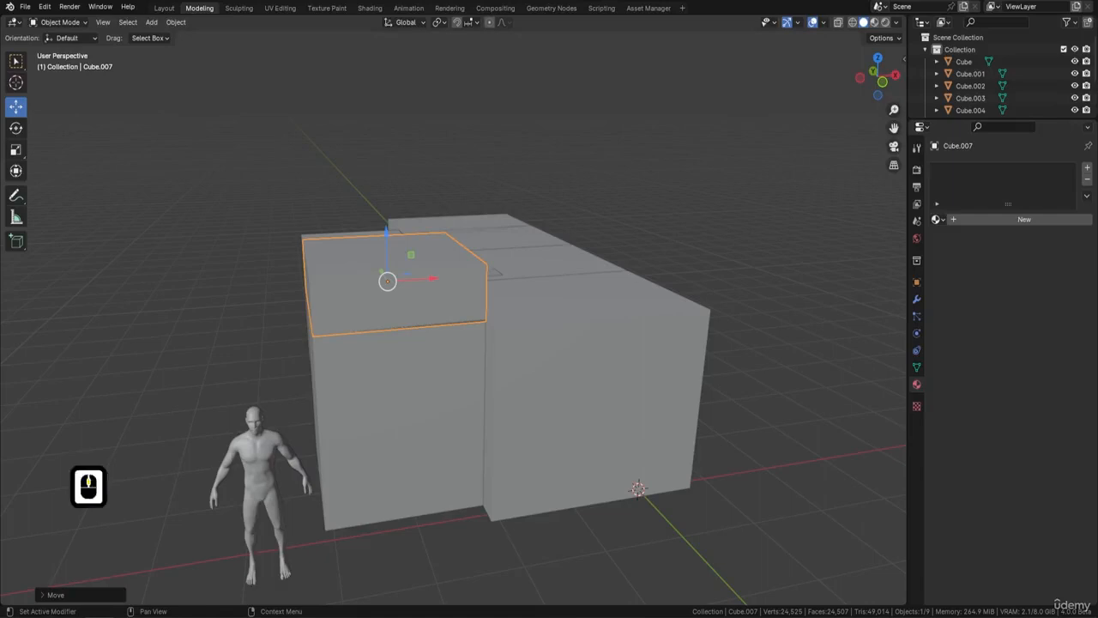
{"action": "middle_click_drag", "start_coordinate": [610, 277], "coordinate": [605, 302]}
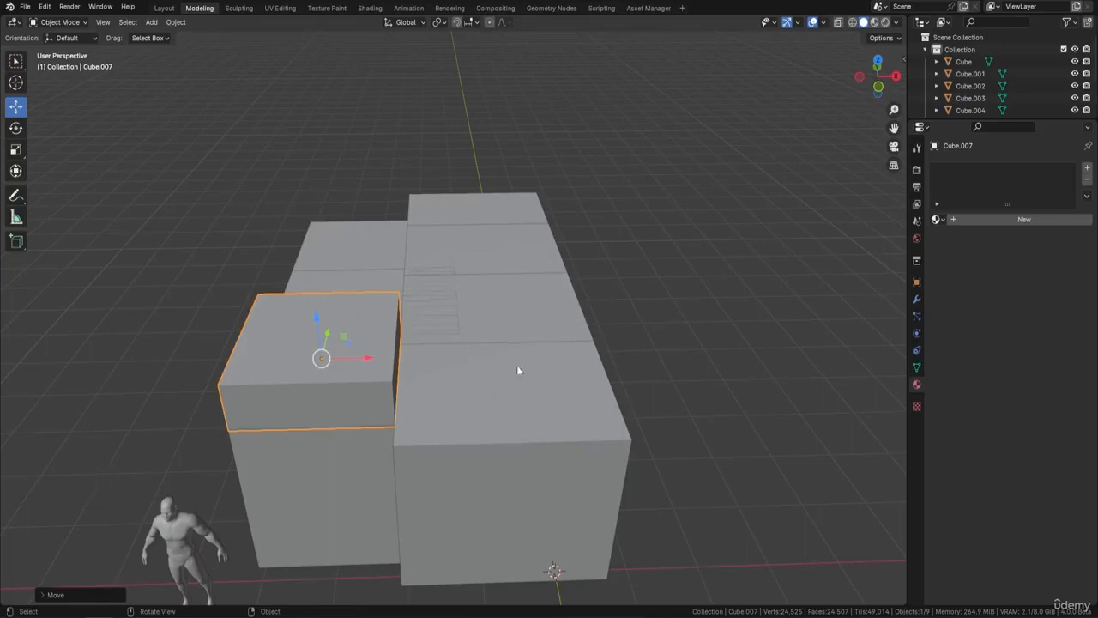
Select the six remaining ground-floor blocks together, leaving out the front block that carries the raised slab
{"action": "middle_click_drag", "start_coordinate": [517, 368], "coordinate": [419, 279], "text": "shift"}
{"action": "left_click", "coordinate": [404, 275]}
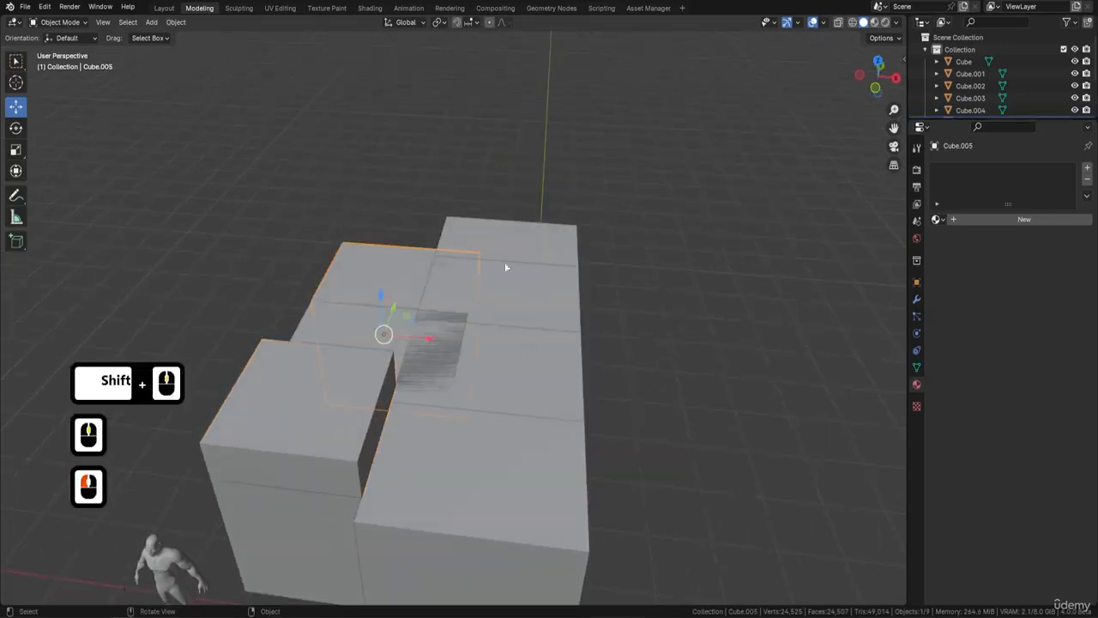
{"action": "left_click", "coordinate": [376, 323], "text": "shift"}
{"action": "left_click", "coordinate": [522, 246], "text": "shift"}
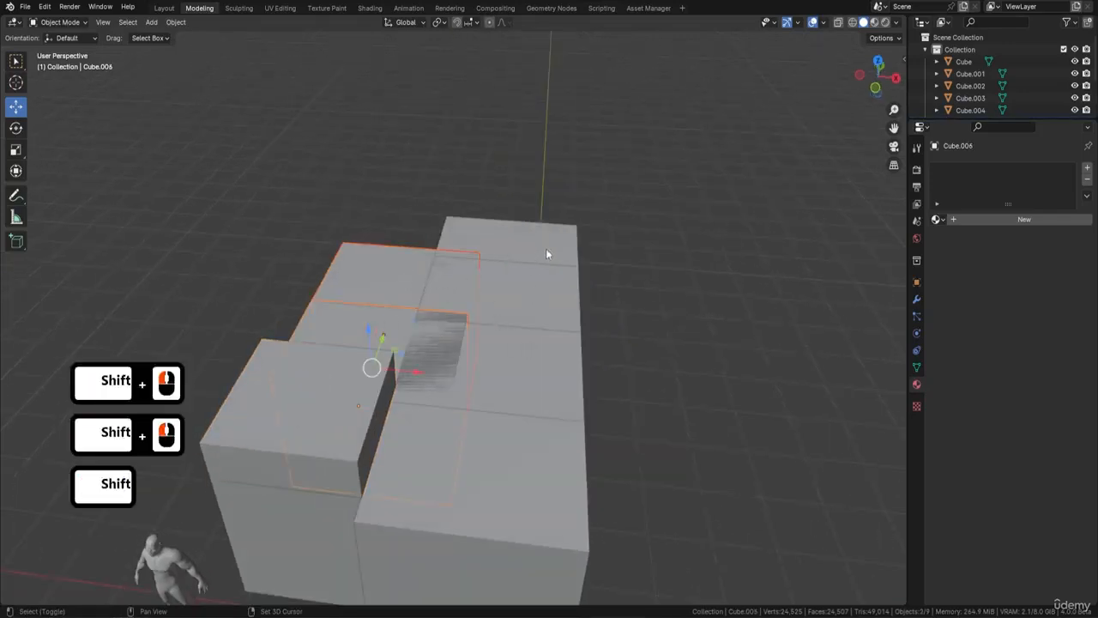
{"action": "left_click", "coordinate": [546, 249], "text": "shift"}
{"action": "left_click", "coordinate": [563, 302], "text": "shift"}
{"action": "left_click", "coordinate": [559, 398], "text": "shift"}
{"action": "middle_click_drag", "start_coordinate": [554, 493], "coordinate": [625, 392]}
{"action": "middle_click_drag", "start_coordinate": [435, 306], "coordinate": [602, 257], "text": "shift"}
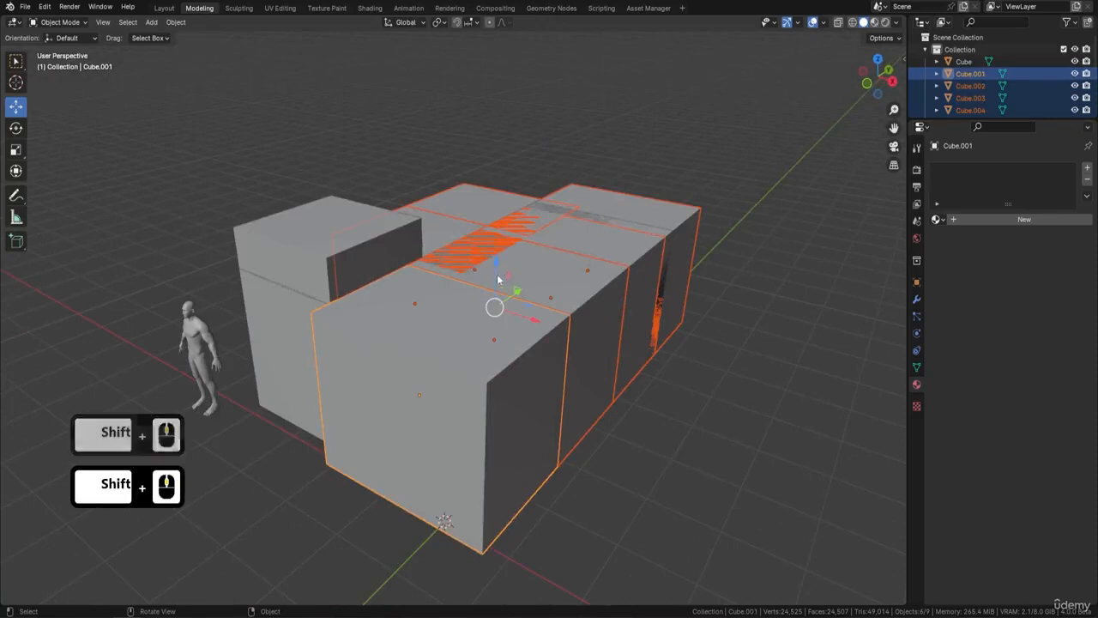
Enter Edit Mode on the six blocks and select the top face of each one
{"action": "key", "text": "Tab"}
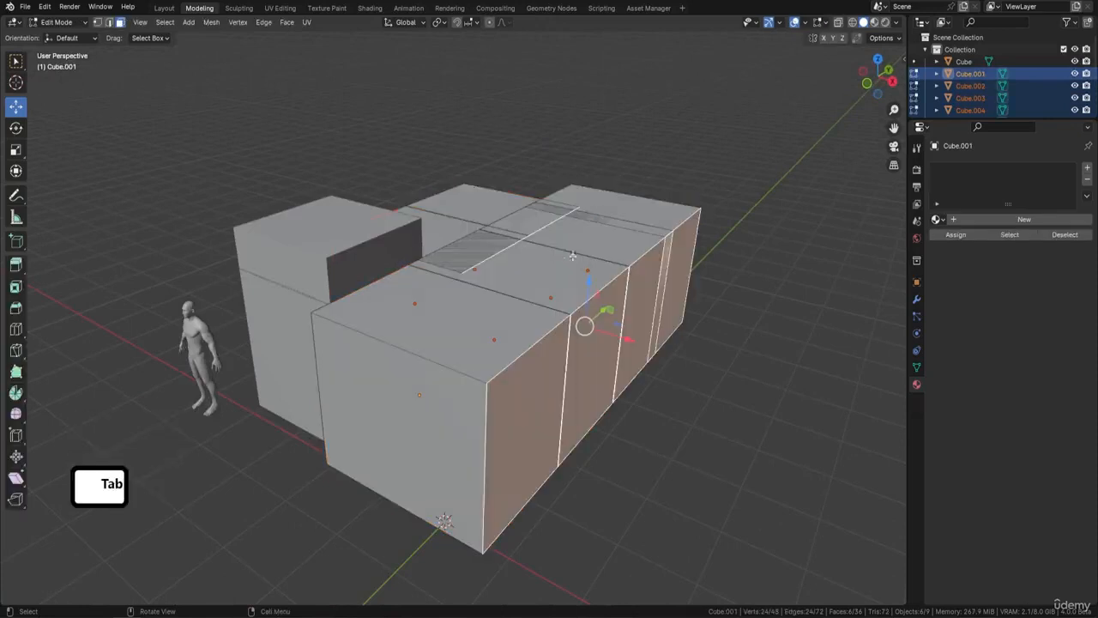
{"action": "left_click", "coordinate": [467, 237]}
{"action": "left_click", "coordinate": [578, 200], "text": "shift"}
{"action": "left_click", "coordinate": [608, 199], "text": "shift"}
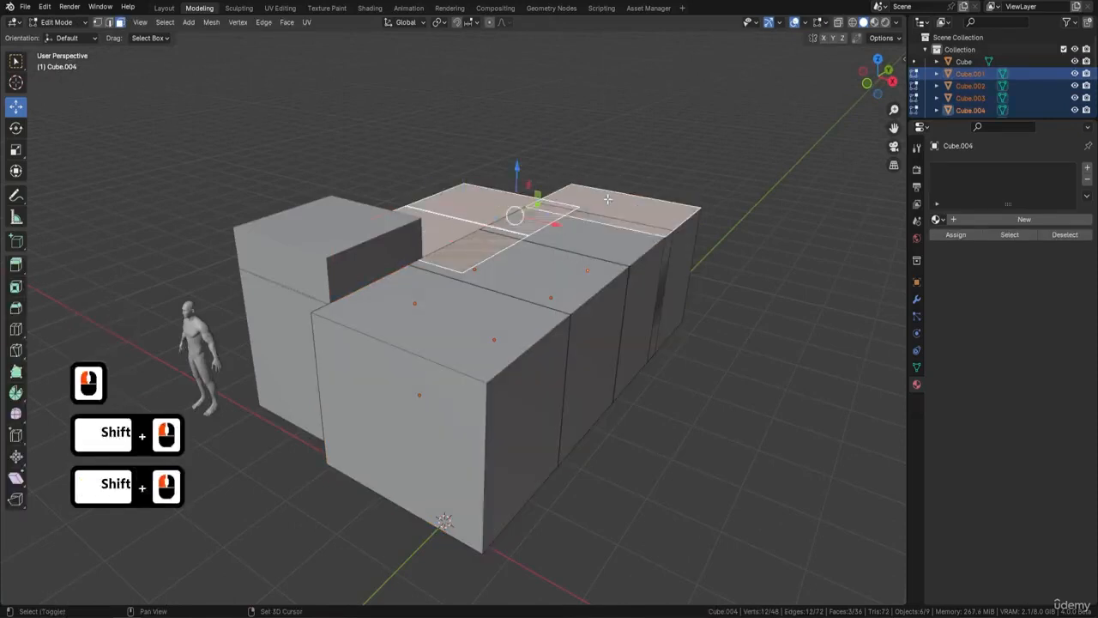
{"action": "left_click", "coordinate": [593, 225], "text": "shift"}
{"action": "left_click", "coordinate": [554, 280], "text": "shift"}
{"action": "left_click", "coordinate": [570, 317], "text": "shift"}
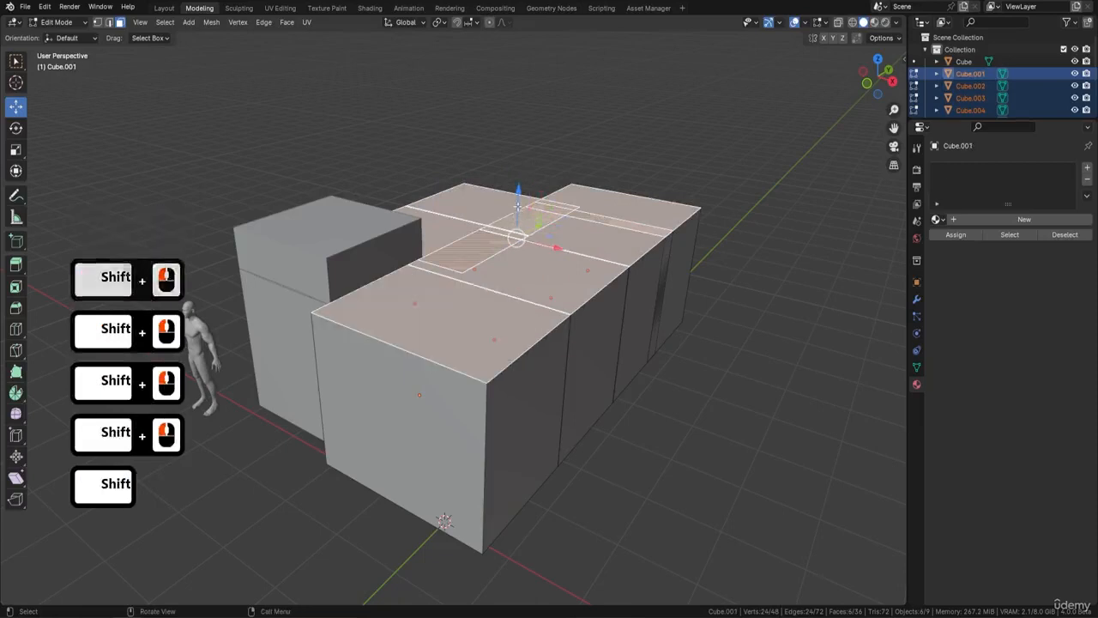
Try raising the six top faces to the height of the upper slab, and select the wider row's top faces
{"action": "left_click_drag", "start_coordinate": [518, 190], "coordinate": [530, 161]}
{"action": "left_click", "coordinate": [459, 249]}
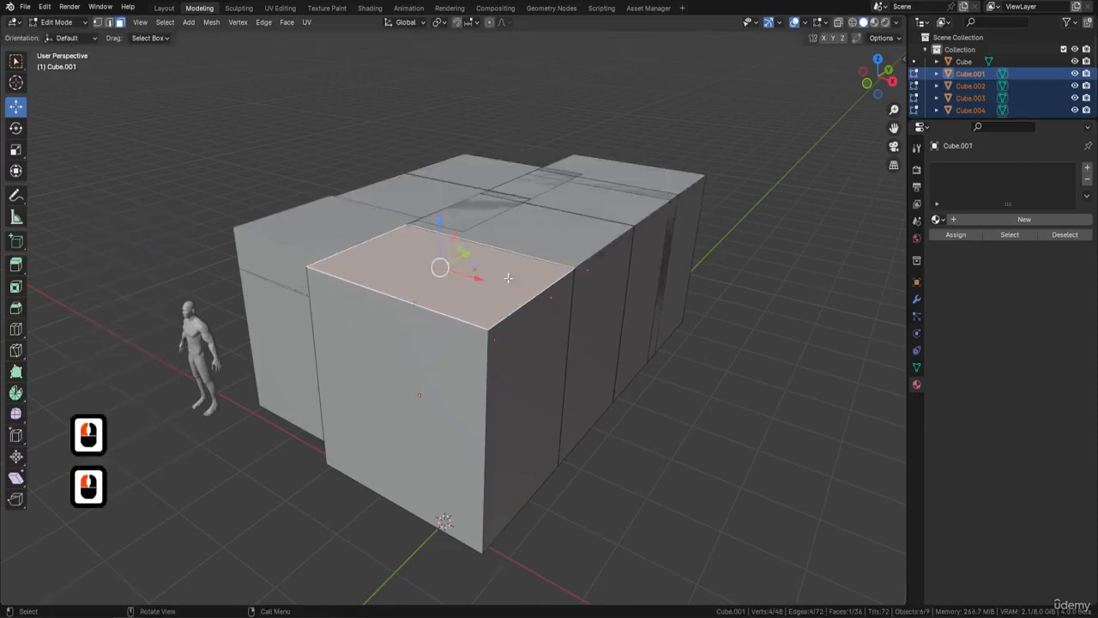
{"action": "left_click", "coordinate": [523, 212], "text": "shift"}
{"action": "left_click", "coordinate": [594, 203], "text": "shift"}
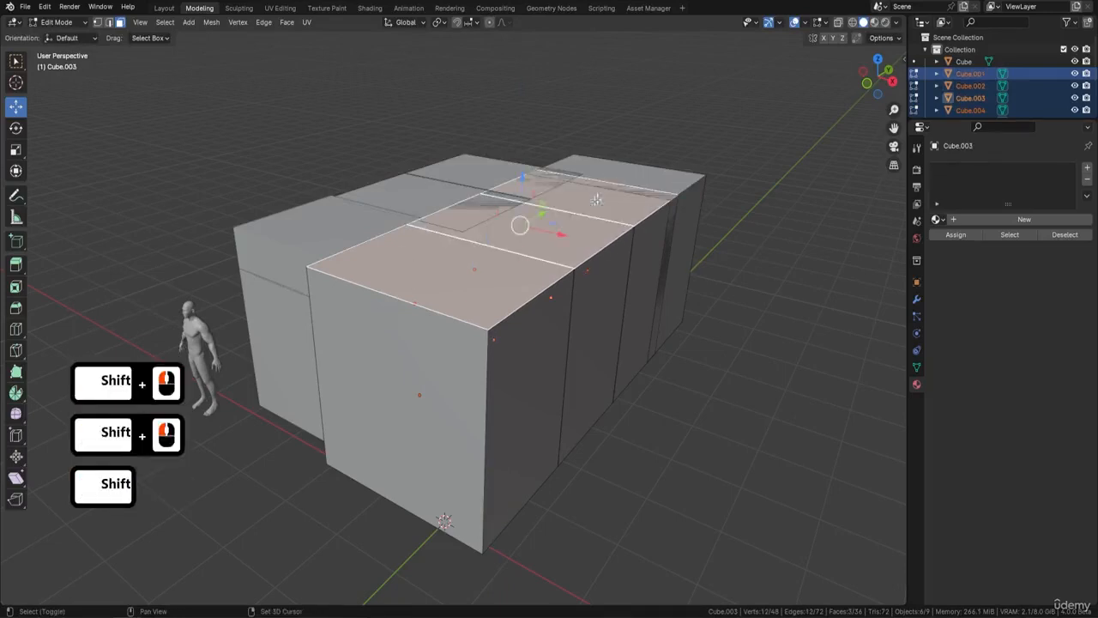
{"action": "left_click", "coordinate": [617, 177], "text": "shift"}
{"action": "key", "text": "Tab"}
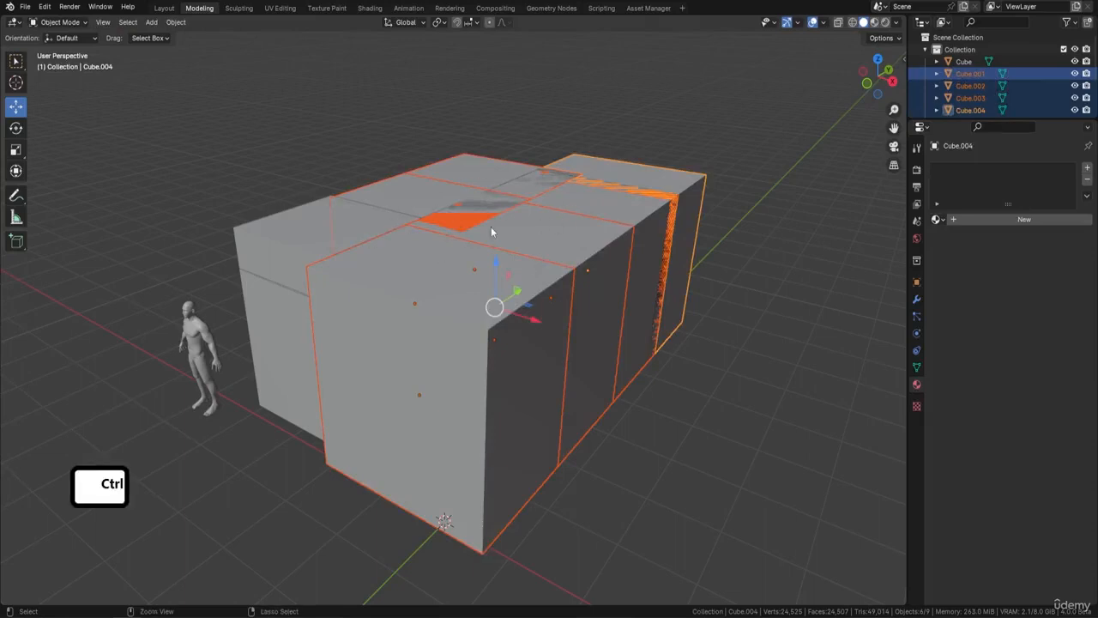
Undo the raising of the top faces and the selection changes made after it, keeping all six top faces selected
{"action": "key", "text": "ctrl+z"}
{"action": "key", "text": "ctrl+z"}
{"action": "key", "text": "ctrl+z"}
{"action": "key", "text": "ctrl+z"}
{"action": "key", "text": "ctrl+z"}
{"action": "key", "text": "ctrl+z"}
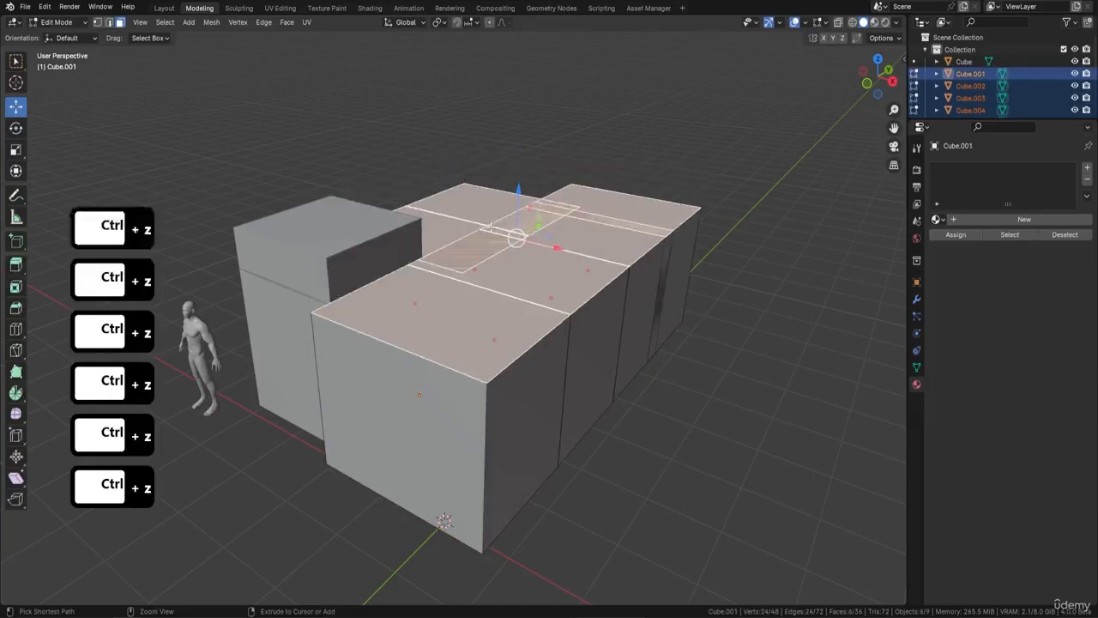
Duplicate the six selected top faces in place and lift the copies very slightly above the blocks
{"action": "scroll", "coordinate": [501, 255], "scroll_direction": "up", "scroll_amount": 2}
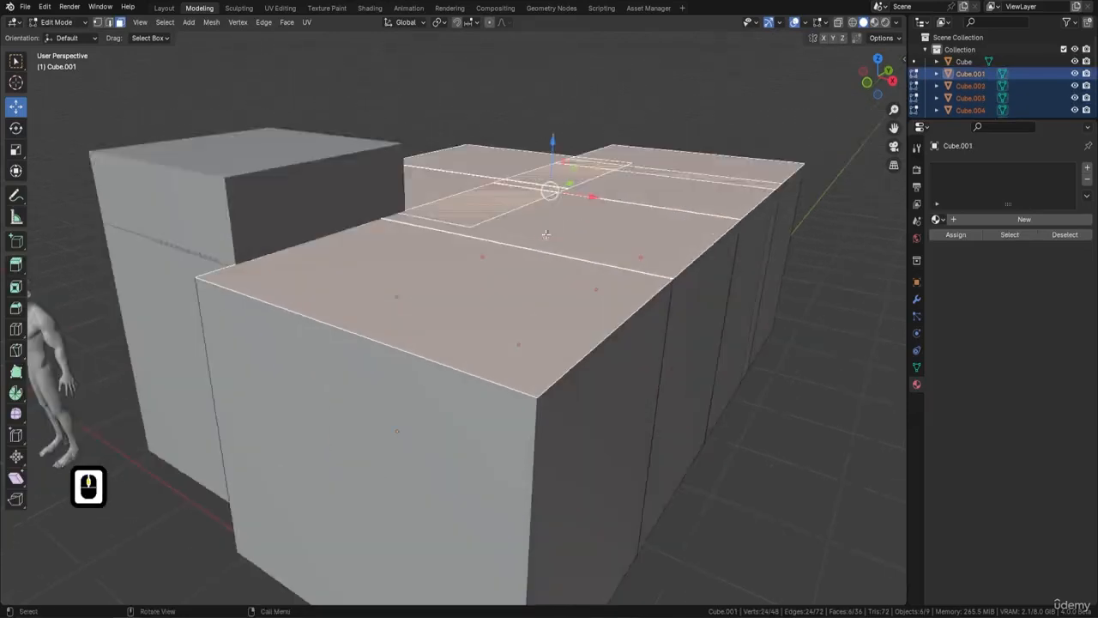
{"action": "middle_click_drag", "start_coordinate": [506, 256], "coordinate": [535, 257], "text": "shift"}
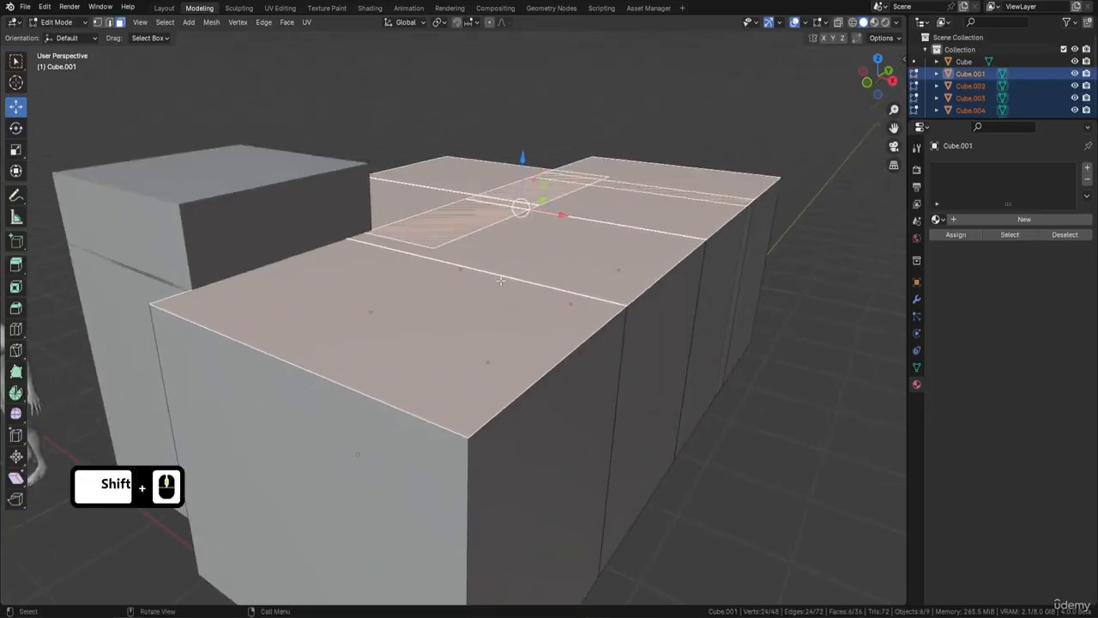
{"action": "key", "text": "shift+d"}
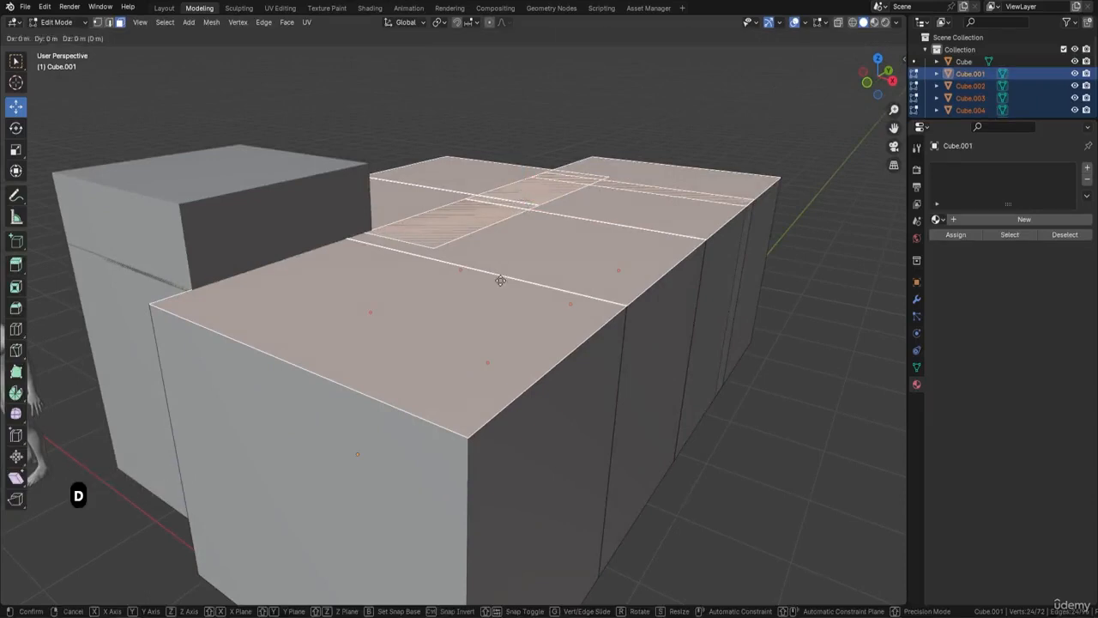
{"action": "key", "text": "Return"}
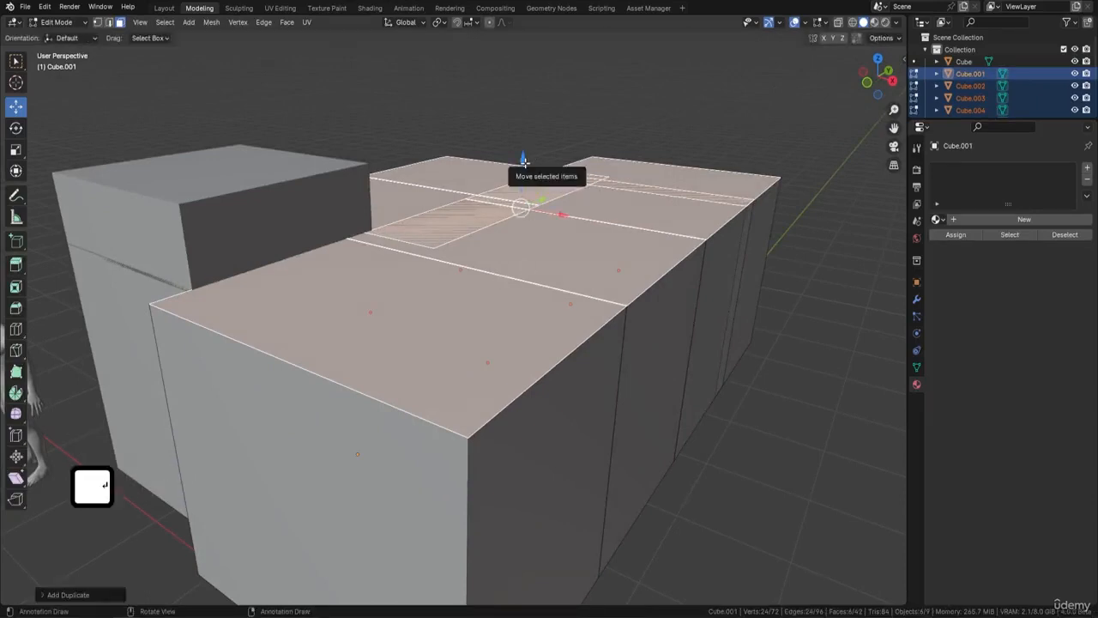
{"action": "left_click_drag", "start_coordinate": [526, 159], "coordinate": [529, 159]}
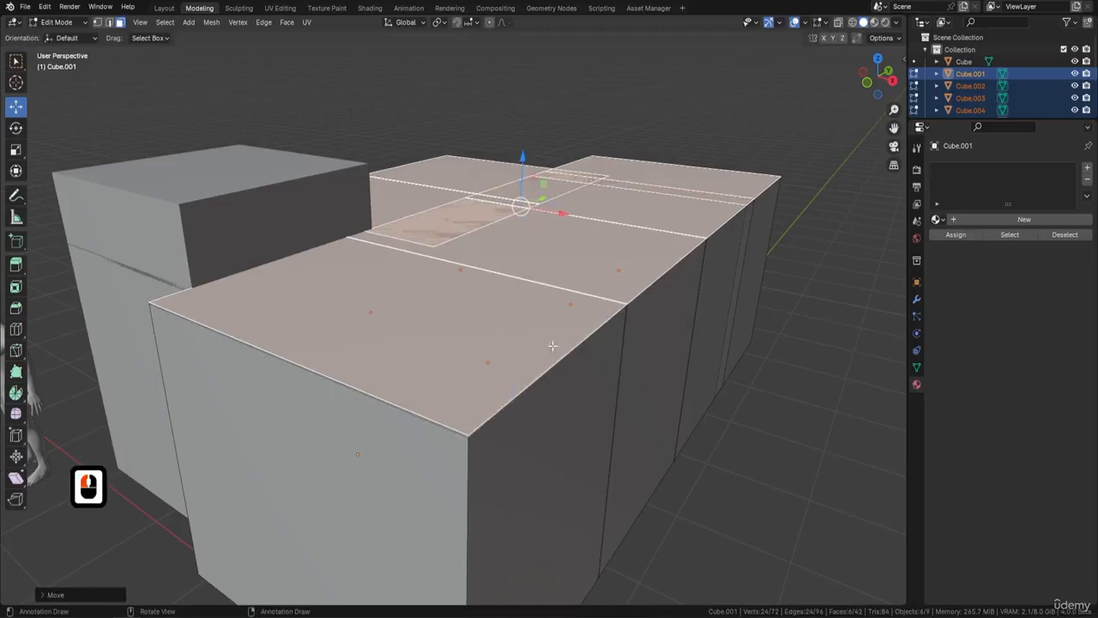
Extrude the duplicated top faces upward by about 0.6 m to form an upper level over the six blocks
{"action": "middle_click_drag", "start_coordinate": [553, 346], "coordinate": [617, 314]}
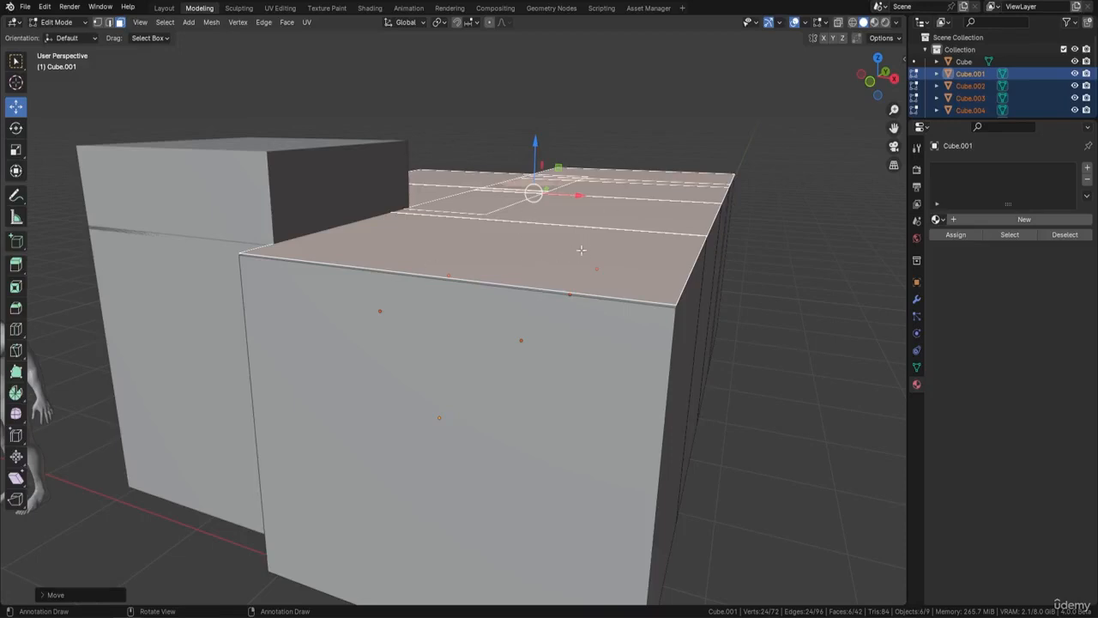
{"action": "key", "text": "e"}
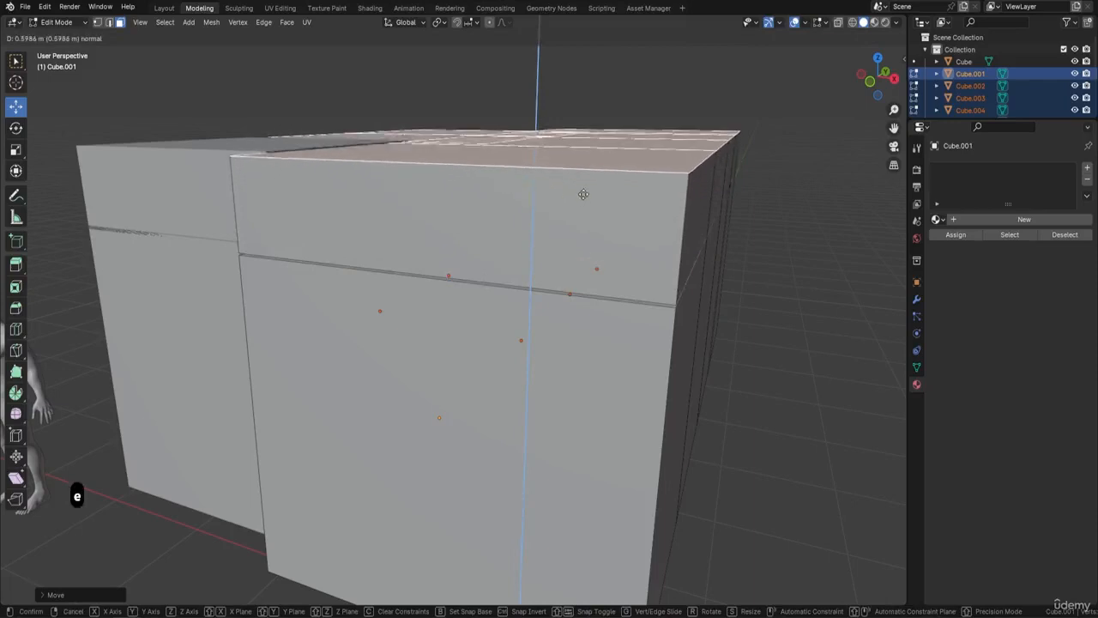
{"action": "left_click", "coordinate": [580, 197]}
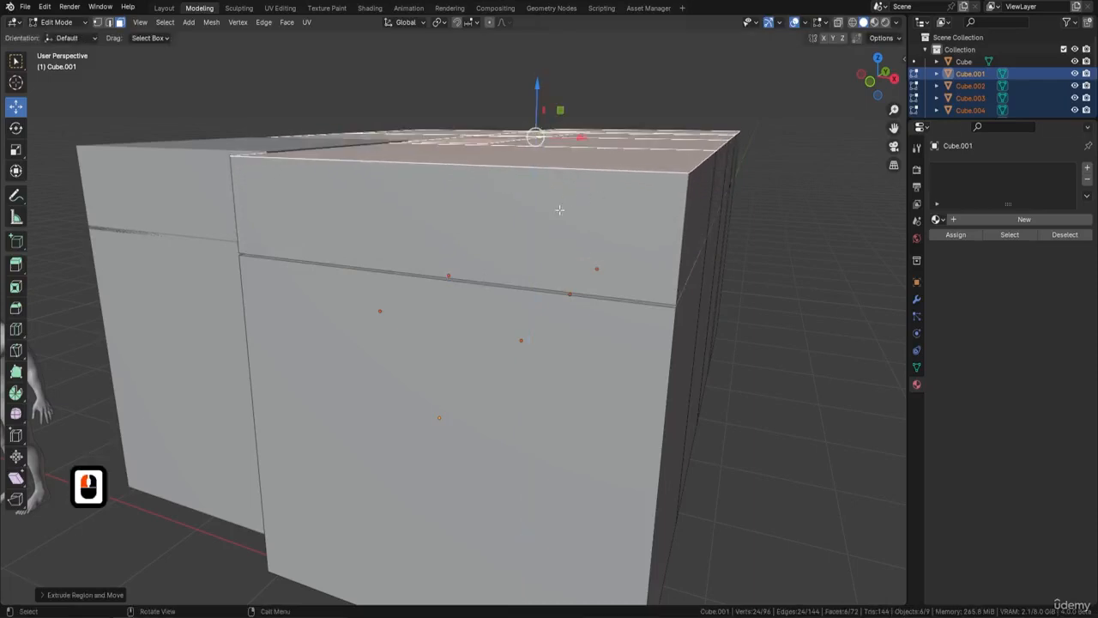
{"action": "middle_click_drag", "start_coordinate": [614, 156], "coordinate": [583, 160]}
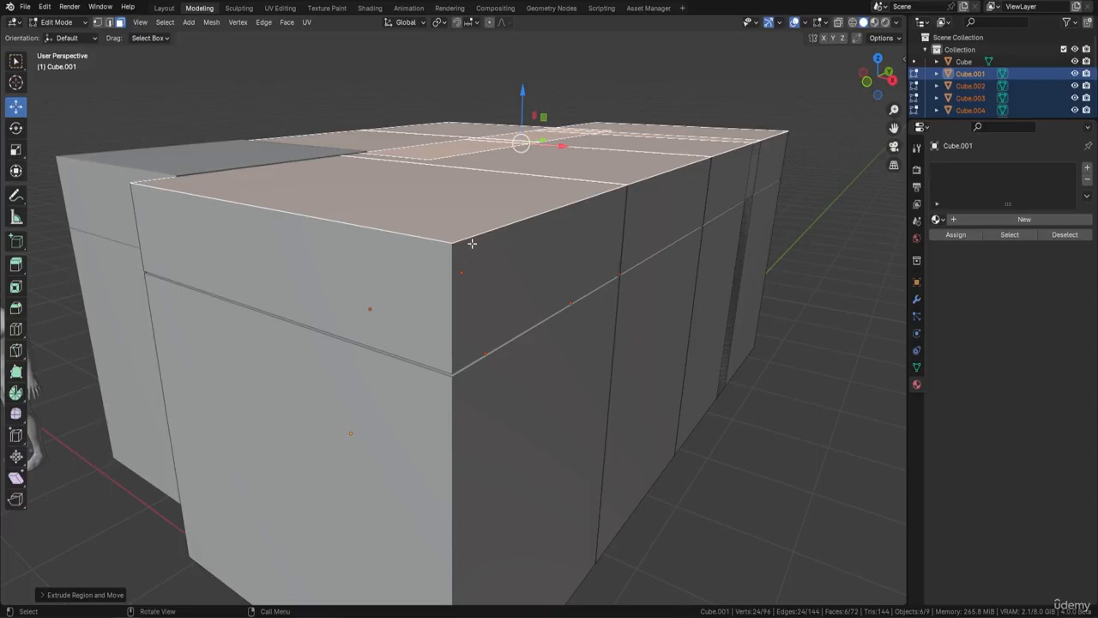
Select all linked faces of the six upper-level blocks sitting on the ground-floor cubes
{"action": "key", "text": "l"}
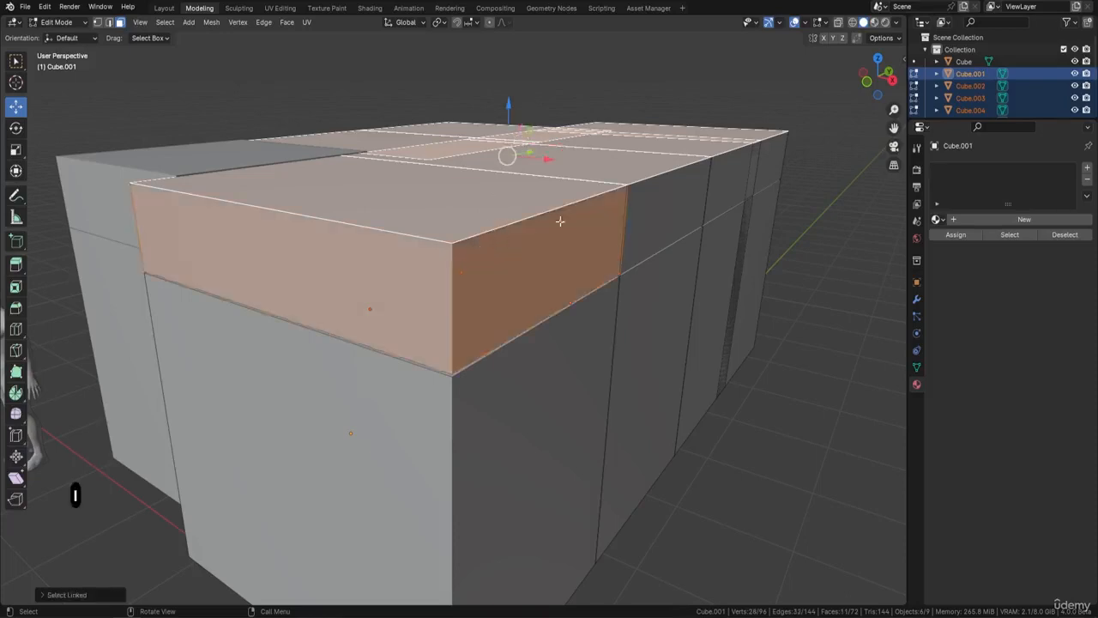
{"action": "middle_click_drag", "start_coordinate": [653, 194], "coordinate": [593, 196]}
{"action": "key", "text": "l"}
{"action": "key", "text": "l"}
{"action": "key", "text": "l"}
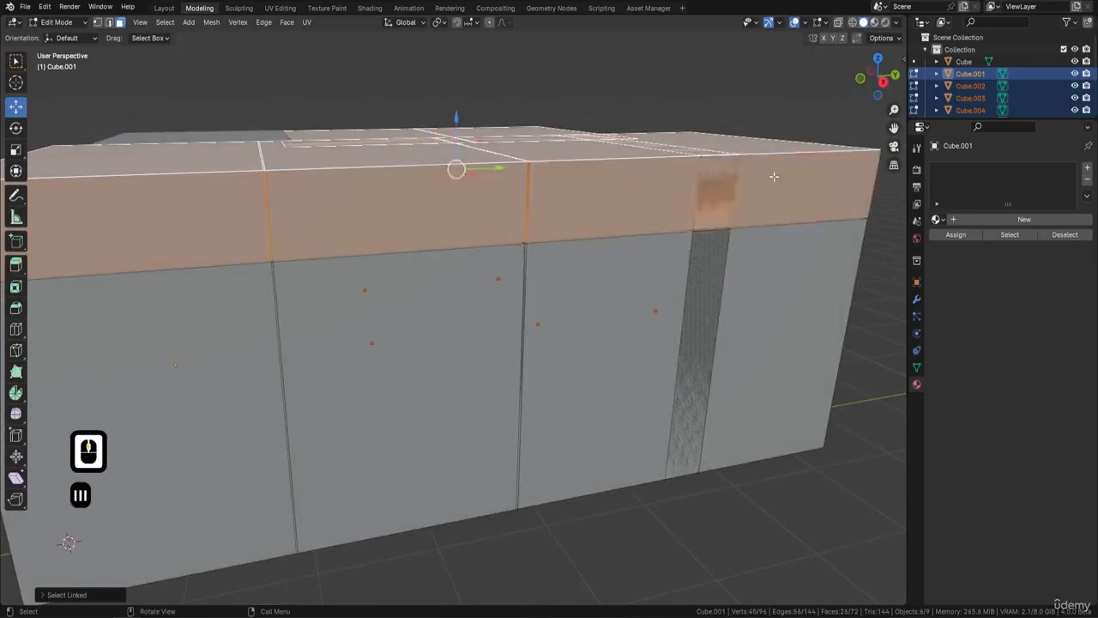
{"action": "middle_click_drag", "start_coordinate": [729, 185], "coordinate": [526, 206]}
{"action": "key", "text": "l"}
{"action": "key", "text": "l"}
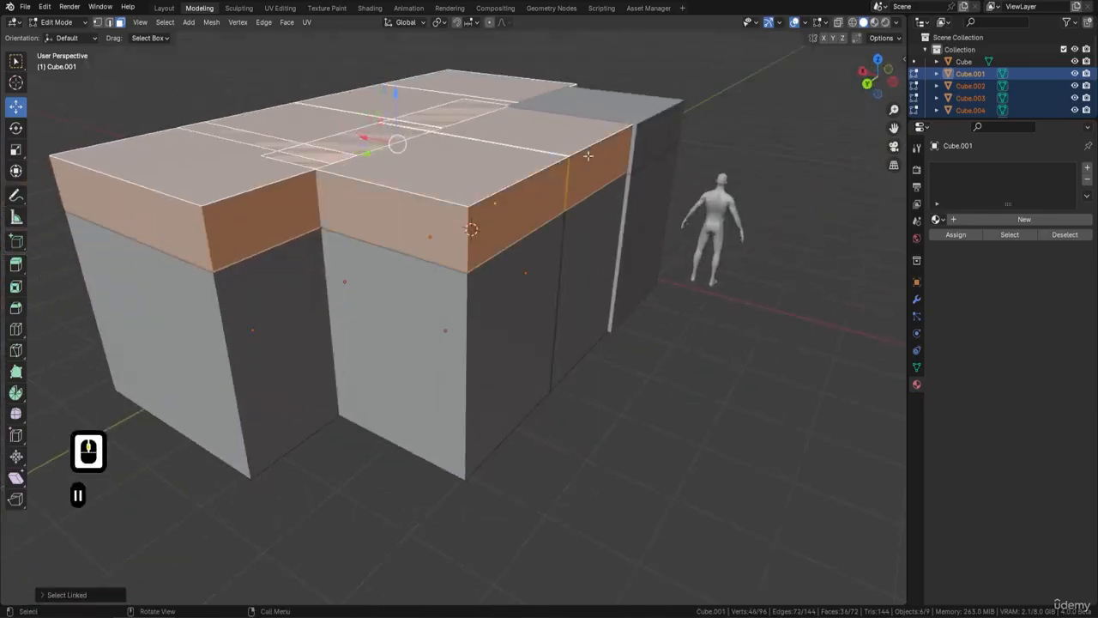
{"action": "middle_click_drag", "start_coordinate": [531, 190], "coordinate": [564, 126]}
Separate the selected upper-level geometry from the ground-floor cubes, return to Object Mode and select individual pieces to check the separation
{"action": "key", "text": "p"}
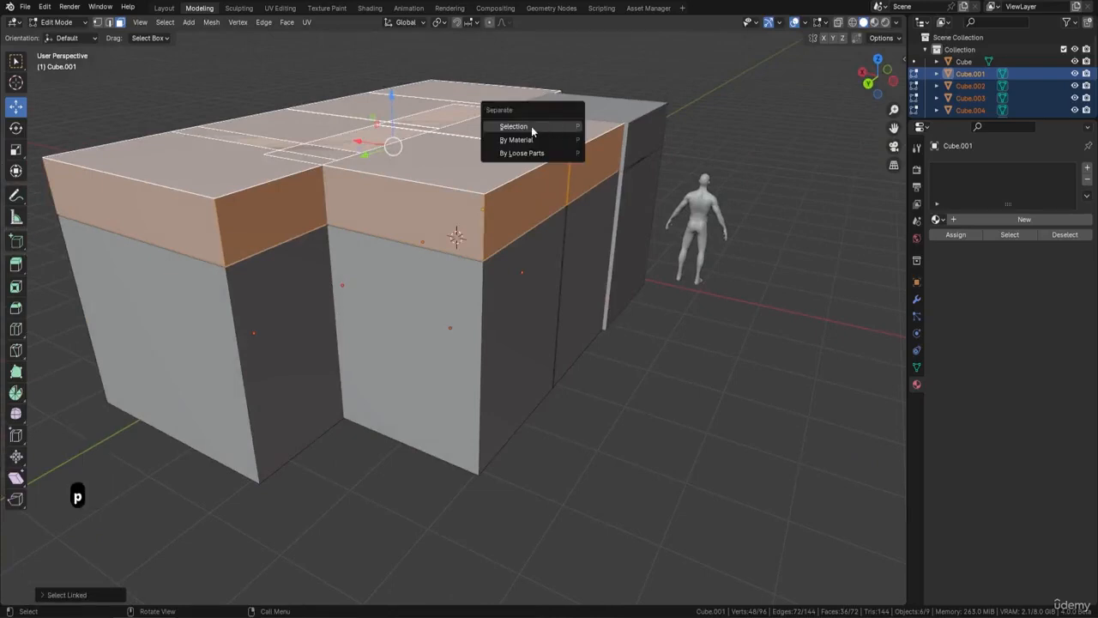
{"action": "left_click", "coordinate": [525, 127]}
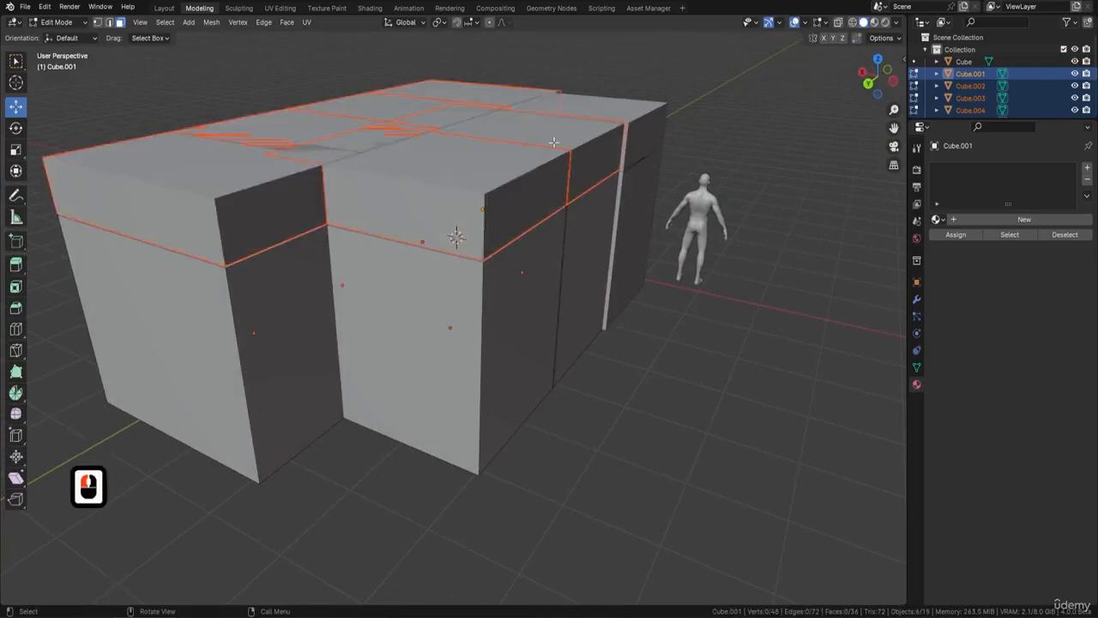
{"action": "key", "text": "Tab"}
{"action": "middle_click_drag", "start_coordinate": [625, 156], "coordinate": [569, 161]}
{"action": "left_click", "coordinate": [459, 287]}
{"action": "left_click", "coordinate": [506, 206]}
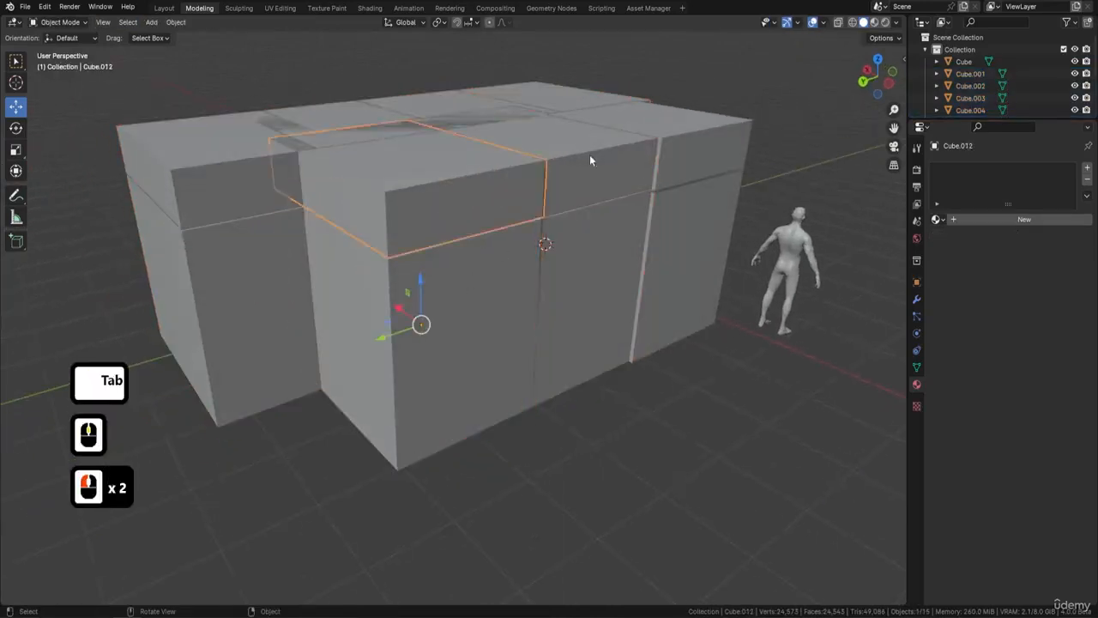
{"action": "left_click", "coordinate": [590, 158]}
{"action": "left_click", "coordinate": [717, 149]}
Duplicate the low slab above the corner block beside the human figure and raise the copy vertically to stack it on top
{"action": "middle_click_drag", "start_coordinate": [697, 290], "coordinate": [519, 285]}
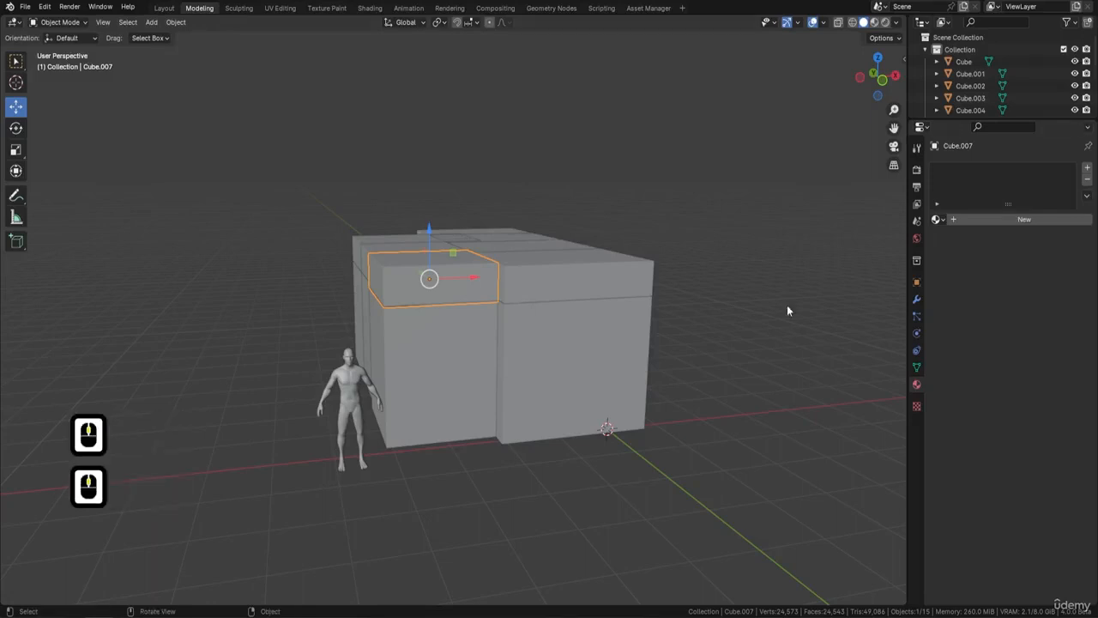
{"action": "middle_click_drag", "start_coordinate": [786, 310], "coordinate": [512, 387]}
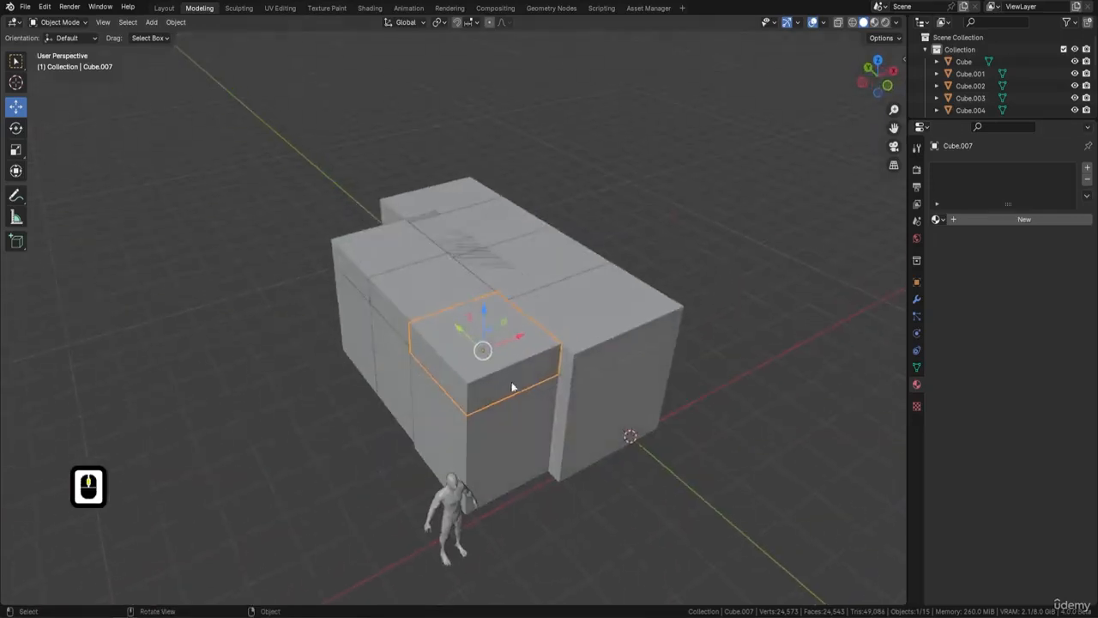
{"action": "middle_click_drag", "start_coordinate": [582, 326], "coordinate": [597, 346], "text": "shift"}
{"action": "left_click", "coordinate": [518, 341]}
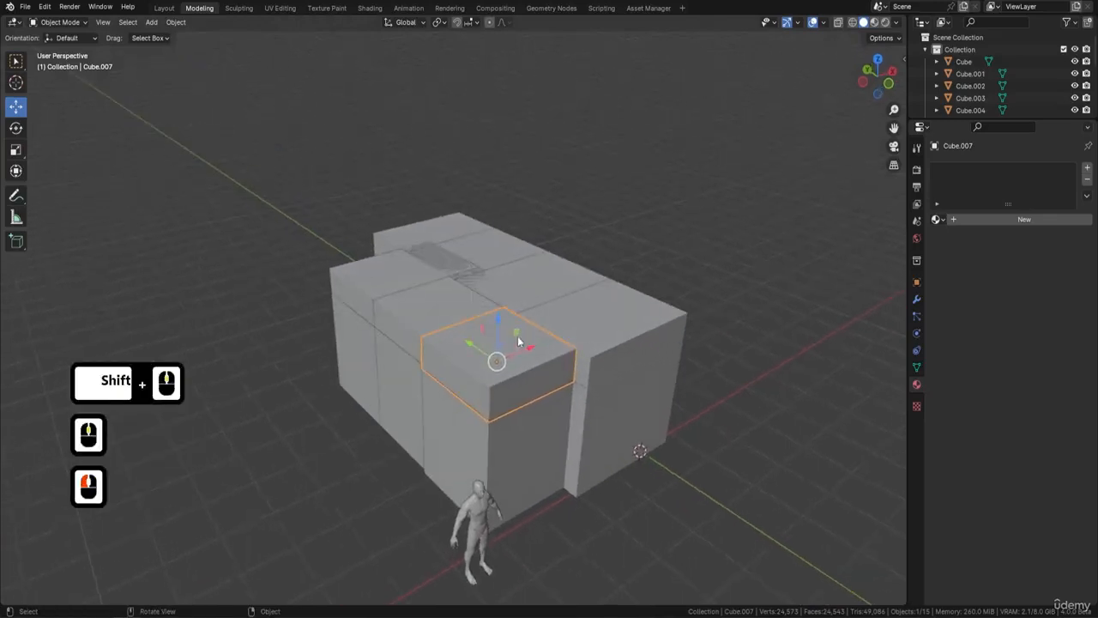
{"action": "scroll", "coordinate": [546, 330], "scroll_direction": "up", "scroll_amount": 3}
{"action": "middle_click_drag", "start_coordinate": [526, 340], "coordinate": [478, 320], "text": "shift"}
{"action": "middle_click_drag", "start_coordinate": [532, 364], "coordinate": [542, 338]}
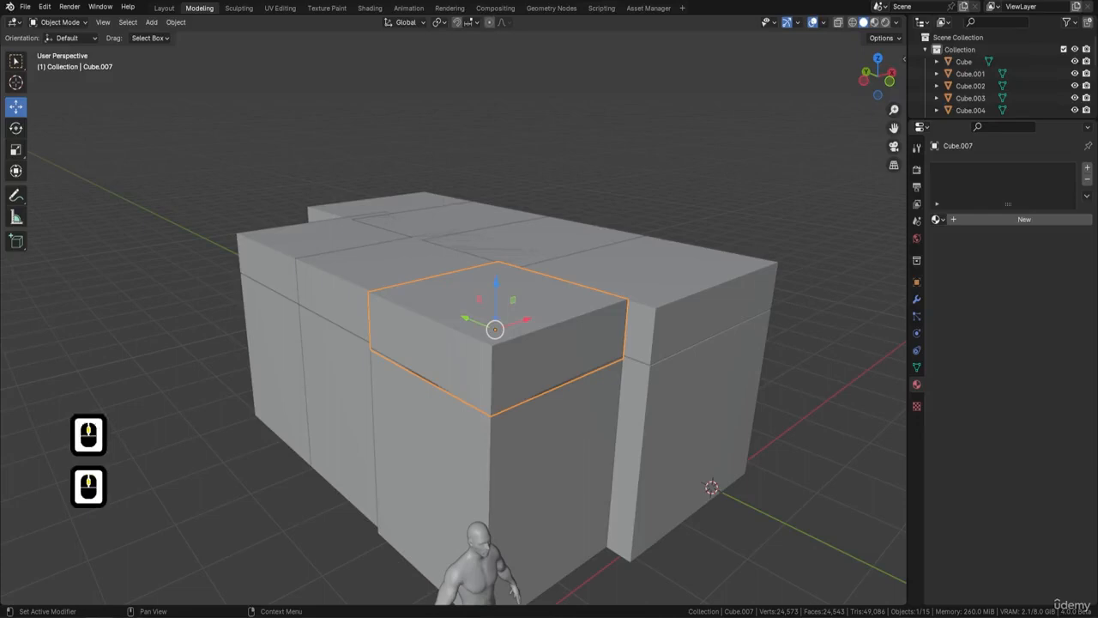
{"action": "left_click", "coordinate": [549, 309]}
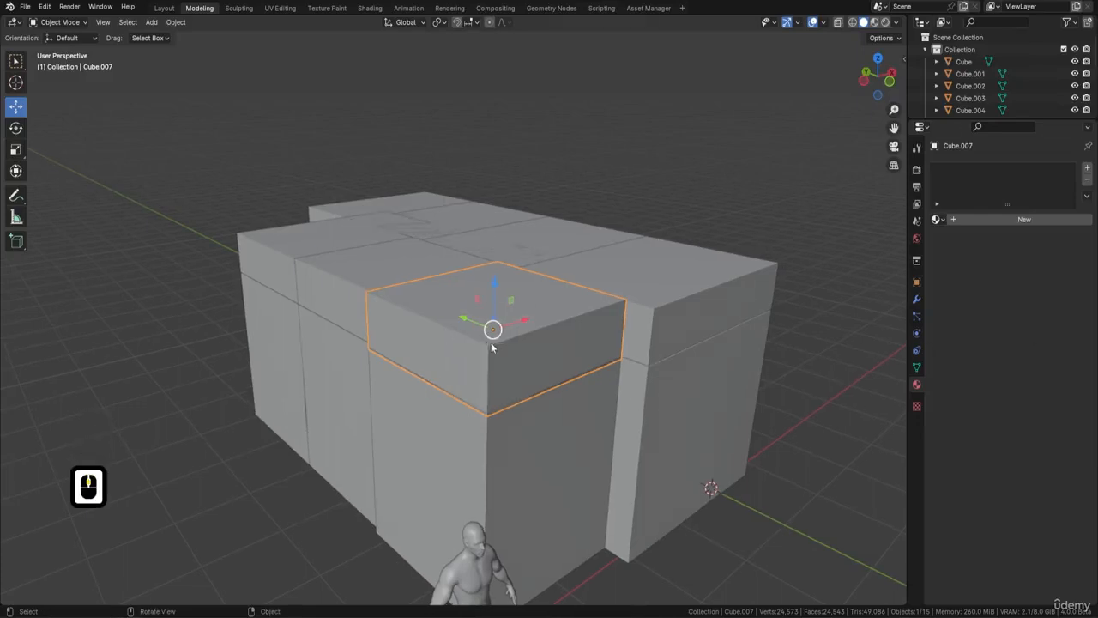
{"action": "key", "text": "shift+d"}
{"action": "key", "text": "Return"}
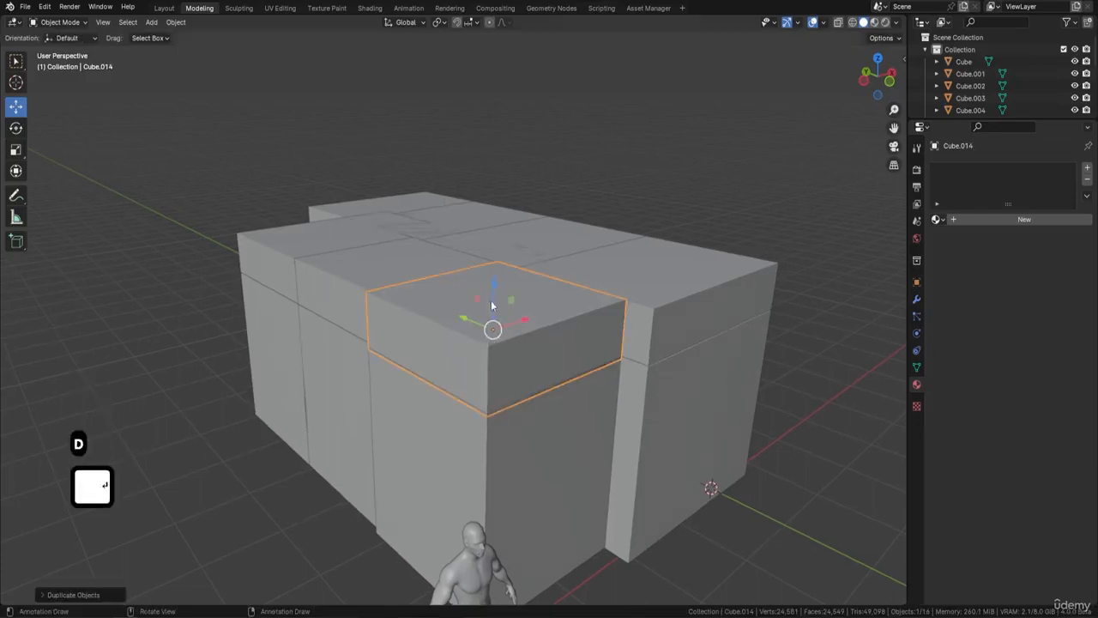
{"action": "key", "text": "g"}
{"action": "key", "text": "z"}
{"action": "left_click", "coordinate": [567, 297]}
{"action": "scroll", "coordinate": [508, 457], "scroll_direction": "down", "scroll_amount": 3}
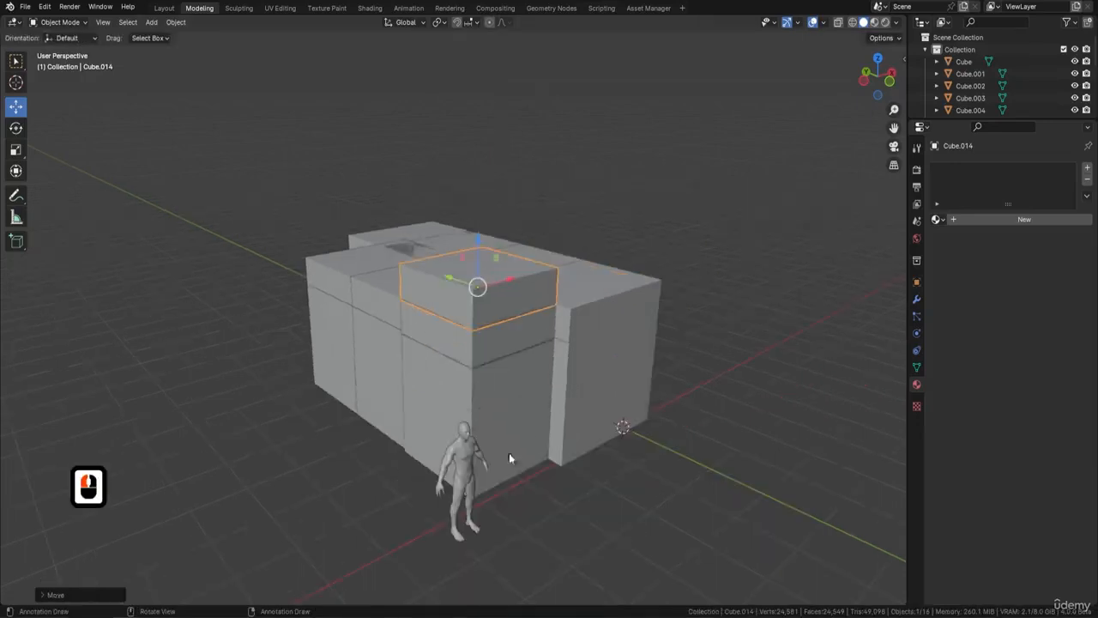
Raise the human reference figure until its feet are level with the top of the low upper level
{"action": "left_click", "coordinate": [510, 446]}
{"action": "middle_click_drag", "start_coordinate": [509, 443], "coordinate": [487, 386]}
{"action": "left_click_drag", "start_coordinate": [461, 371], "coordinate": [461, 158]}
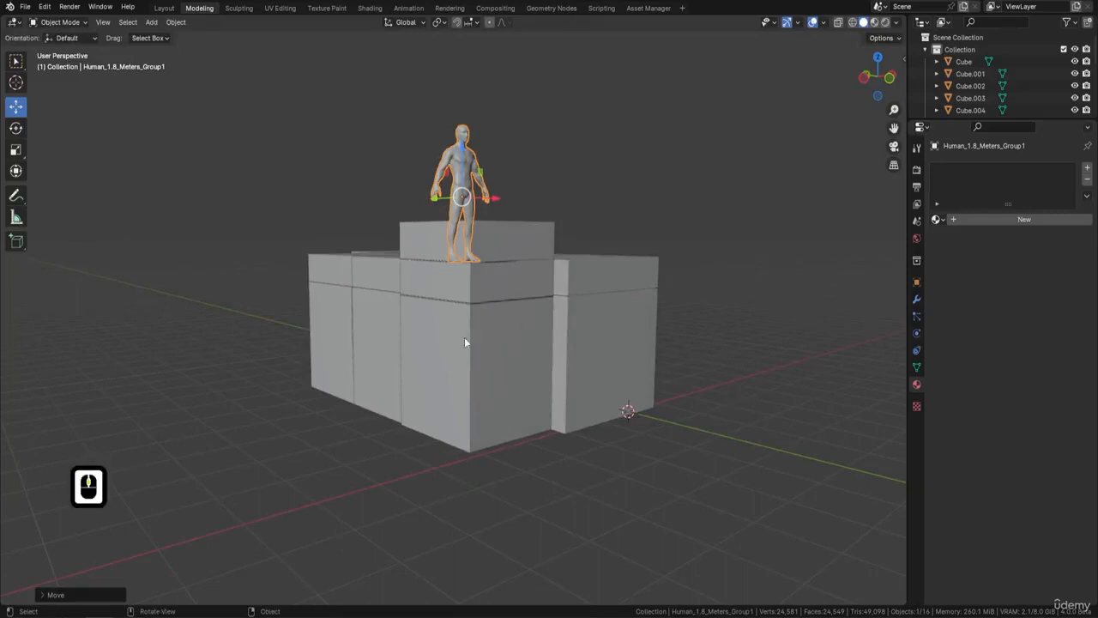
{"action": "middle_click_drag", "start_coordinate": [503, 312], "coordinate": [516, 227]}
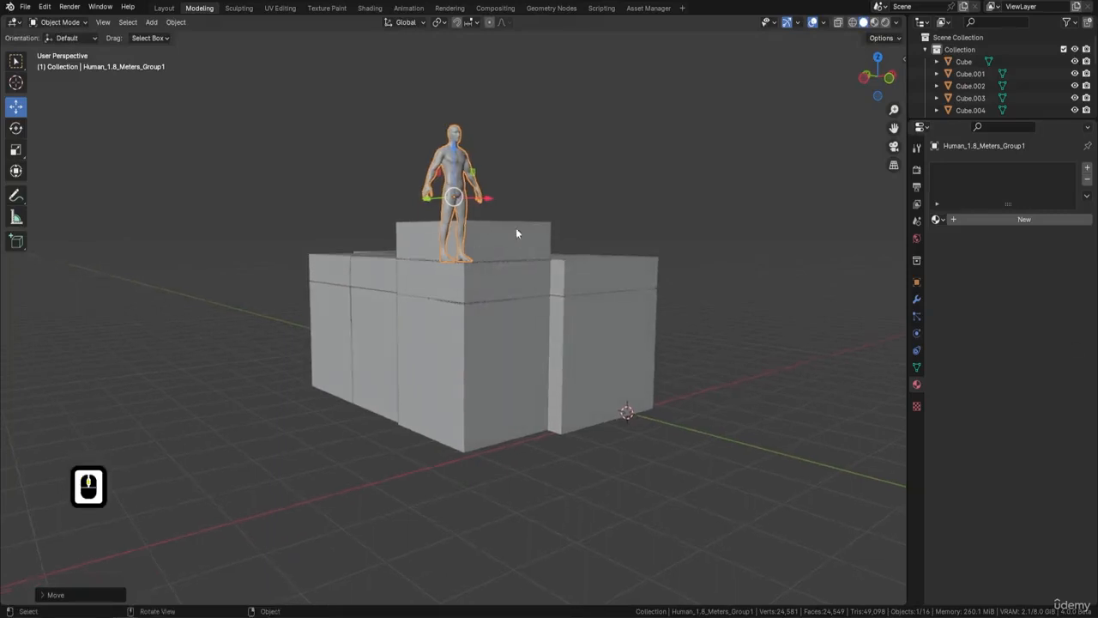
Delete the extra slab copy stacked above the corner block
{"action": "left_click", "coordinate": [517, 224]}
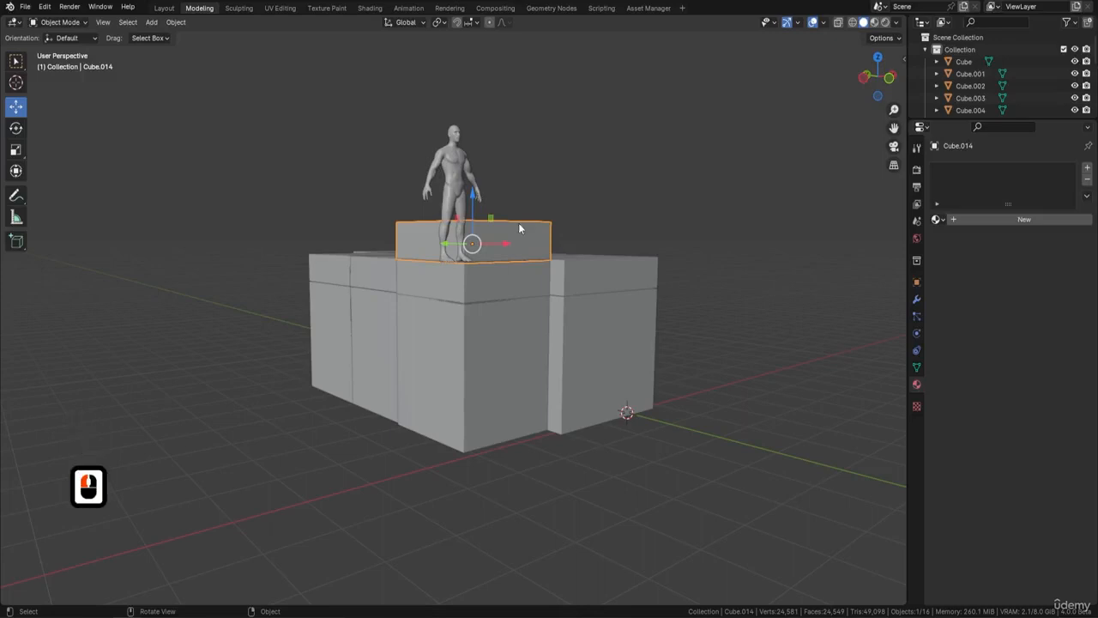
{"action": "key", "text": "Delete"}
Duplicate the full-height ground-floor corner block beside the human figure and raise the copy vertically onto the low slab above it
{"action": "left_click", "coordinate": [524, 315]}
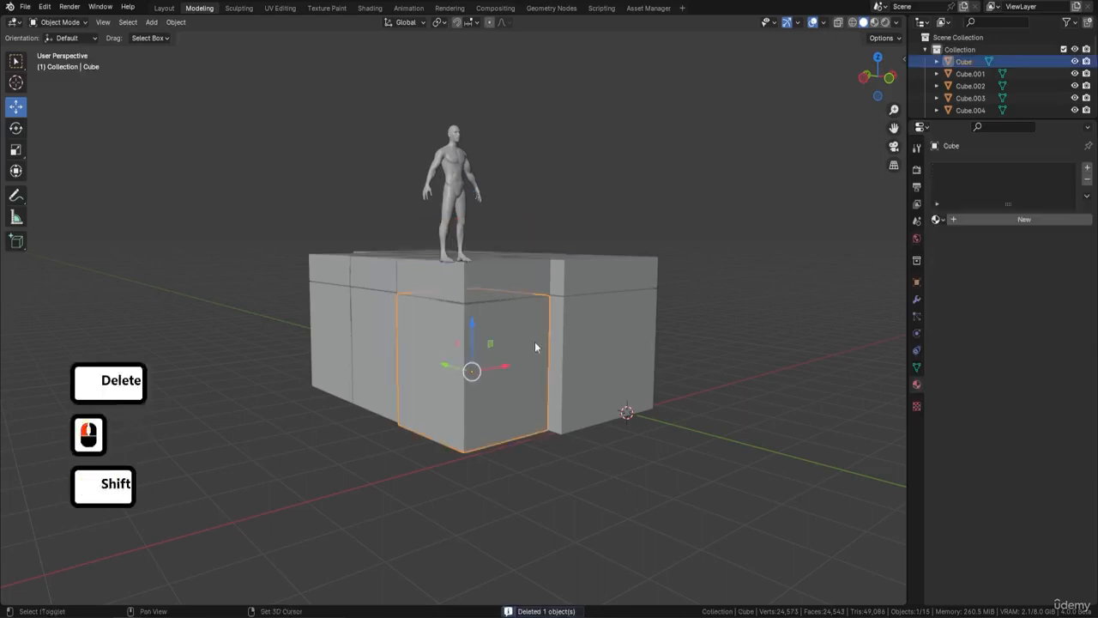
{"action": "key", "text": "shift+d"}
{"action": "key", "text": "Return"}
{"action": "left_click_drag", "start_coordinate": [474, 331], "coordinate": [687, 228]}
{"action": "middle_click_drag", "start_coordinate": [687, 228], "coordinate": [601, 196]}
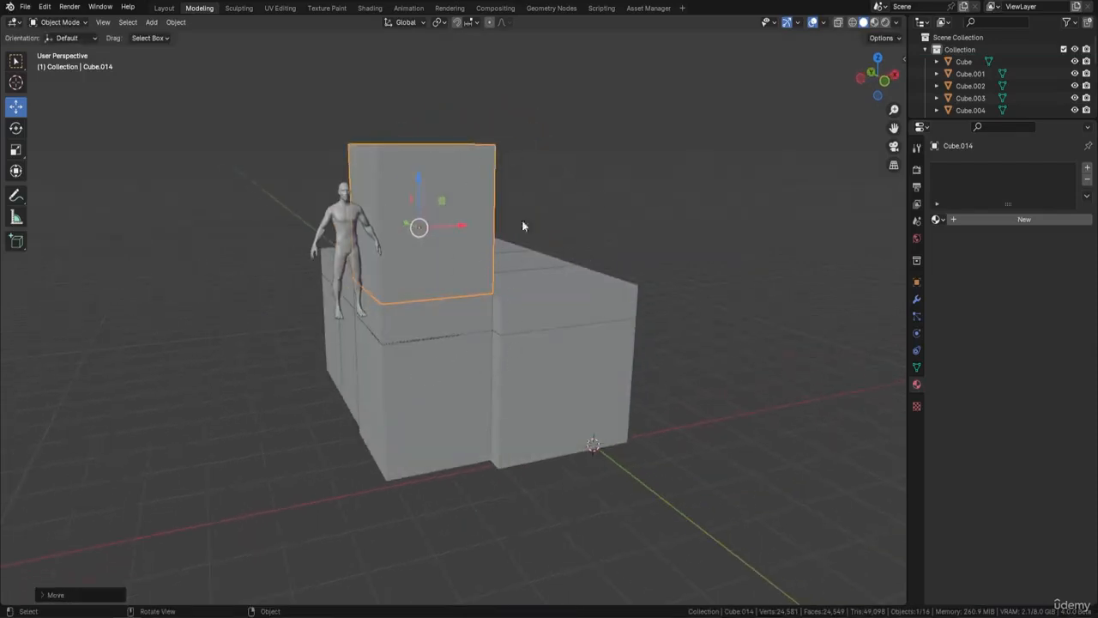
{"action": "middle_click_drag", "start_coordinate": [644, 238], "coordinate": [573, 285]}
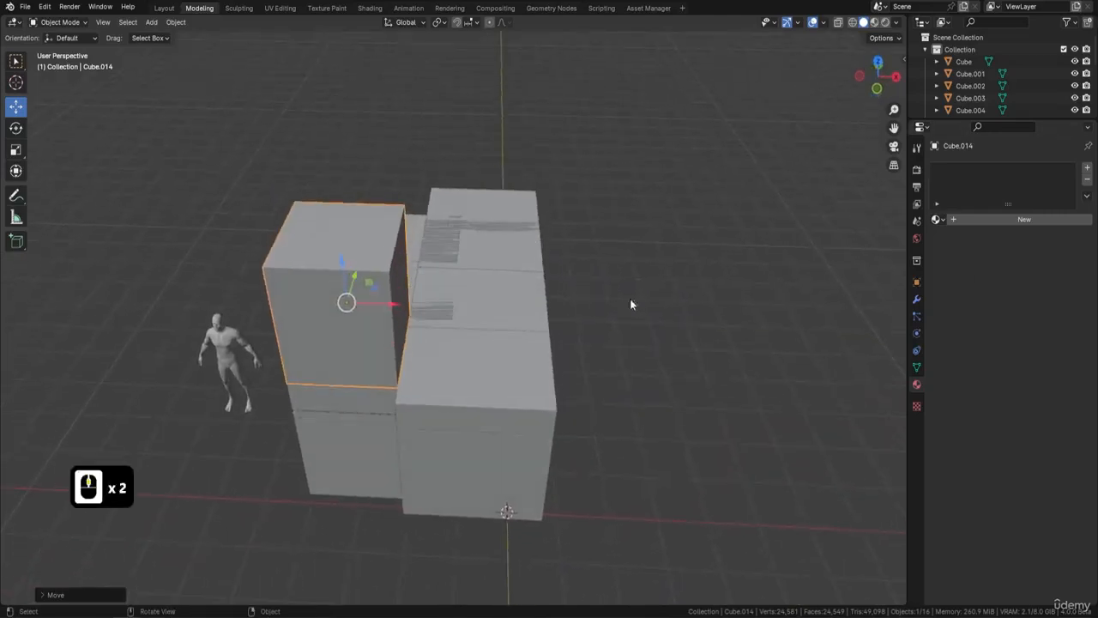
Duplicate the front ground-floor block of the wider row and raise the copy level with the neighbouring upper-storey block
{"action": "left_click", "coordinate": [519, 336]}
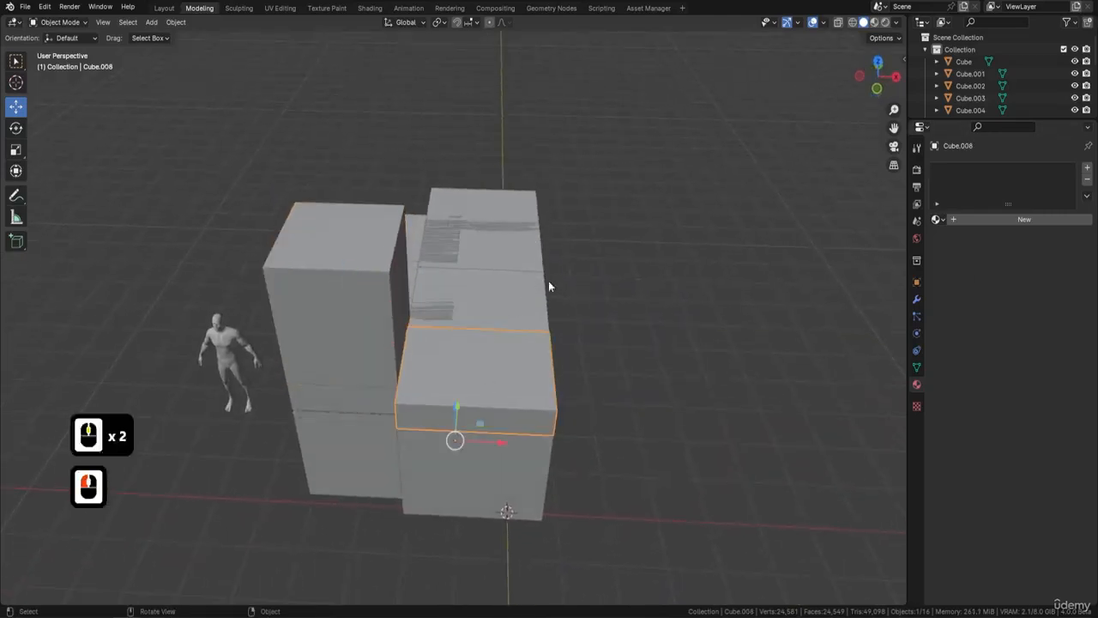
{"action": "left_click", "coordinate": [457, 481]}
{"action": "key", "text": "shift+d"}
{"action": "key", "text": "Return"}
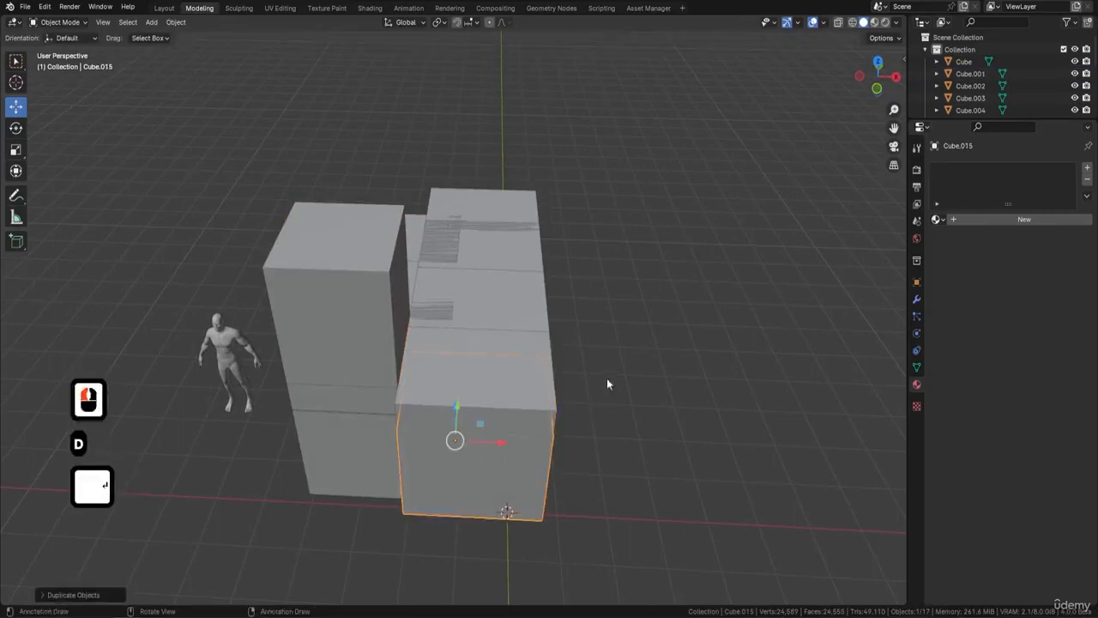
{"action": "middle_click_drag", "start_coordinate": [606, 383], "coordinate": [418, 292]}
{"action": "left_click_drag", "start_coordinate": [420, 296], "coordinate": [438, 135]}
{"action": "middle_click_drag", "start_coordinate": [607, 216], "coordinate": [558, 258]}
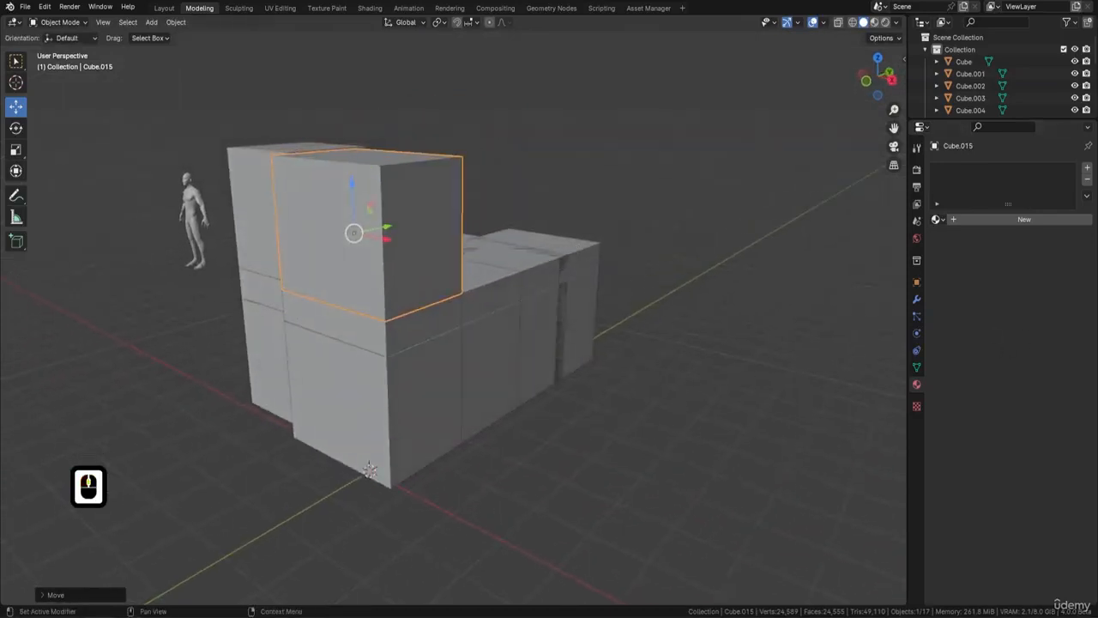
Duplicate the three remaining ground-floor blocks of the wider row and raise the copies together to continue the upper storey
{"action": "middle_click_drag", "start_coordinate": [813, 312], "coordinate": [432, 333]}
{"action": "left_click", "coordinate": [463, 343]}
{"action": "left_click", "coordinate": [493, 349], "text": "shift"}
{"action": "left_click", "coordinate": [588, 337], "text": "shift"}
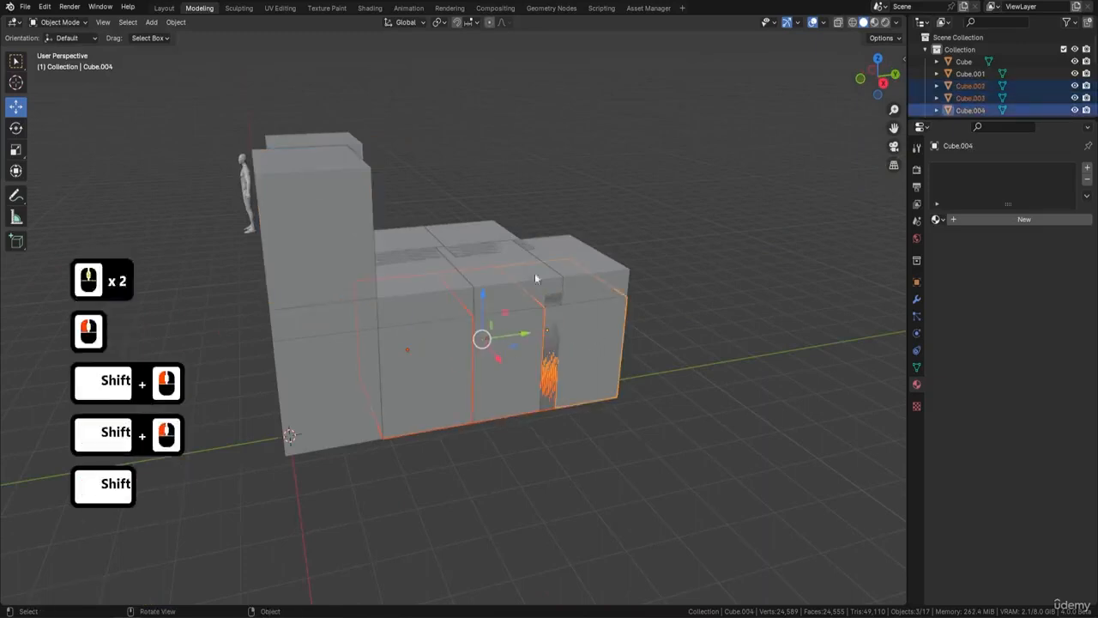
{"action": "key", "text": "shift+d"}
{"action": "right_click", "coordinate": [520, 318]}
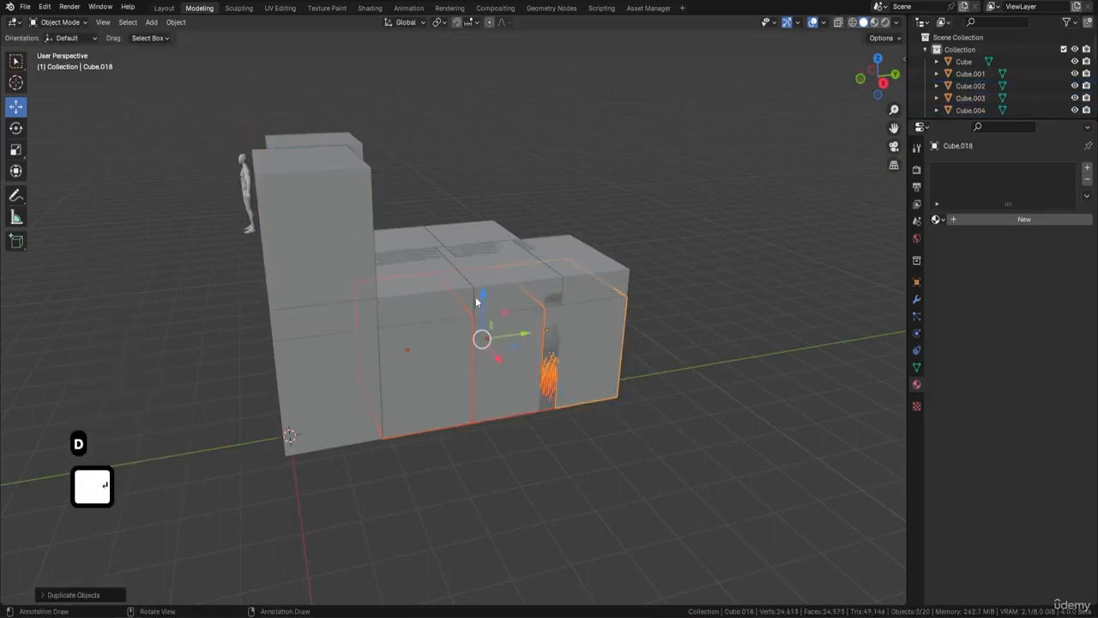
{"action": "key", "text": "g"}
{"action": "key", "text": "z"}
{"action": "left_click", "coordinate": [581, 206]}
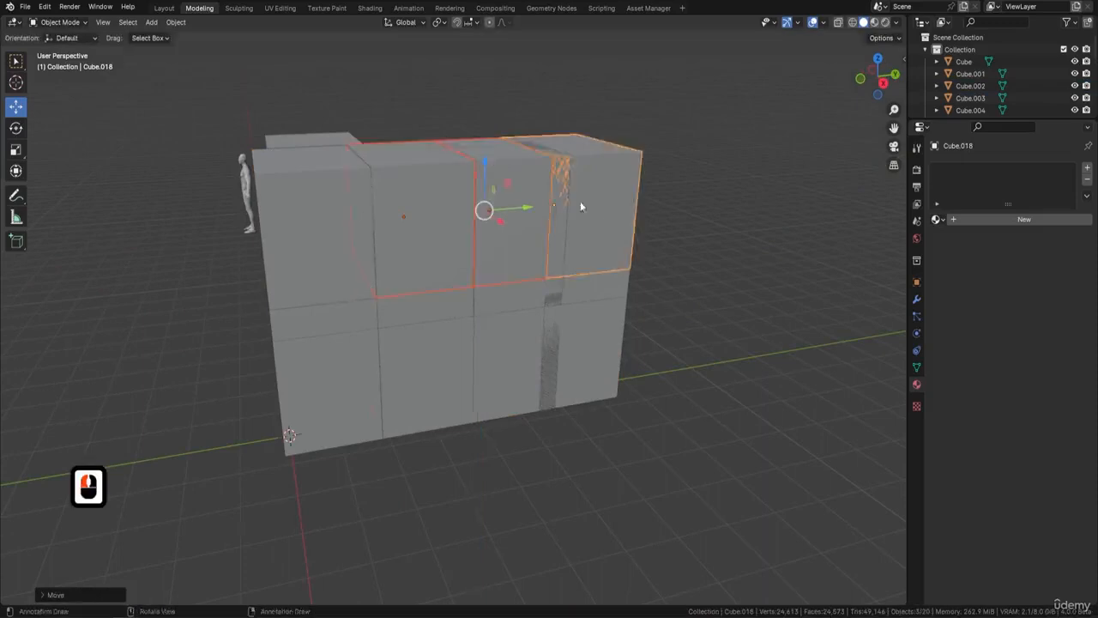
Add one vertical loop cut to the wider row's far-end upper-storey block, slid off-centre away from the narrower row
{"action": "mouse_move", "coordinate": [580, 206]}
{"action": "middle_mouse_down"}
{"action": "mouse_move", "coordinate": [603, 245]}
{"action": "mouse_move", "coordinate": [644, 247]}
{"action": "mouse_move", "coordinate": [577, 187]}
{"action": "middle_mouse_up"}
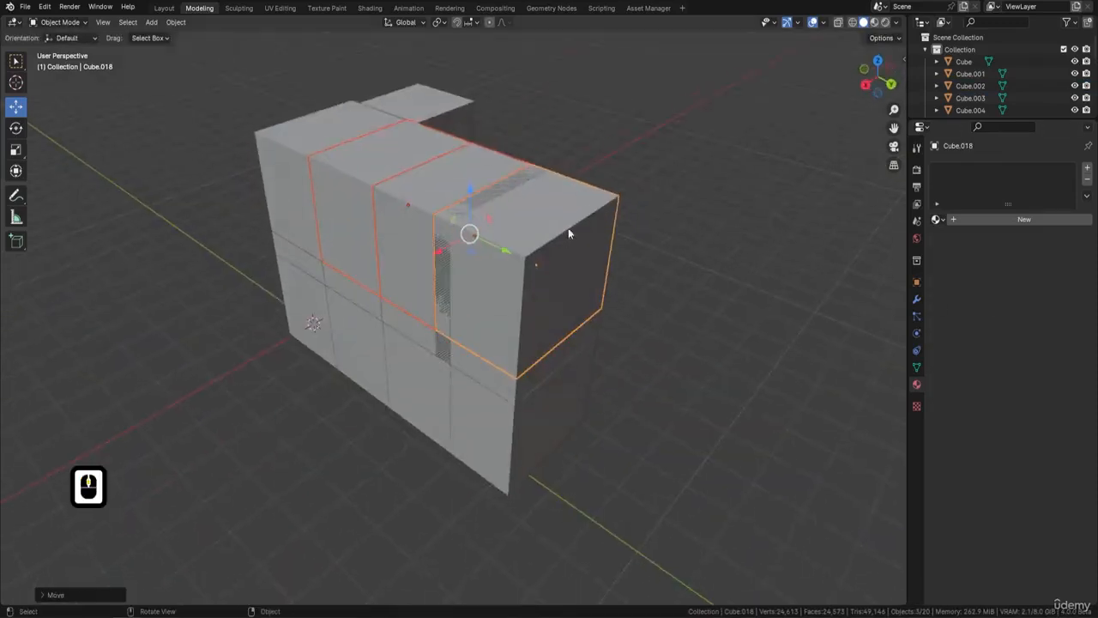
{"action": "middle_click_drag", "start_coordinate": [567, 227], "coordinate": [473, 190]}
{"action": "middle_click_drag", "start_coordinate": [451, 237], "coordinate": [480, 279], "text": "shift"}
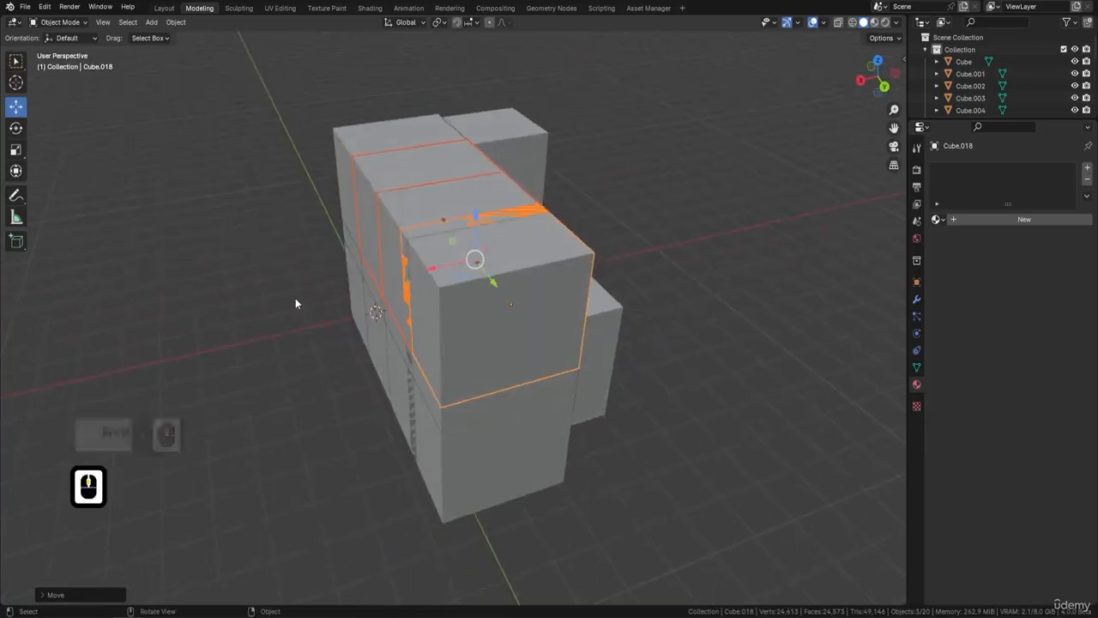
{"action": "middle_click_drag", "start_coordinate": [475, 301], "coordinate": [481, 305]}
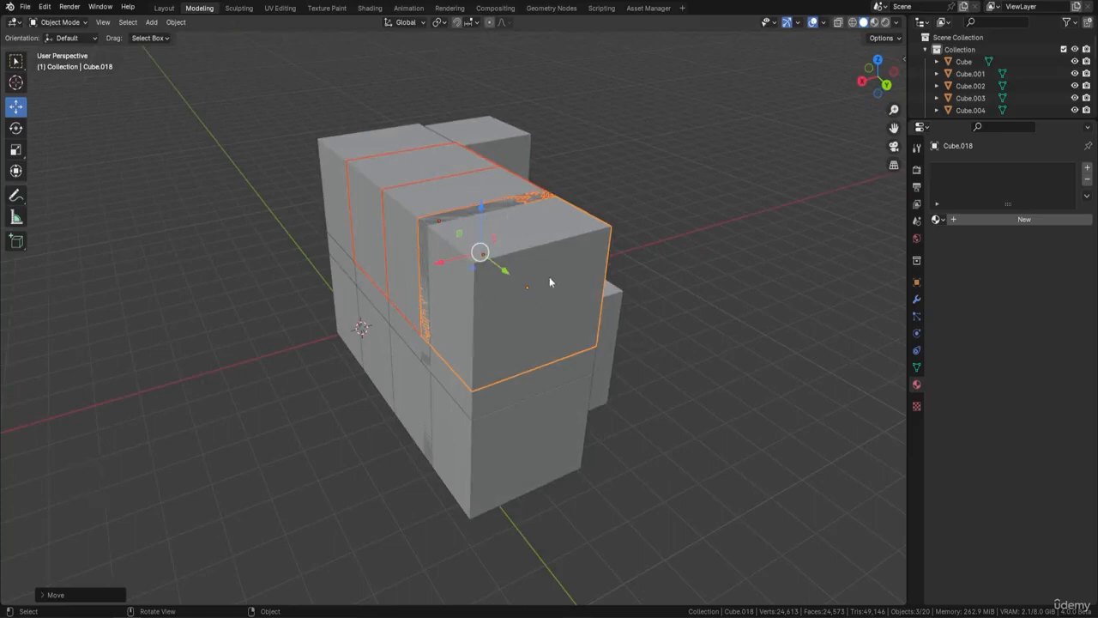
{"action": "middle_click_drag", "start_coordinate": [549, 276], "coordinate": [440, 293]}
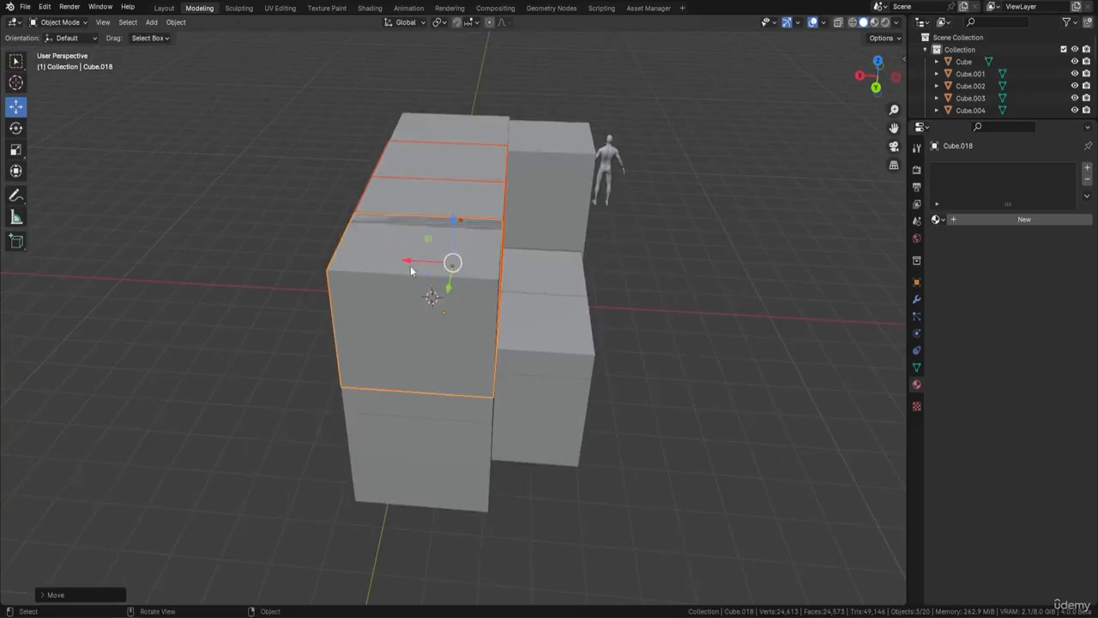
{"action": "left_click", "coordinate": [411, 273]}
{"action": "key", "text": "Tab"}
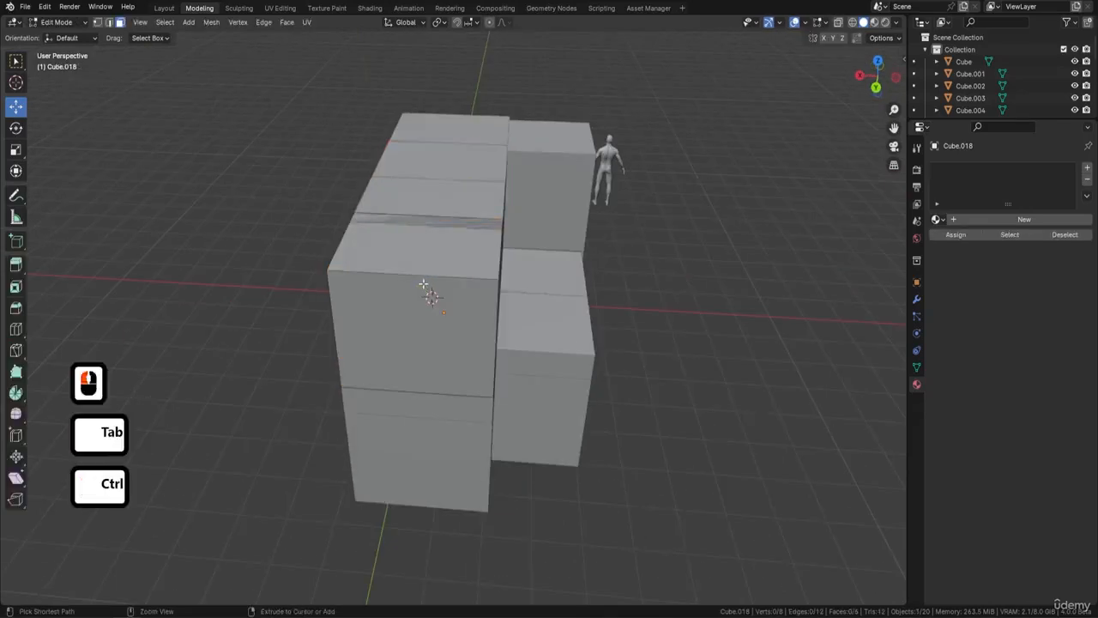
{"action": "key", "text": "ctrl+r"}
{"action": "left_click", "coordinate": [422, 283]}
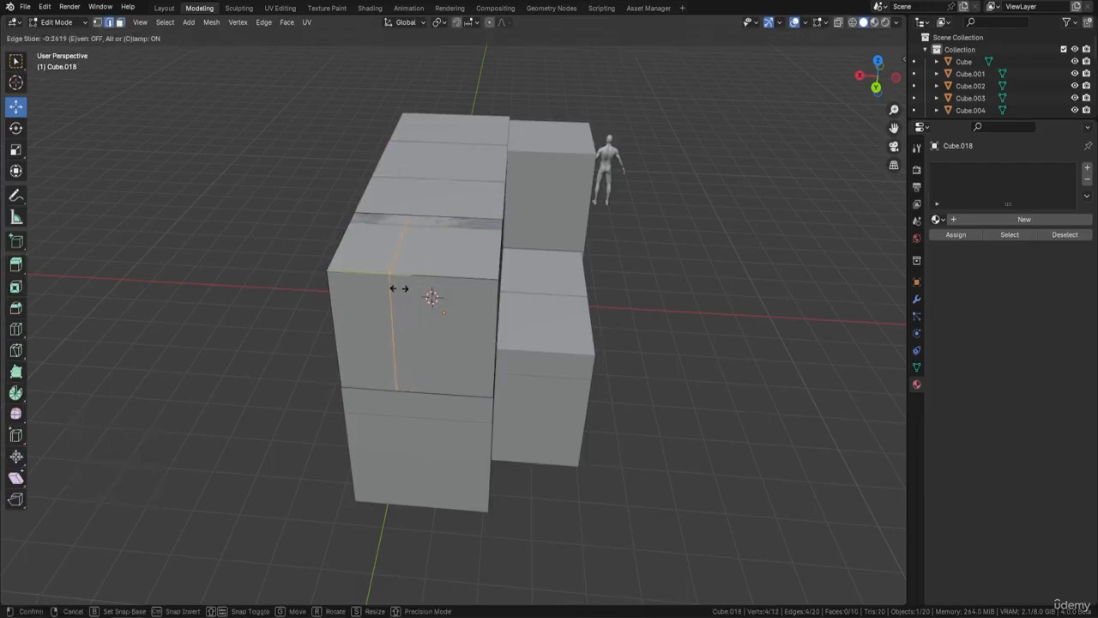
{"action": "left_click", "coordinate": [394, 289]}
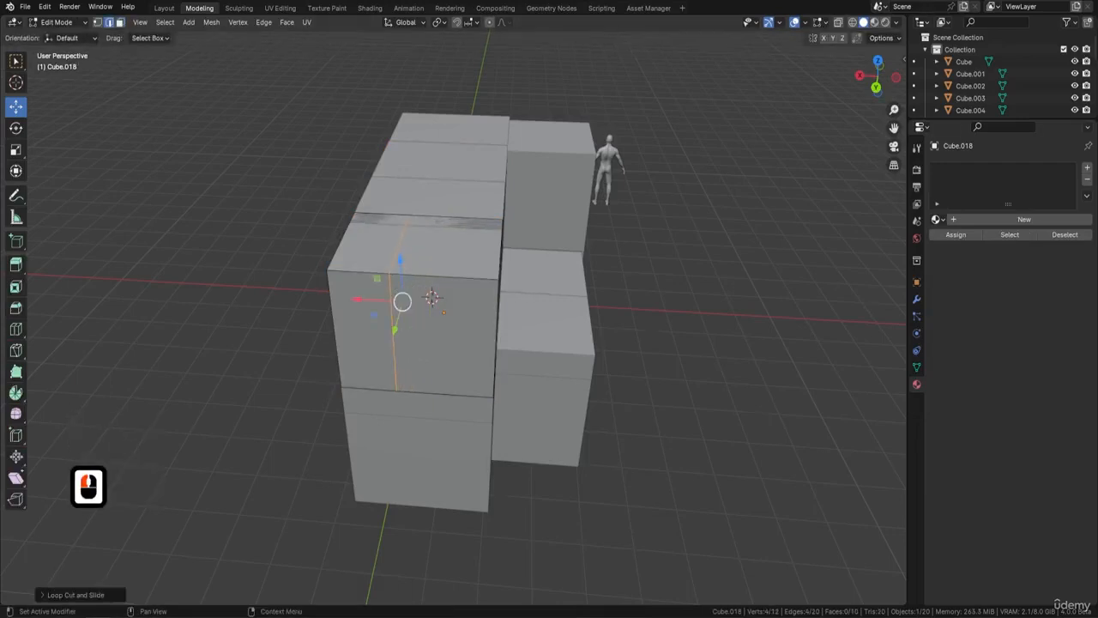
Move the new edge loop along X closer to the block's outer side
{"action": "middle_click_drag", "start_coordinate": [431, 297], "coordinate": [406, 292]}
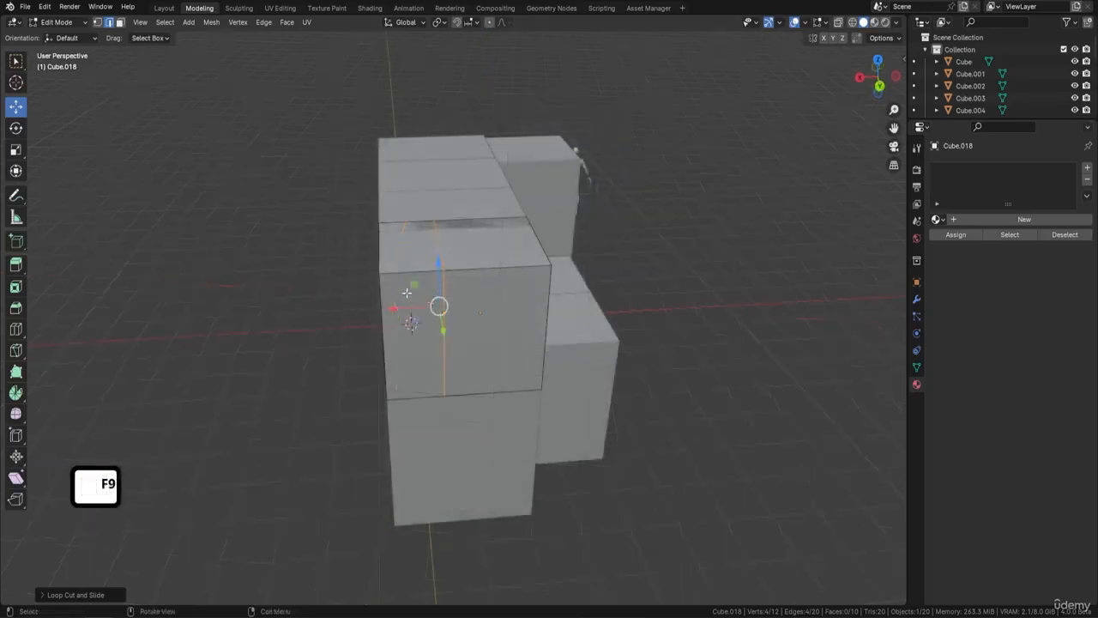
{"action": "left_click_drag", "start_coordinate": [401, 305], "coordinate": [368, 311]}
{"action": "scroll", "coordinate": [587, 269], "scroll_direction": "up", "scroll_amount": 5}
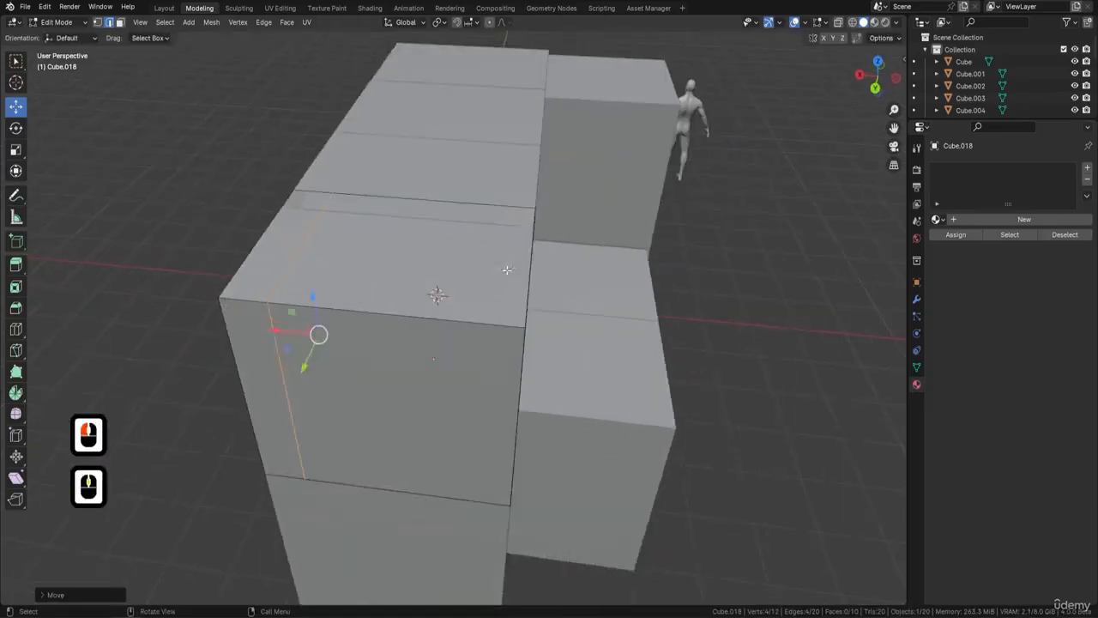
{"action": "middle_click_drag", "start_coordinate": [436, 295], "coordinate": [446, 295], "text": "shift"}
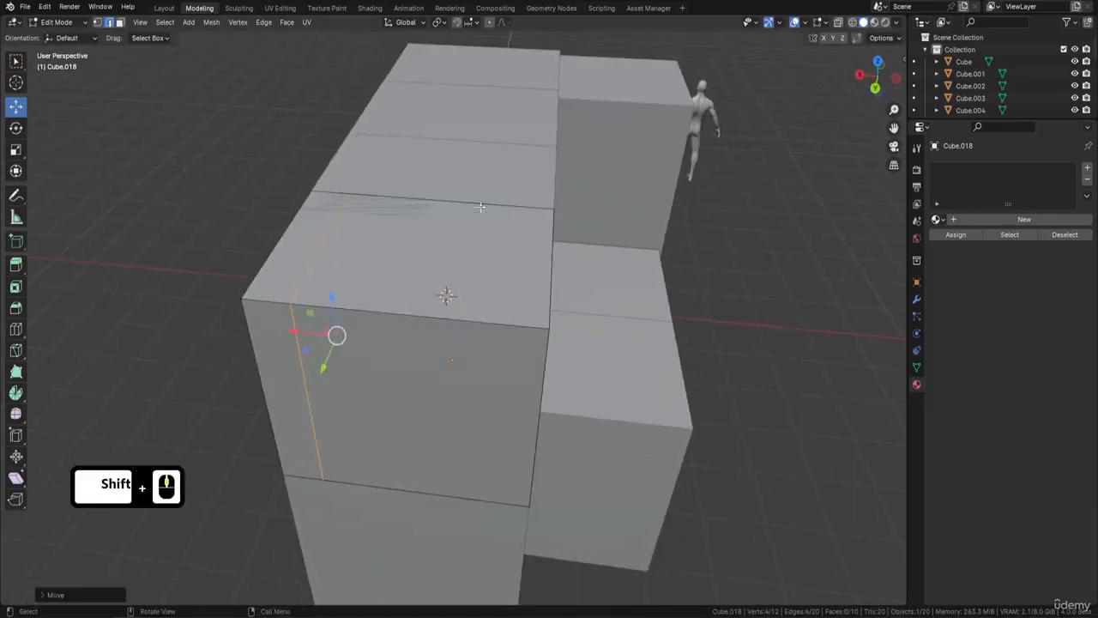
Delete the faces of the far-end upper-storey block's larger section, on the narrower row's side of the edge loop
{"action": "left_click", "coordinate": [121, 25]}
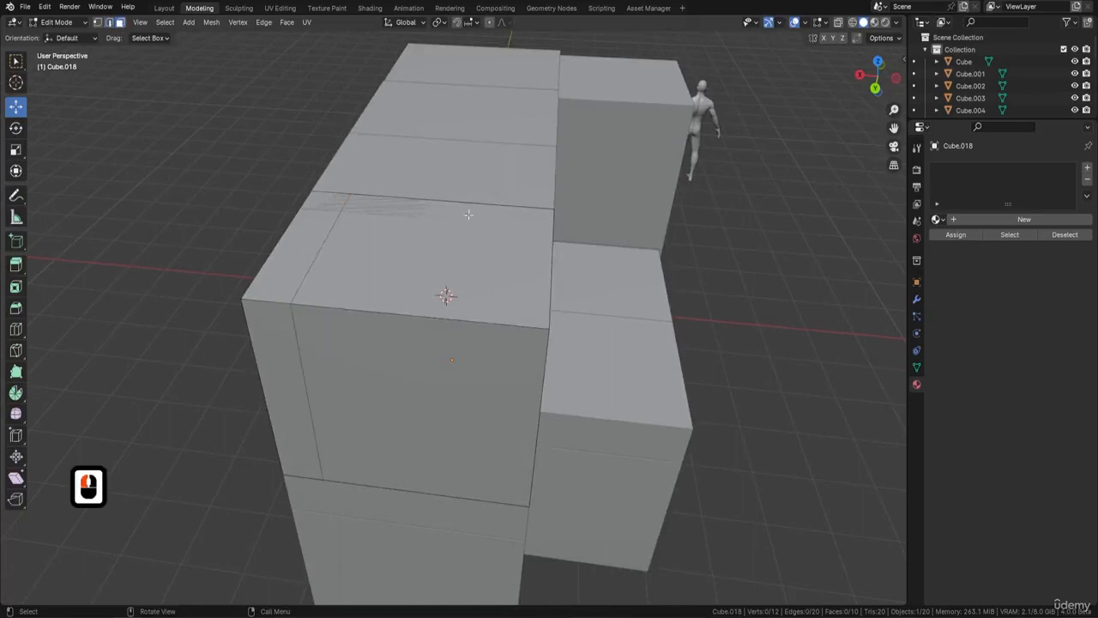
{"action": "left_click", "coordinate": [444, 313]}
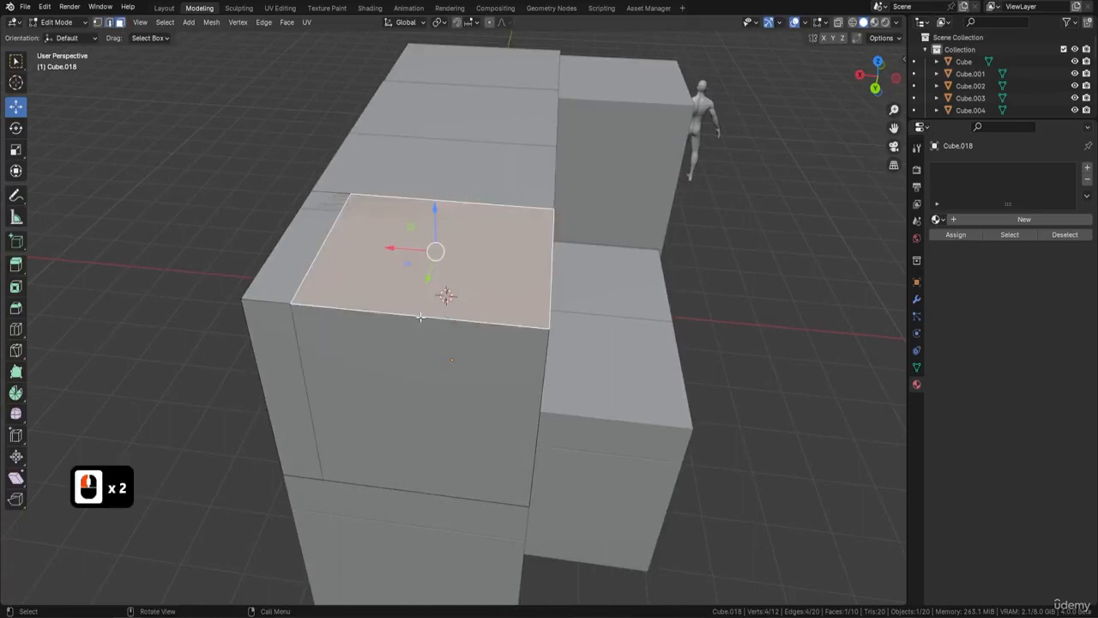
{"action": "left_click", "coordinate": [420, 317], "text": "alt+shift"}
{"action": "left_click", "coordinate": [420, 318], "text": "alt"}
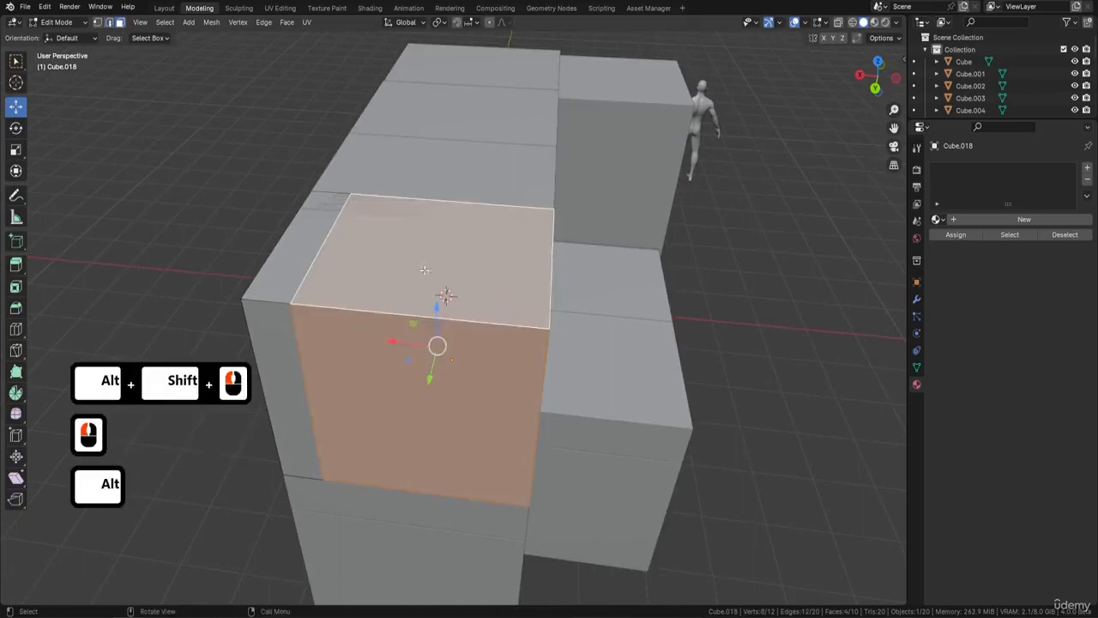
{"action": "key", "text": "Delete"}
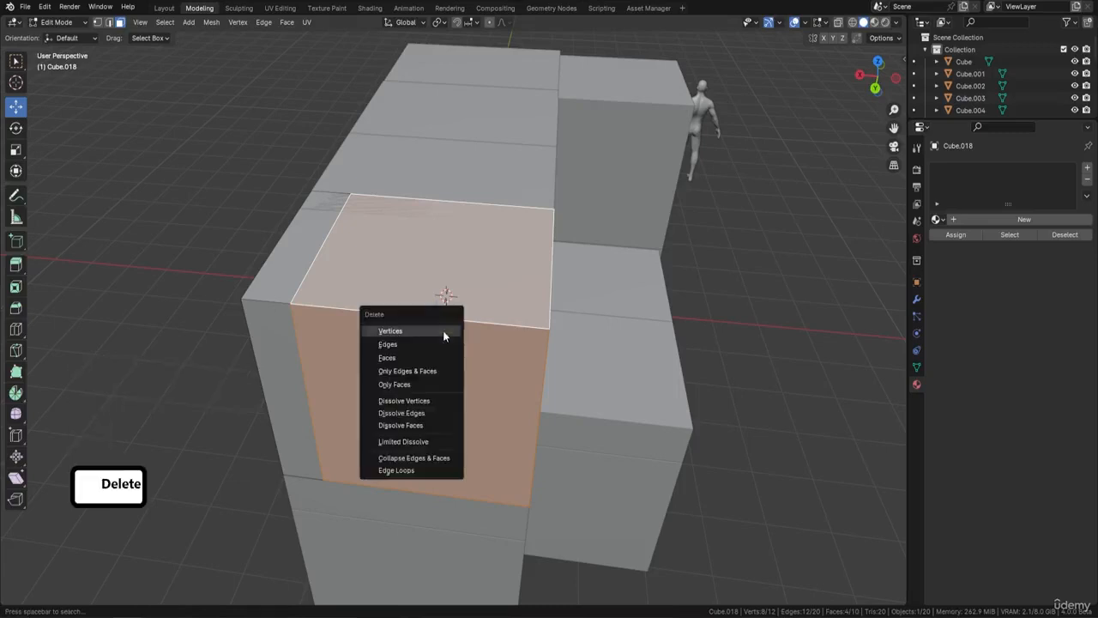
{"action": "left_click", "coordinate": [416, 355]}
Delete the leftover upright side face of the same block that faces the narrower row
{"action": "middle_click_drag", "start_coordinate": [529, 299], "coordinate": [508, 326]}
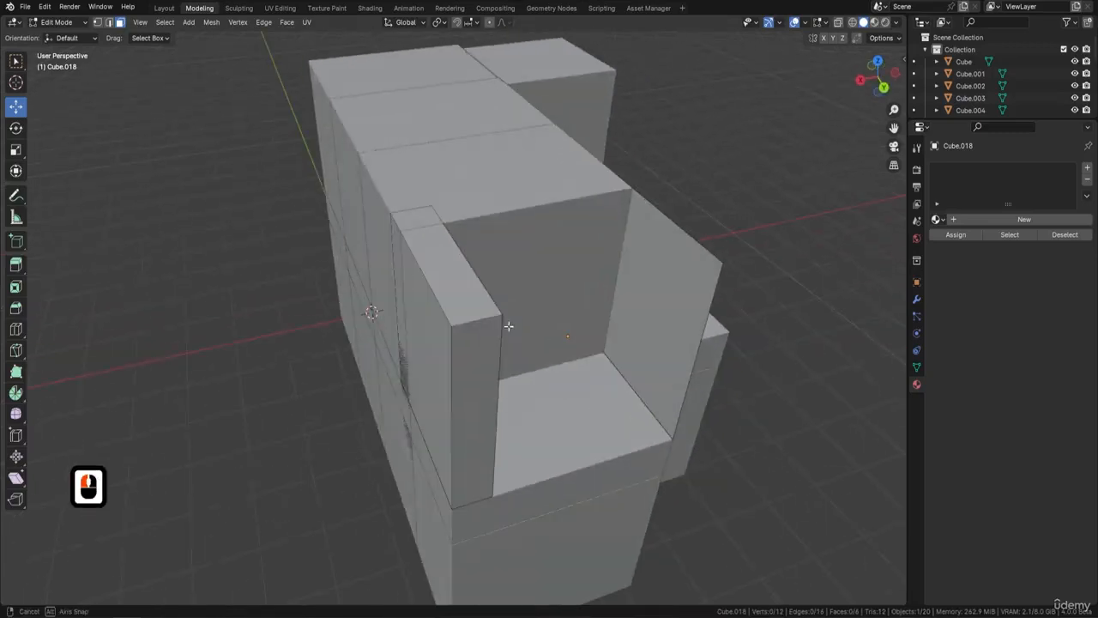
{"action": "left_click", "coordinate": [670, 284]}
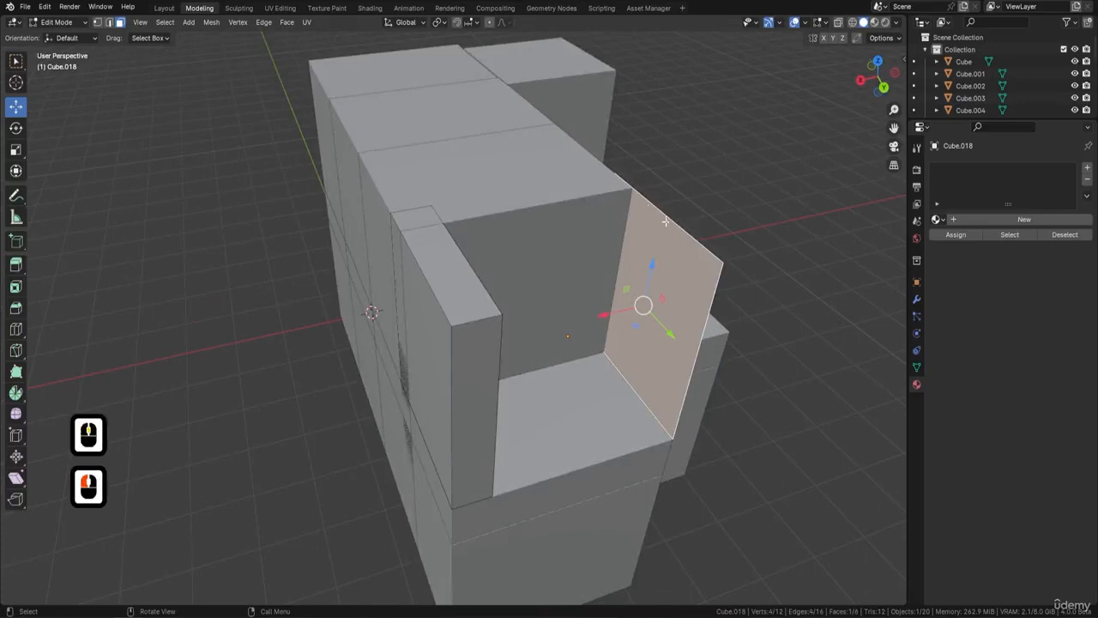
{"action": "key", "text": "Delete"}
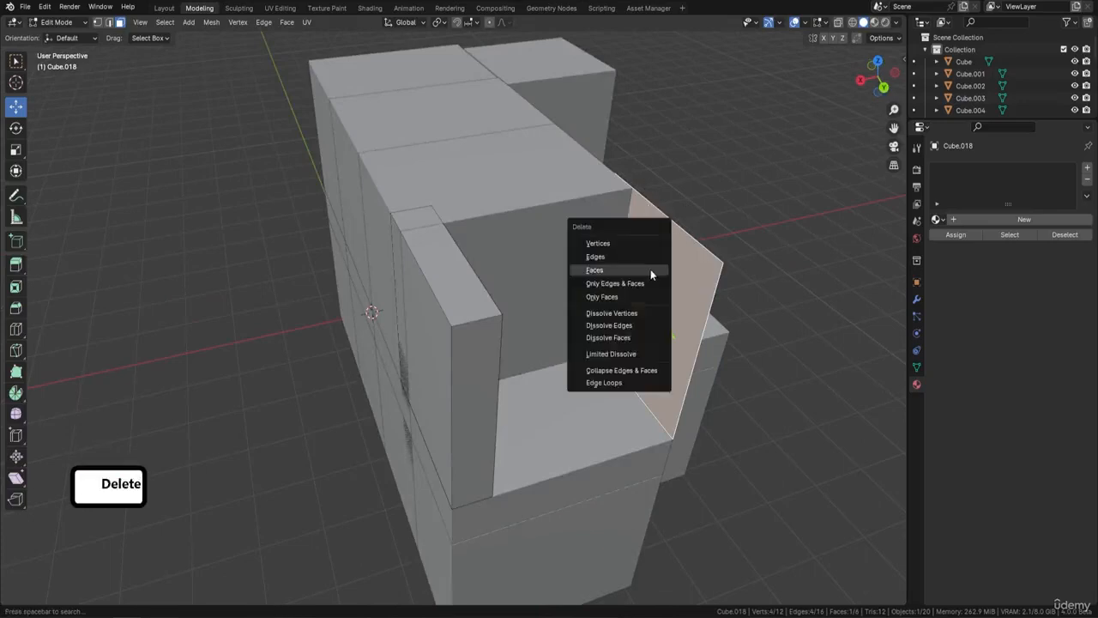
{"action": "left_click", "coordinate": [650, 269]}
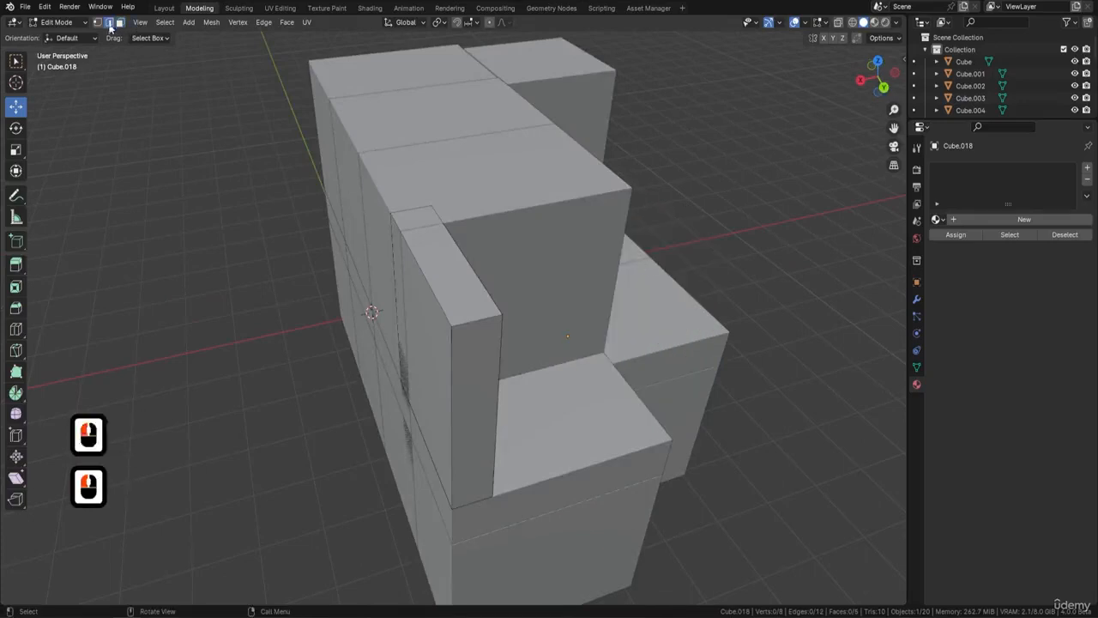
Fill the open inner side of the remaining thin slab with a face between its upper and lower edges, and return to Object Mode
{"action": "middle_click_drag", "start_coordinate": [508, 225], "coordinate": [317, 353]}
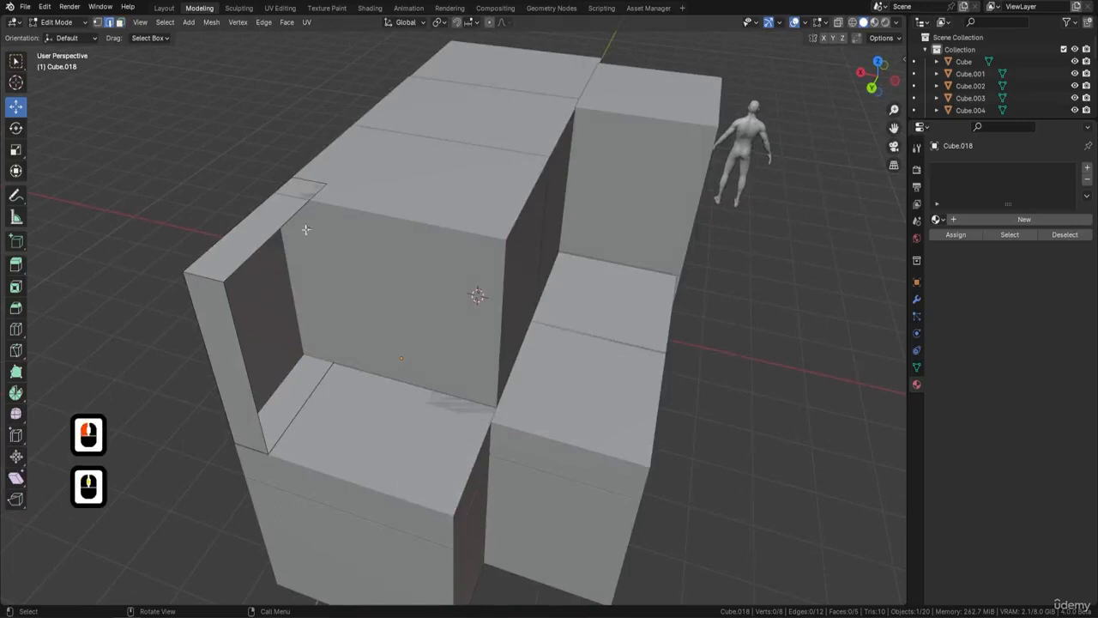
{"action": "left_click", "coordinate": [276, 233]}
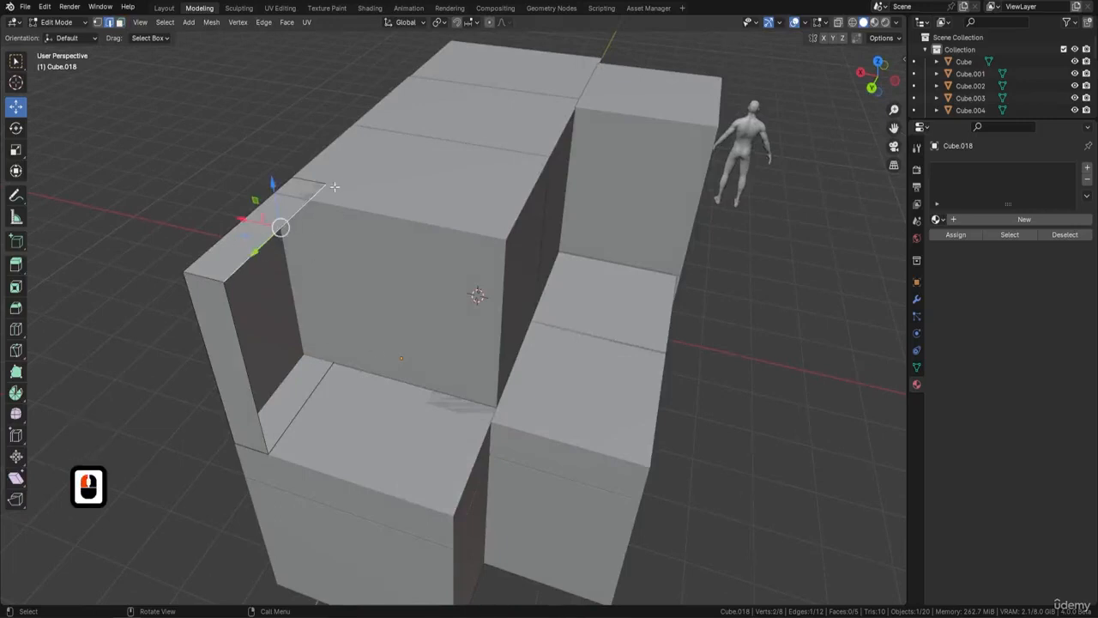
{"action": "left_click", "coordinate": [322, 378], "text": "shift"}
{"action": "key", "text": "f"}
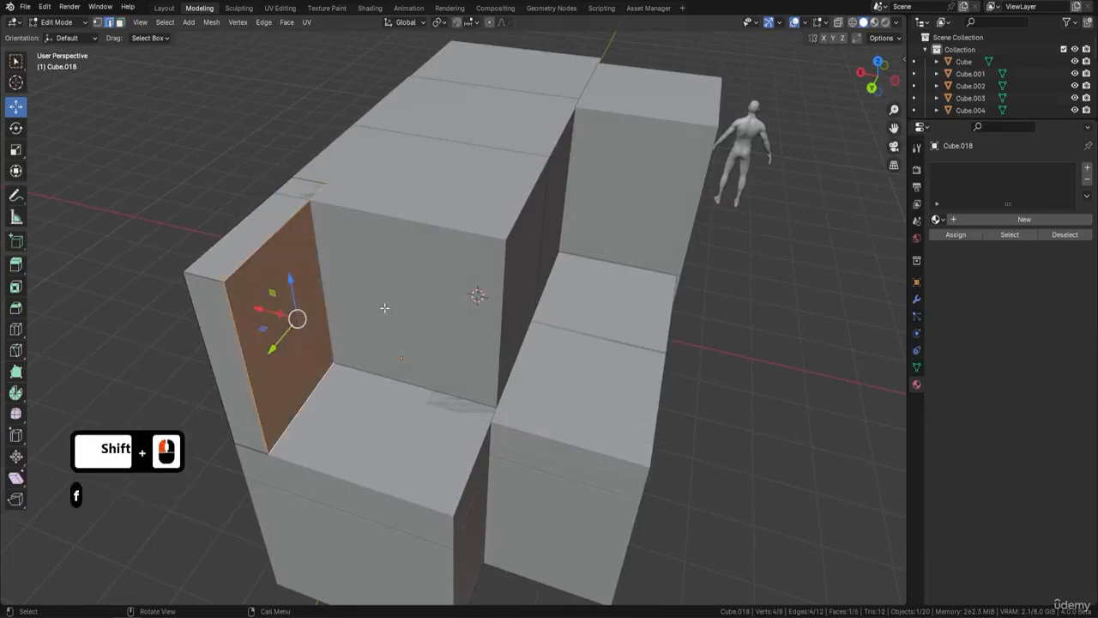
{"action": "middle_click_drag", "start_coordinate": [403, 263], "coordinate": [429, 310]}
{"action": "key", "text": "Tab"}
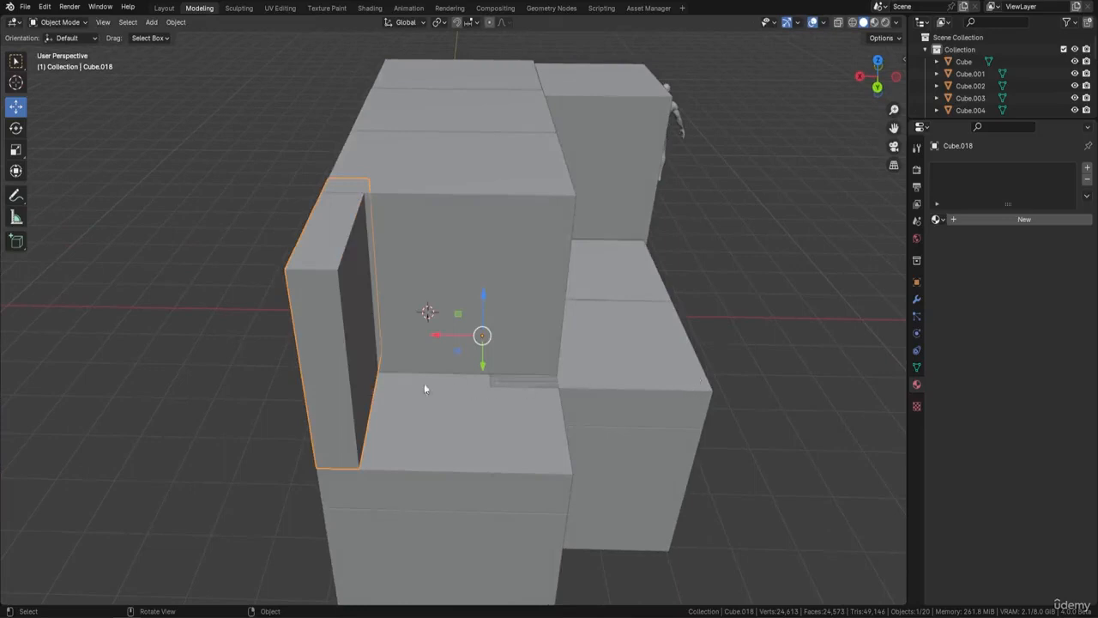
Duplicate the thin upper-storey slab and move the copy outward along X until it overhangs the wider row's outer wall
{"action": "middle_click_drag", "start_coordinate": [521, 335], "coordinate": [513, 276]}
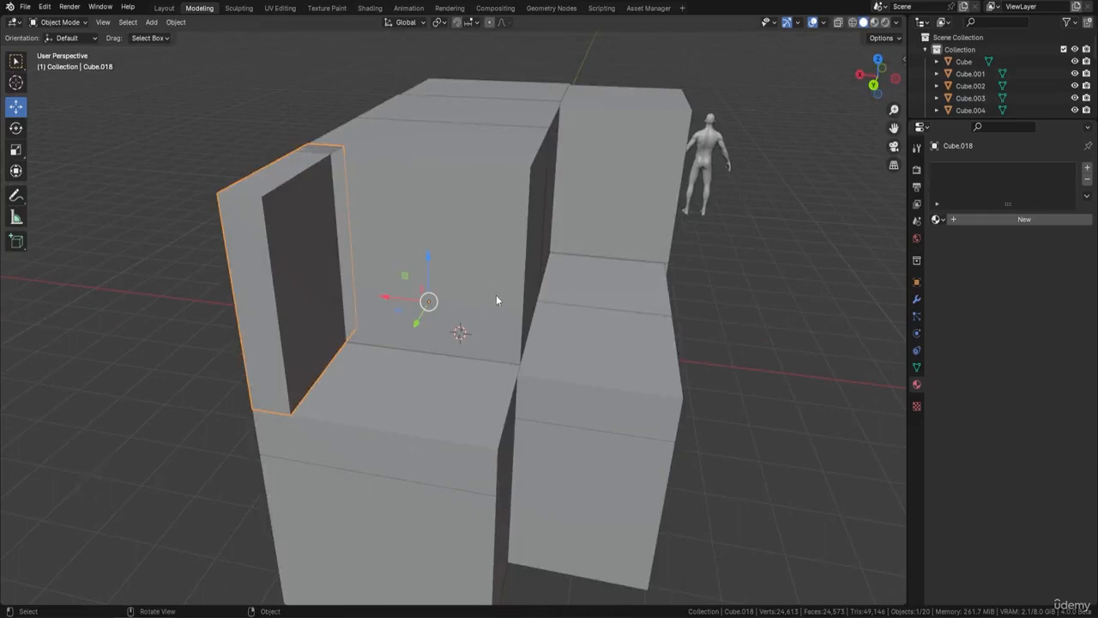
{"action": "key", "text": "shift"}
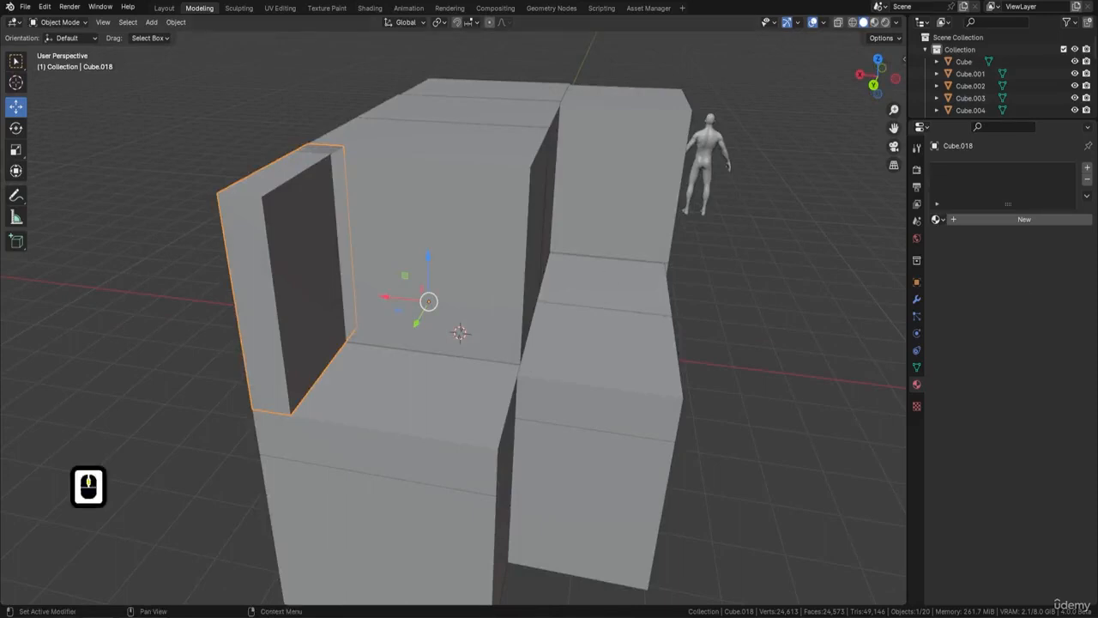
{"action": "middle_click_drag", "start_coordinate": [492, 297], "coordinate": [549, 296]}
{"action": "middle_click_drag", "start_coordinate": [438, 256], "coordinate": [502, 297], "text": "shift"}
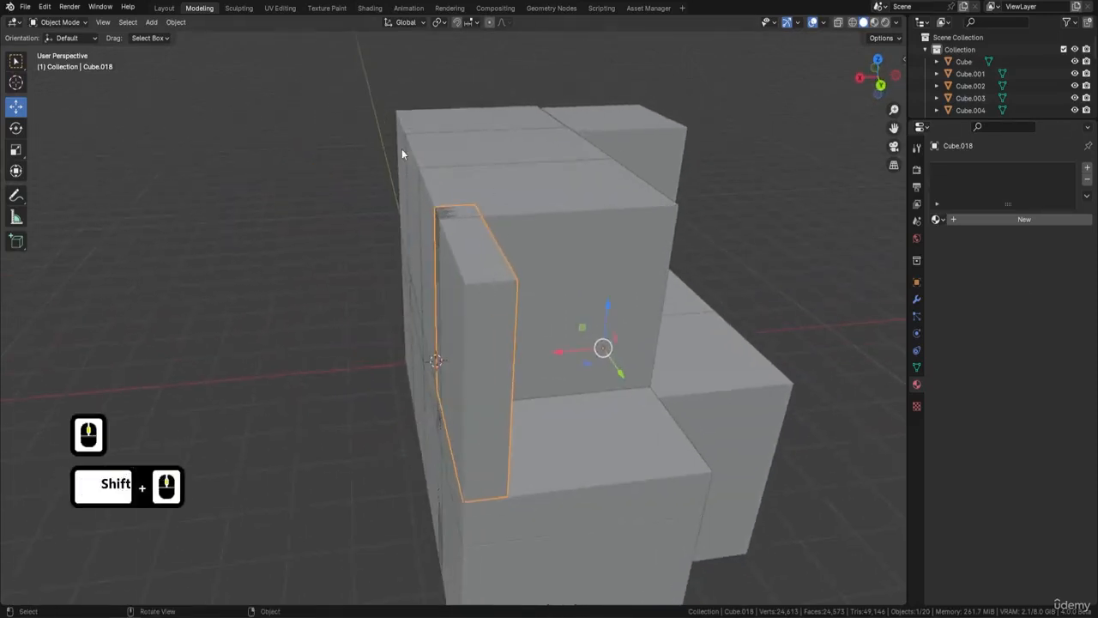
{"action": "middle_click_drag", "start_coordinate": [393, 209], "coordinate": [589, 240]}
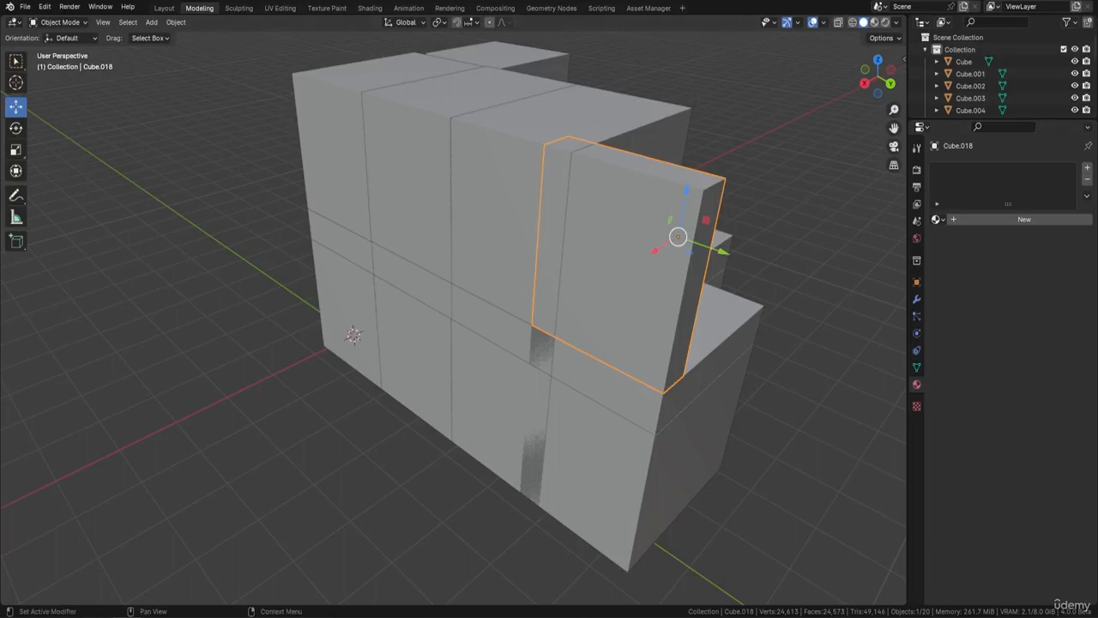
{"action": "middle_click", "coordinate": [917, 338]}
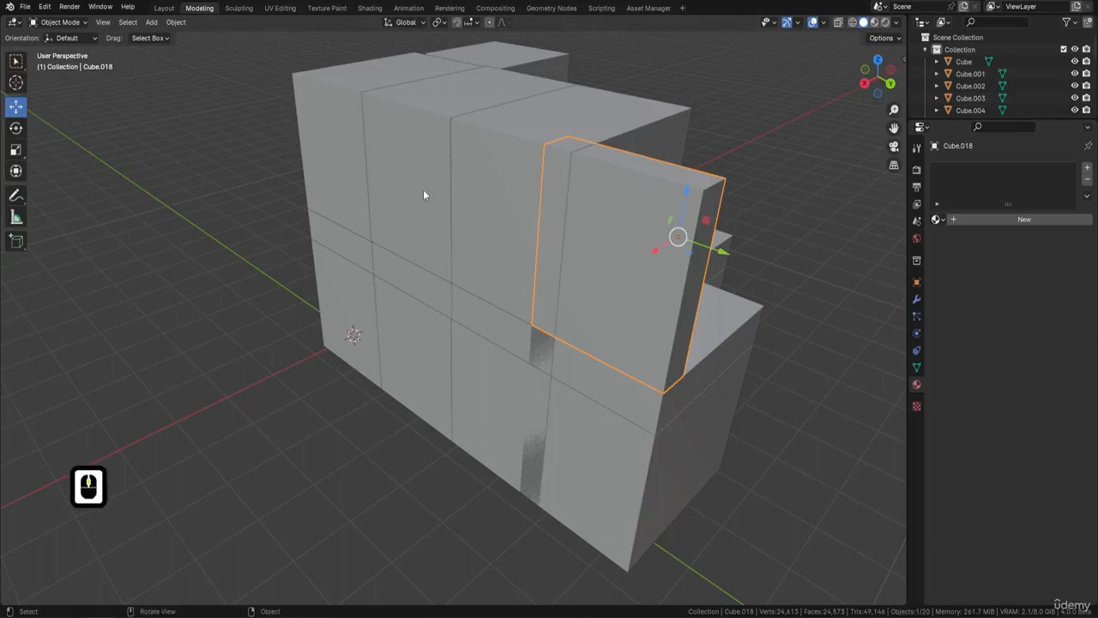
{"action": "middle_click_drag", "start_coordinate": [423, 195], "coordinate": [519, 182]}
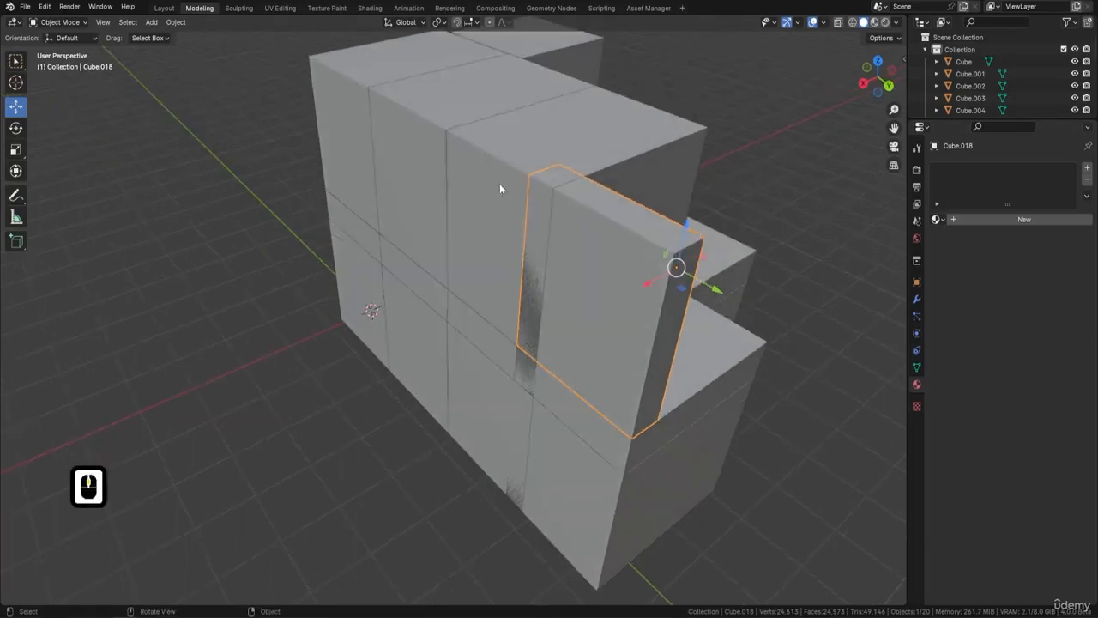
{"action": "left_click", "coordinate": [590, 254]}
{"action": "key", "text": "shift"}
{"action": "key", "text": "shift+d"}
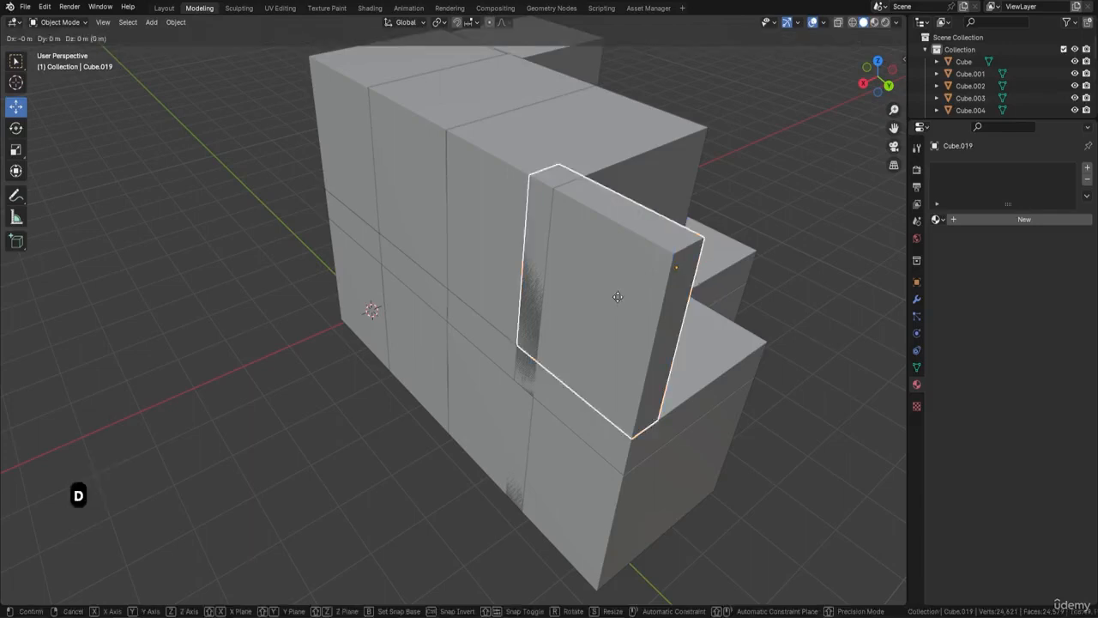
{"action": "key", "text": "x"}
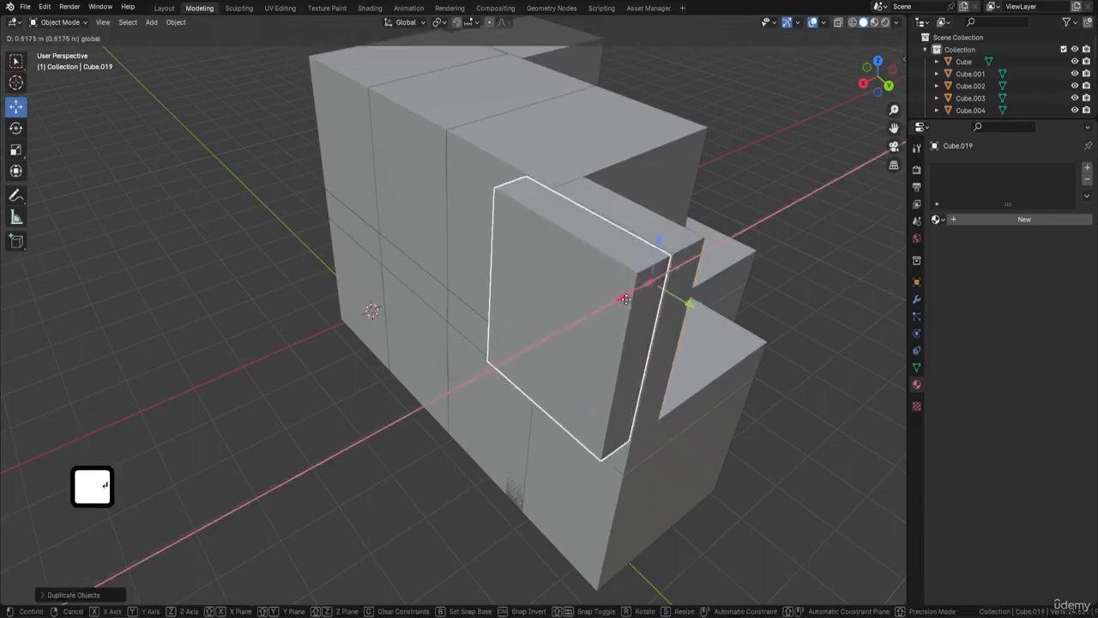
{"action": "left_click", "coordinate": [627, 297]}
Move the slab copy's outer face further outward along X to form a deeper overhanging block, and return to Object Mode
{"action": "middle_click_drag", "start_coordinate": [627, 297], "coordinate": [514, 304]}
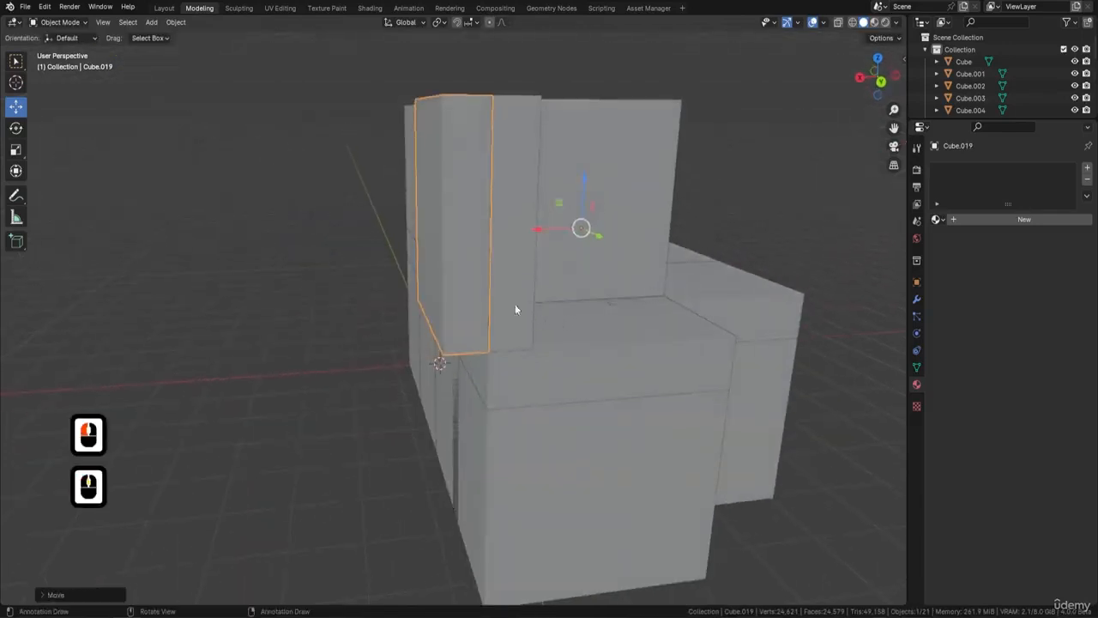
{"action": "key", "text": "Tab"}
{"action": "left_click", "coordinate": [118, 25]}
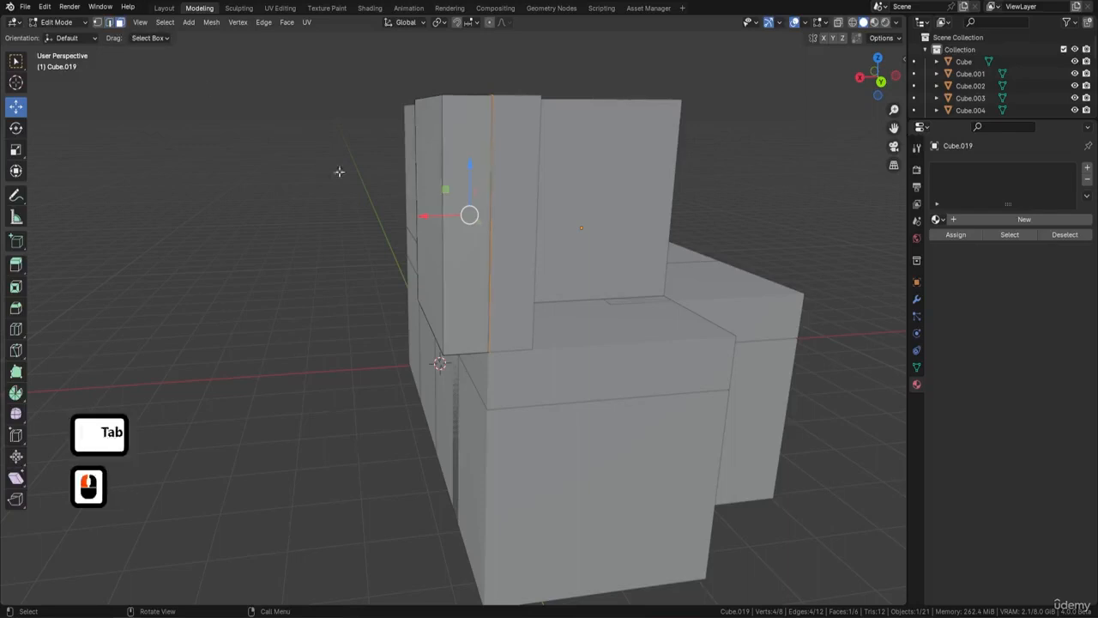
{"action": "left_click", "coordinate": [430, 202]}
{"action": "middle_click_drag", "start_coordinate": [540, 234], "coordinate": [553, 223]}
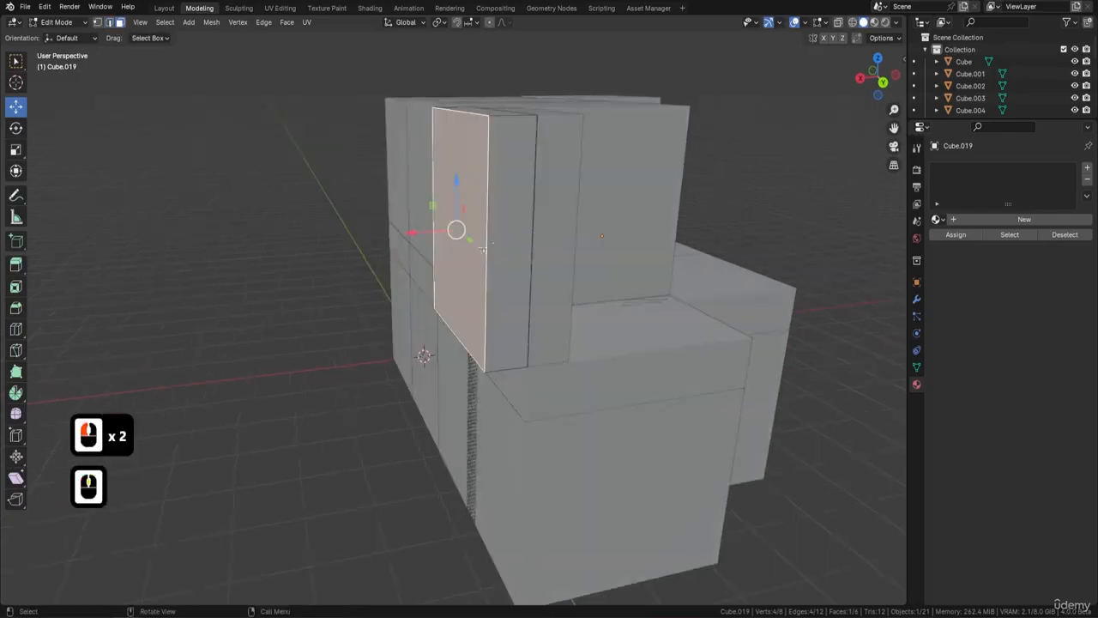
{"action": "left_click_drag", "start_coordinate": [412, 233], "coordinate": [351, 240]}
{"action": "middle_click_drag", "start_coordinate": [351, 240], "coordinate": [535, 249]}
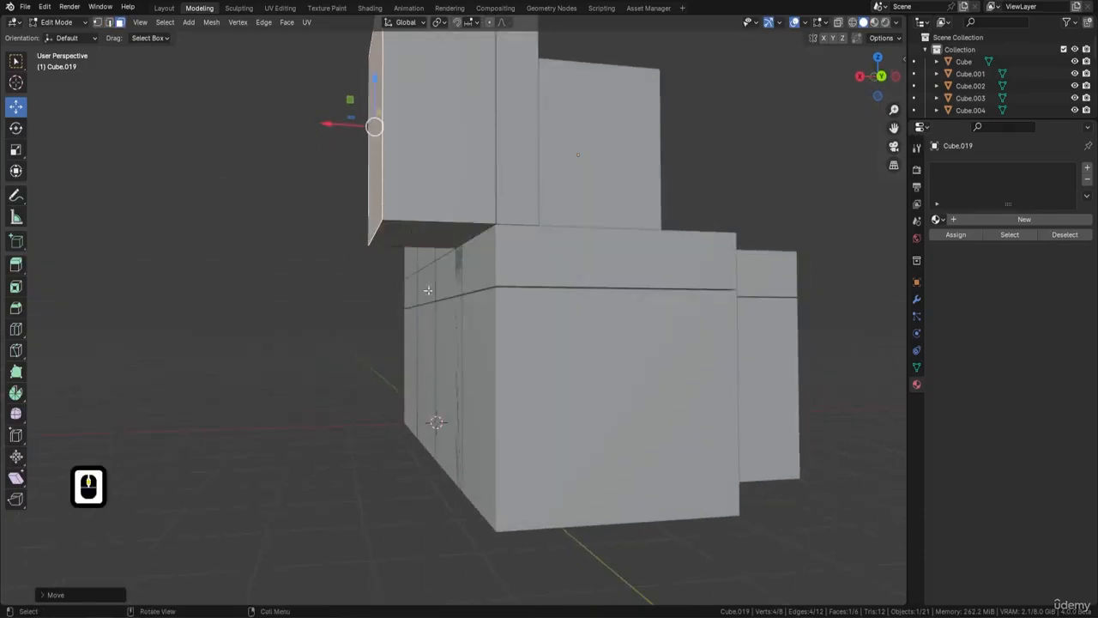
{"action": "middle_click_drag", "start_coordinate": [433, 223], "coordinate": [684, 94]}
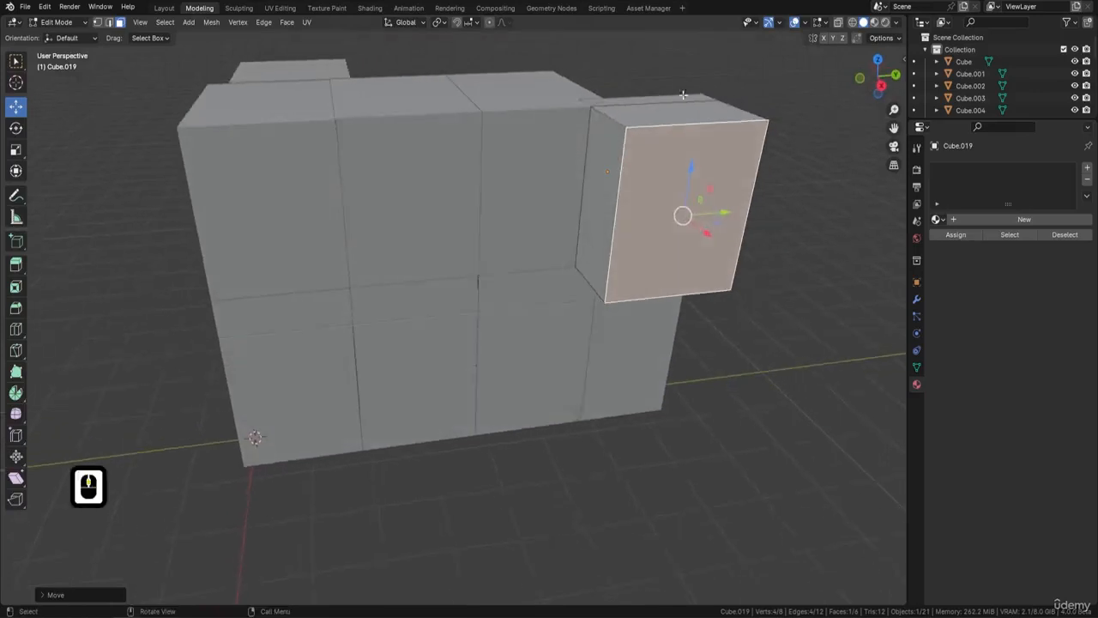
{"action": "key", "text": "Tab"}
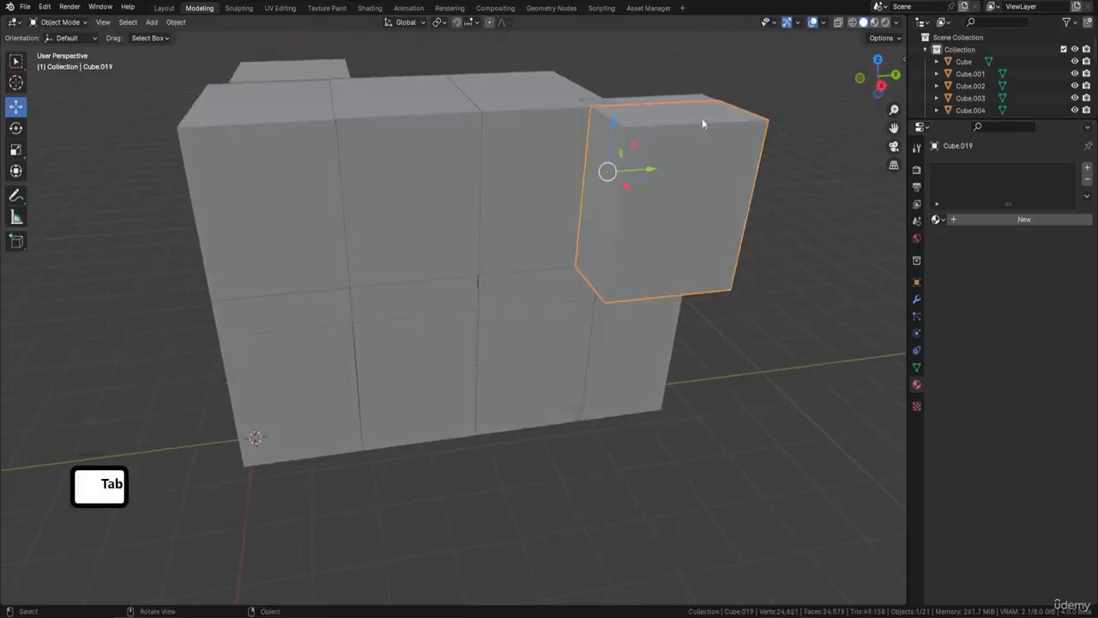
Duplicate the overhanging block twice along Y, placing each copy beside the previous one along the upper storey's outer wall
{"action": "key", "text": "shift+d"}
{"action": "key", "text": "y"}
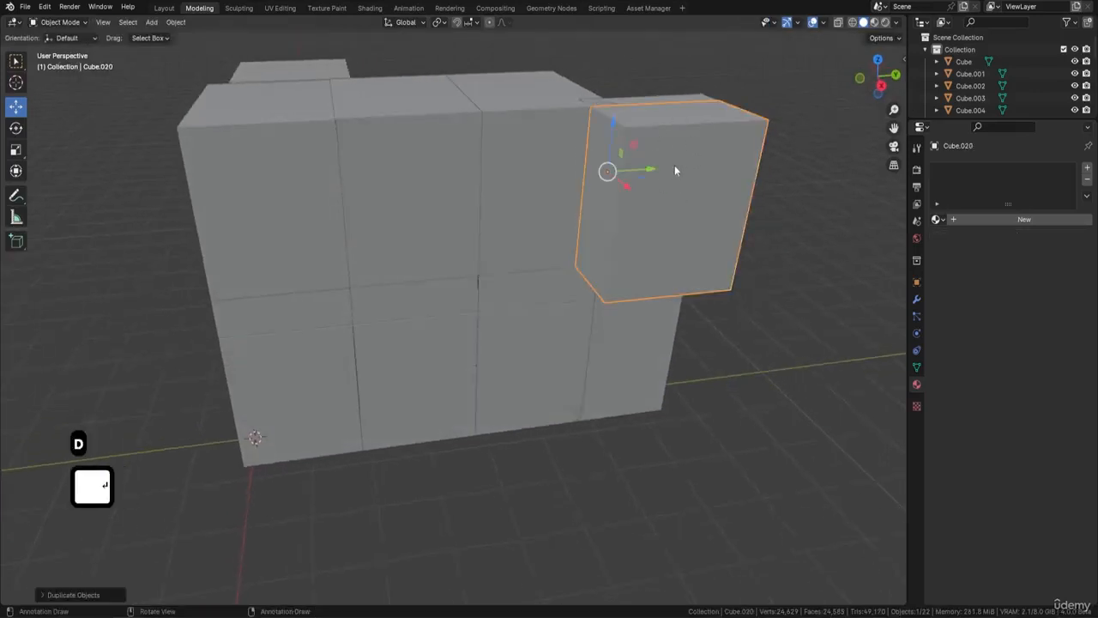
{"action": "left_click", "coordinate": [656, 179]}
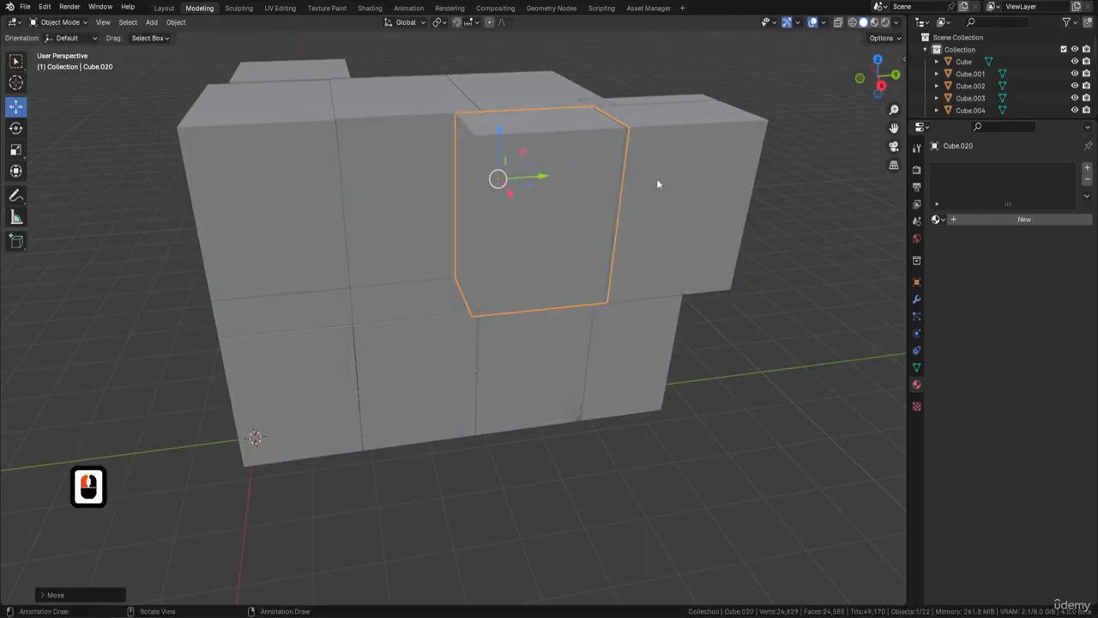
{"action": "key", "text": "shift+d"}
{"action": "key", "text": "Return"}
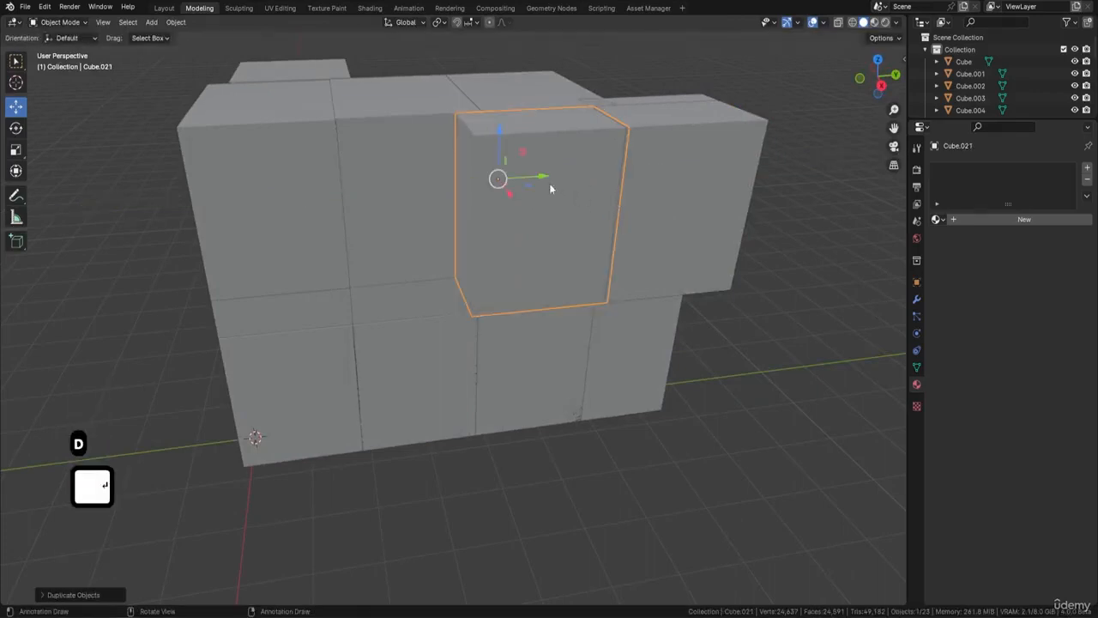
{"action": "left_click_drag", "start_coordinate": [540, 178], "coordinate": [440, 196]}
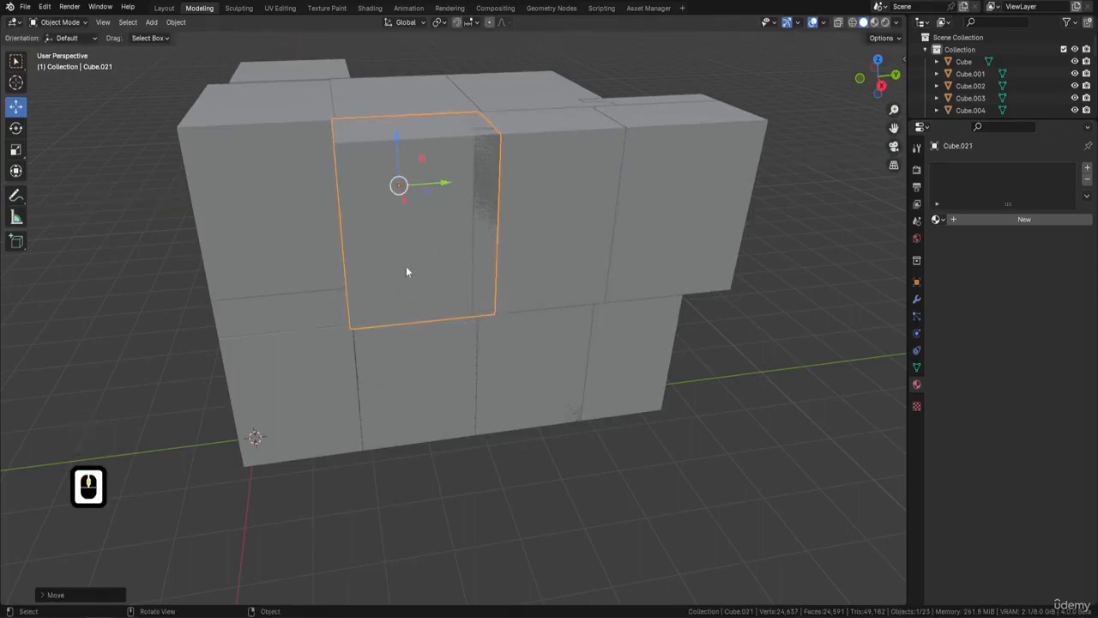
Examine the overhanging upper storey from several sides and select the full upper-storey block next to the opened end
{"action": "middle_click_drag", "start_coordinate": [407, 271], "coordinate": [523, 292]}
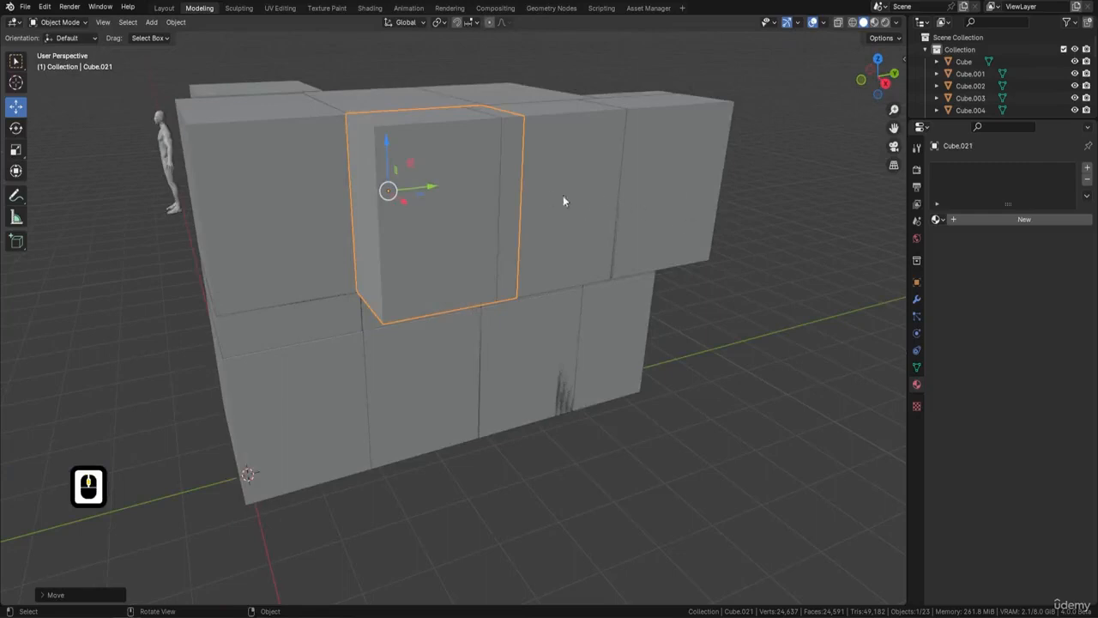
{"action": "middle_click_drag", "start_coordinate": [563, 201], "coordinate": [736, 96]}
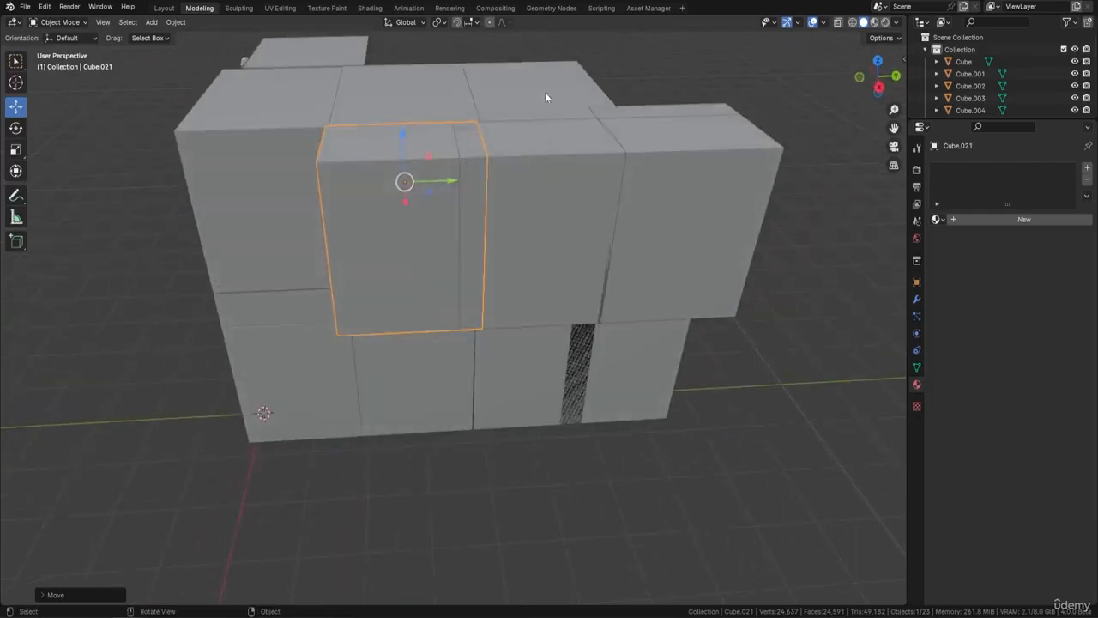
{"action": "middle_click_drag", "start_coordinate": [611, 131], "coordinate": [504, 241]}
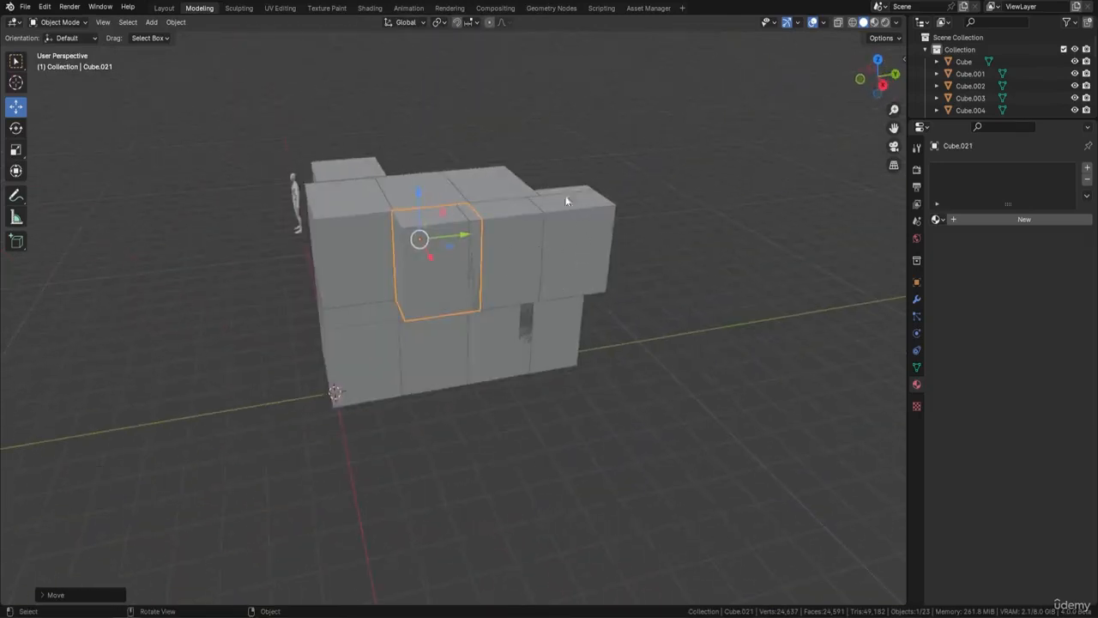
{"action": "middle_click_drag", "start_coordinate": [466, 252], "coordinate": [476, 301], "text": "shift"}
{"action": "scroll", "coordinate": [515, 285], "scroll_direction": "up", "scroll_amount": 2}
{"action": "middle_click_drag", "start_coordinate": [593, 235], "coordinate": [464, 252]}
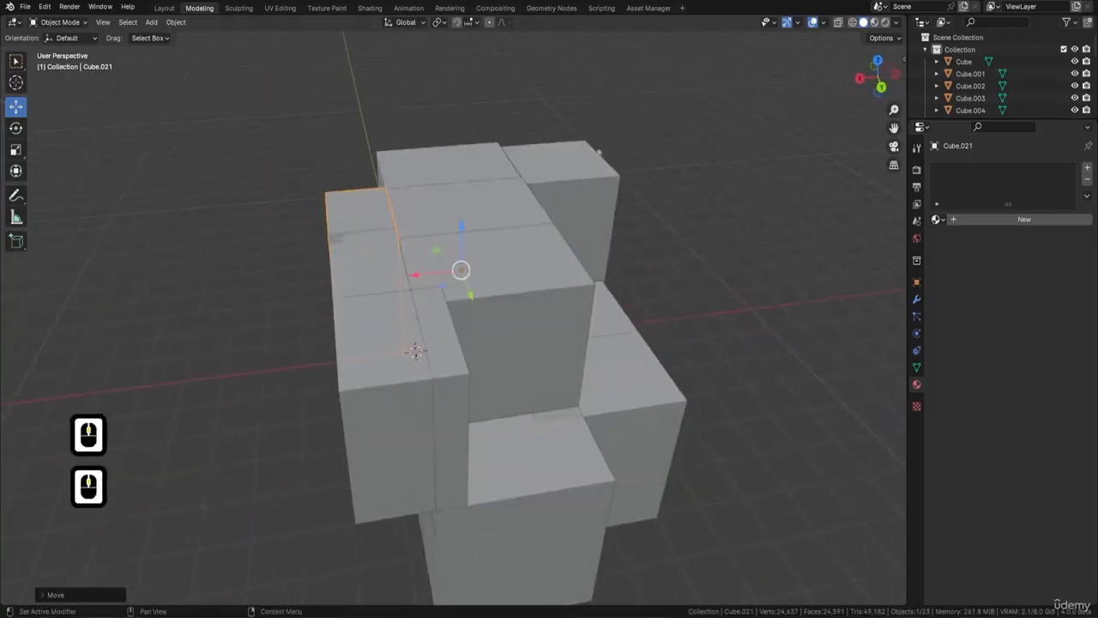
{"action": "middle_click_drag", "start_coordinate": [684, 395], "coordinate": [423, 284]}
{"action": "left_click", "coordinate": [424, 283]}
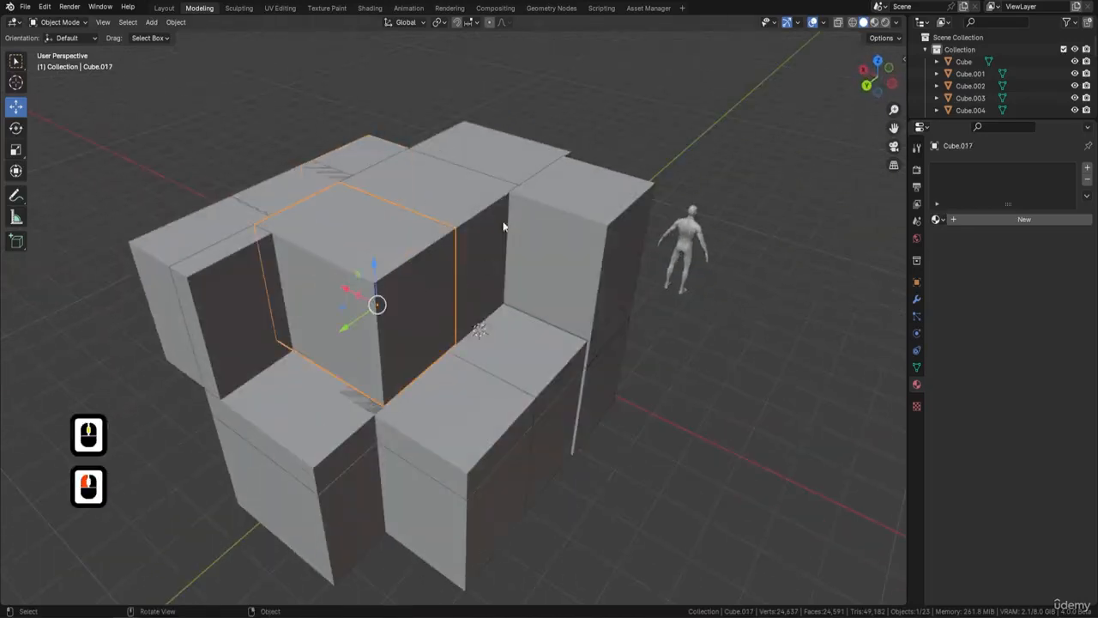
Duplicate the two adjacent full upper-storey blocks and move the copies about 1.9 m in negative X over the neighbouring lower row
{"action": "left_click", "coordinate": [487, 234], "text": "shift"}
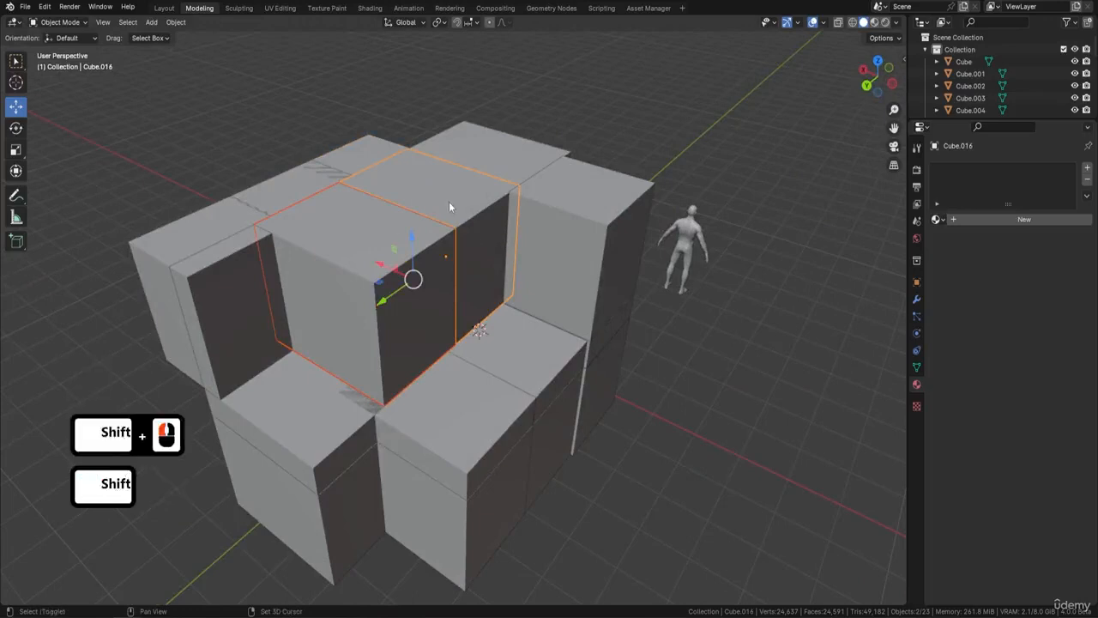
{"action": "key", "text": "shift+d"}
{"action": "key", "text": "Return"}
{"action": "key", "text": "shift+d"}
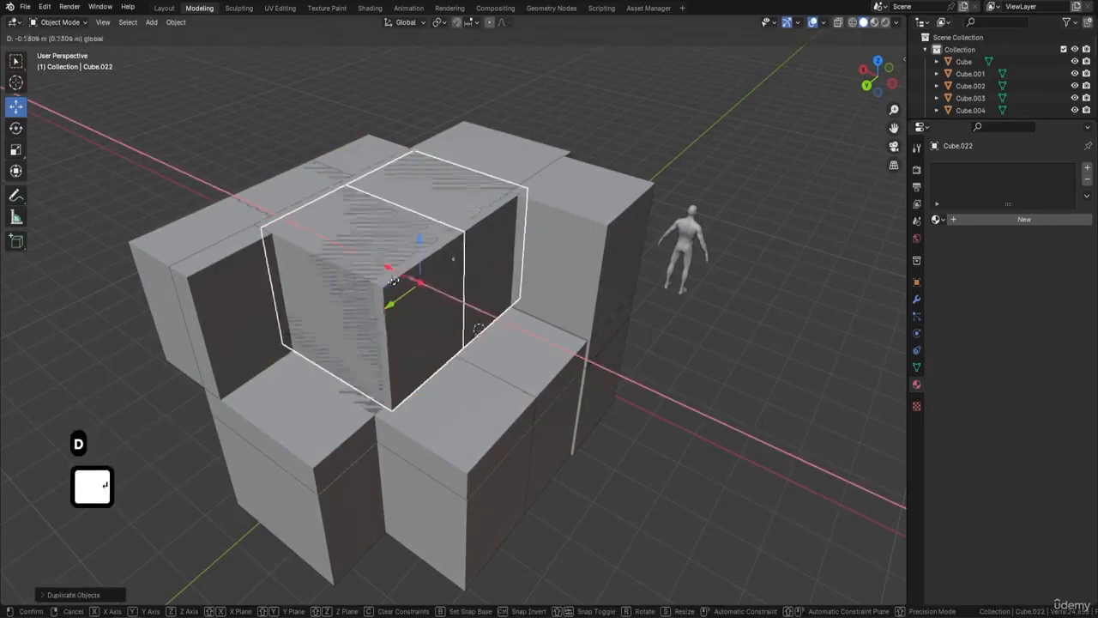
{"action": "key", "text": "x"}
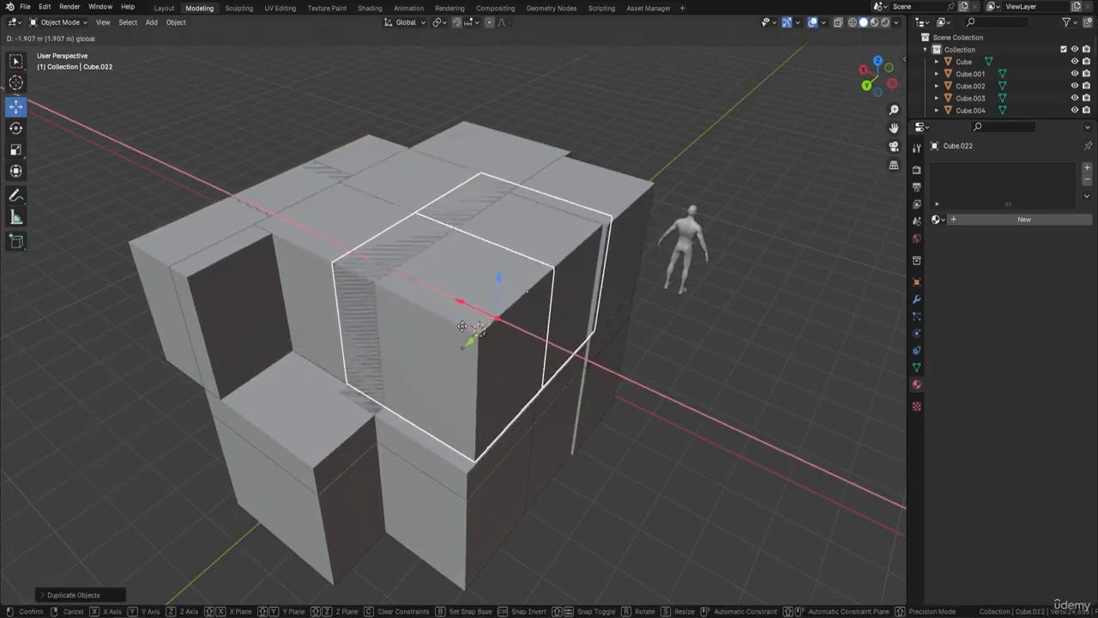
{"action": "left_click", "coordinate": [463, 331]}
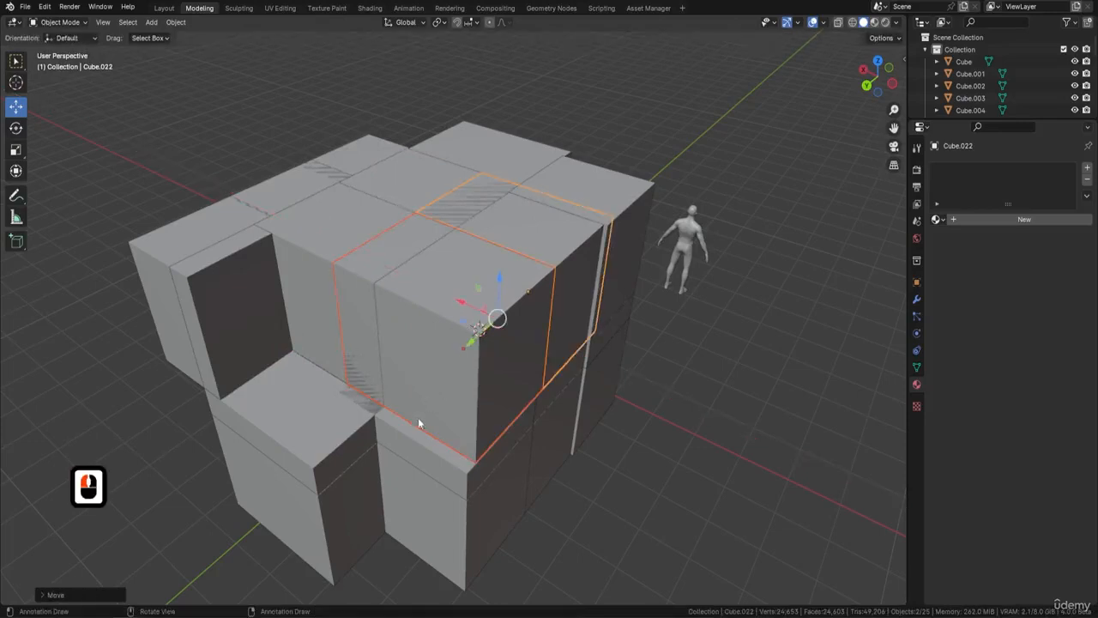
Add the original end block to the selected copies, shift all three about 0.2 m along Y, and deselect everything
{"action": "middle_click_drag", "start_coordinate": [456, 404], "coordinate": [378, 329]}
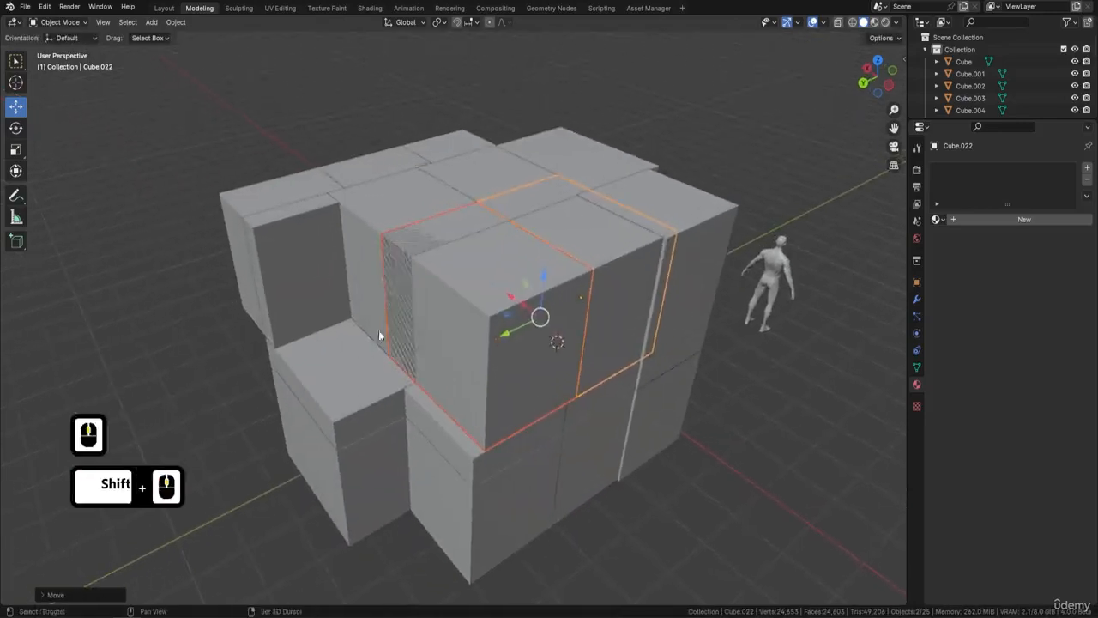
{"action": "left_click", "coordinate": [376, 265], "text": "shift"}
{"action": "key", "text": "g"}
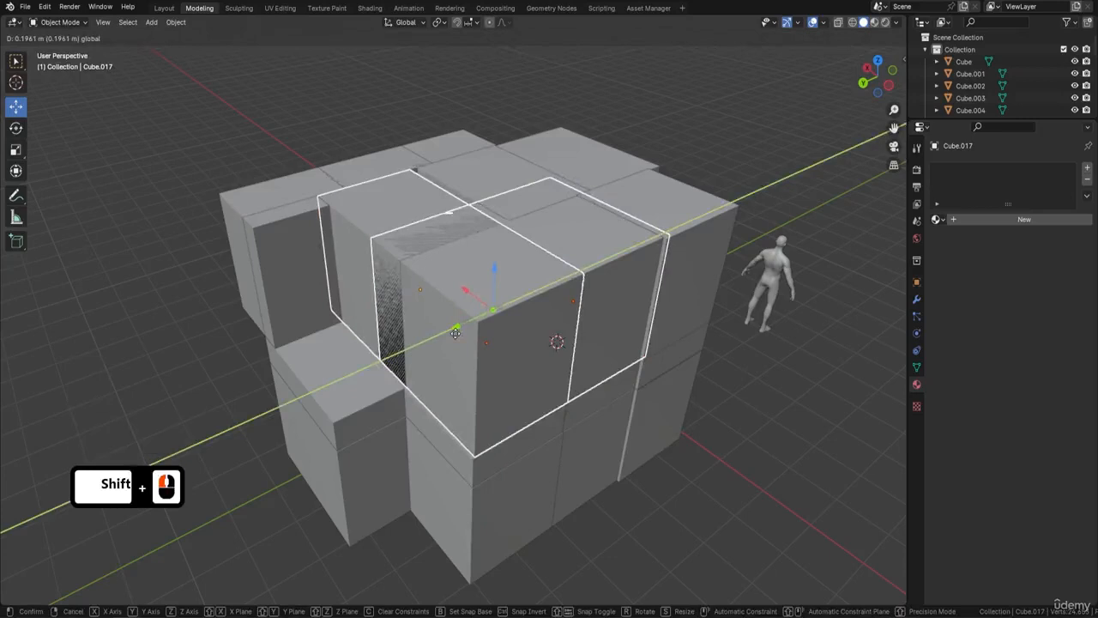
{"action": "left_click", "coordinate": [455, 333]}
{"action": "middle_click_drag", "start_coordinate": [597, 319], "coordinate": [473, 309]}
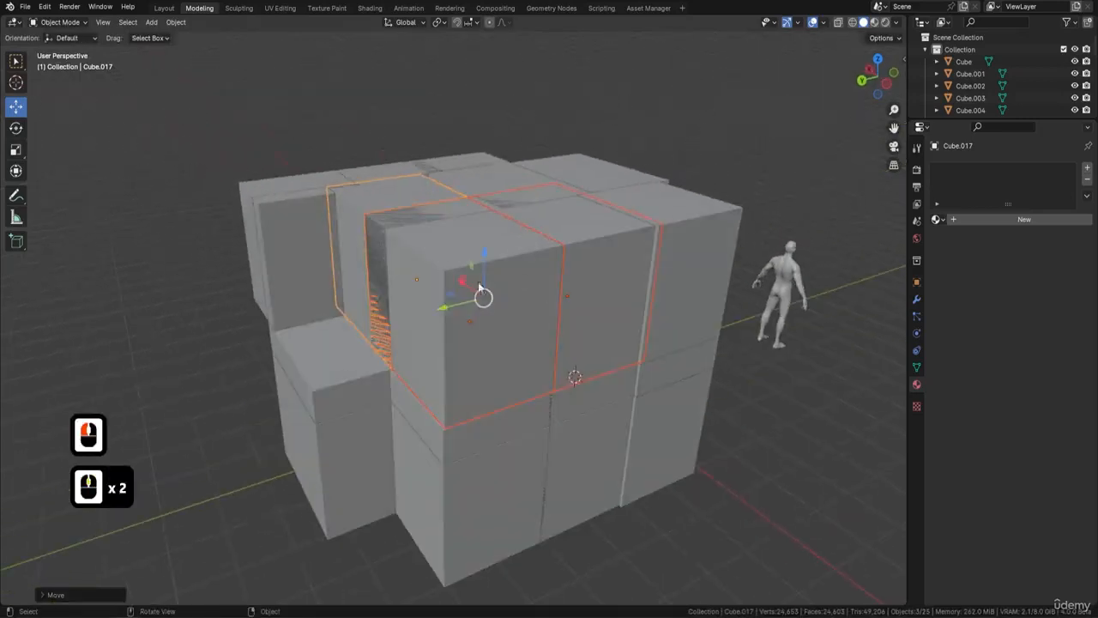
{"action": "key", "text": "a"}
{"action": "key", "text": "a"}
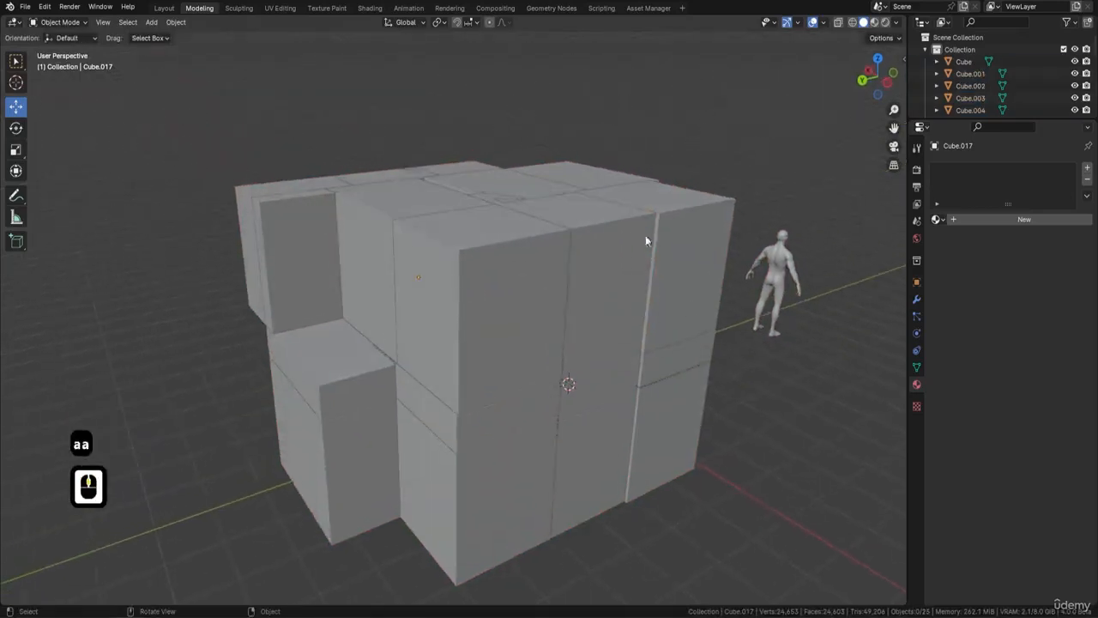
Select the upper-storey blocks together, including the three overhanging blocks along the outer wall
{"action": "mouse_move", "coordinate": [539, 275]}
{"action": "middle_mouse_down"}
{"action": "mouse_move", "coordinate": [657, 284]}
{"action": "mouse_move", "coordinate": [524, 263]}
{"action": "mouse_move", "coordinate": [554, 281]}
{"action": "middle_mouse_up"}
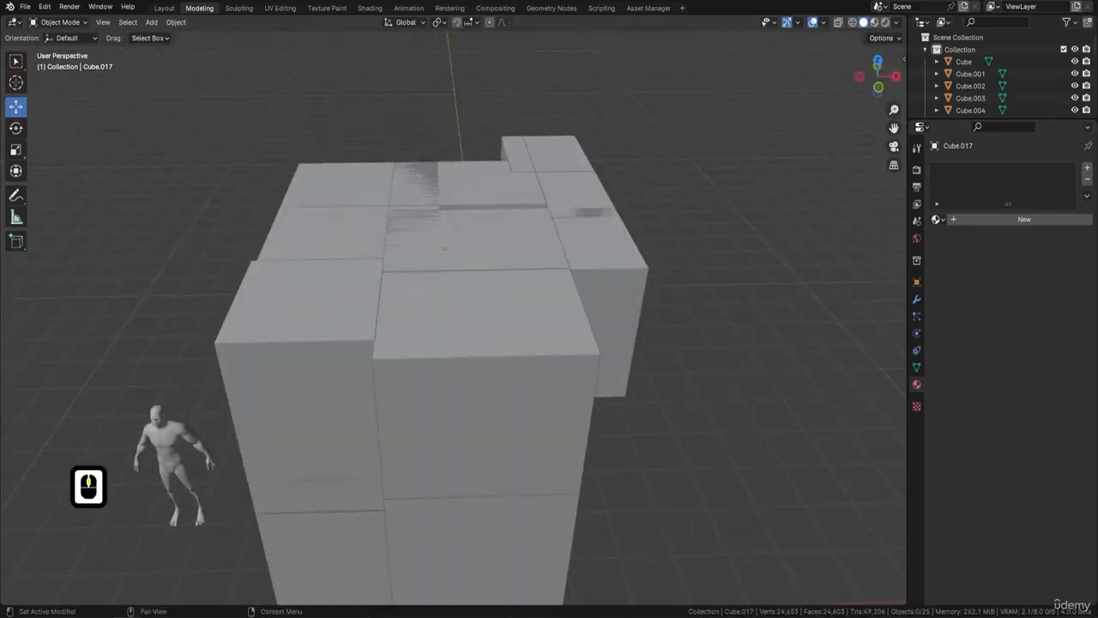
{"action": "middle_click_drag", "start_coordinate": [774, 323], "coordinate": [366, 228]}
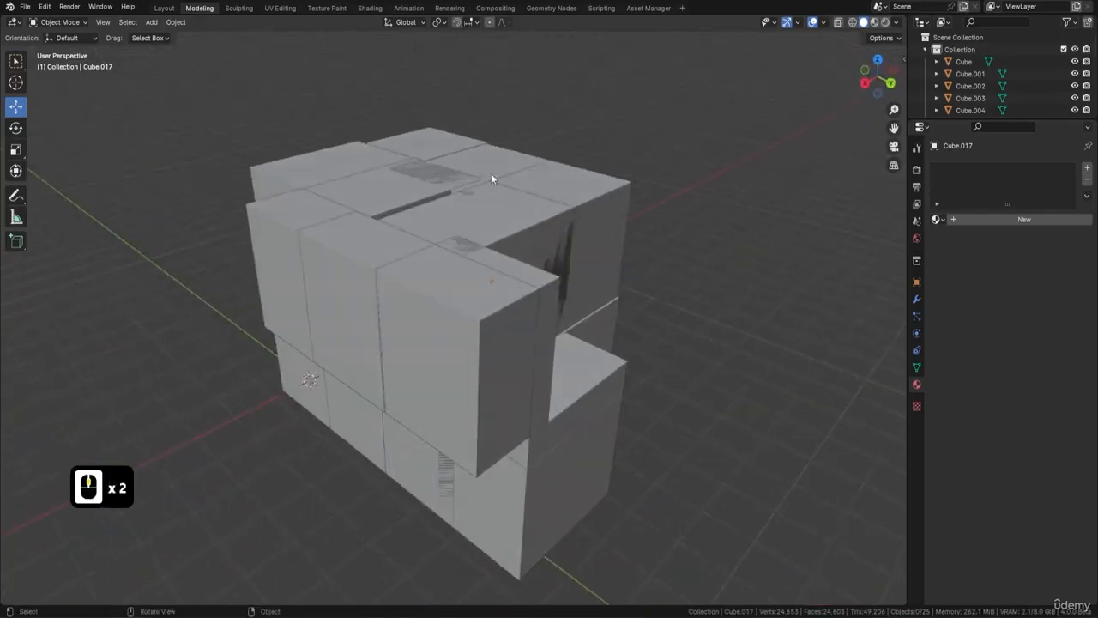
{"action": "middle_click_drag", "start_coordinate": [492, 178], "coordinate": [552, 210], "text": "shift"}
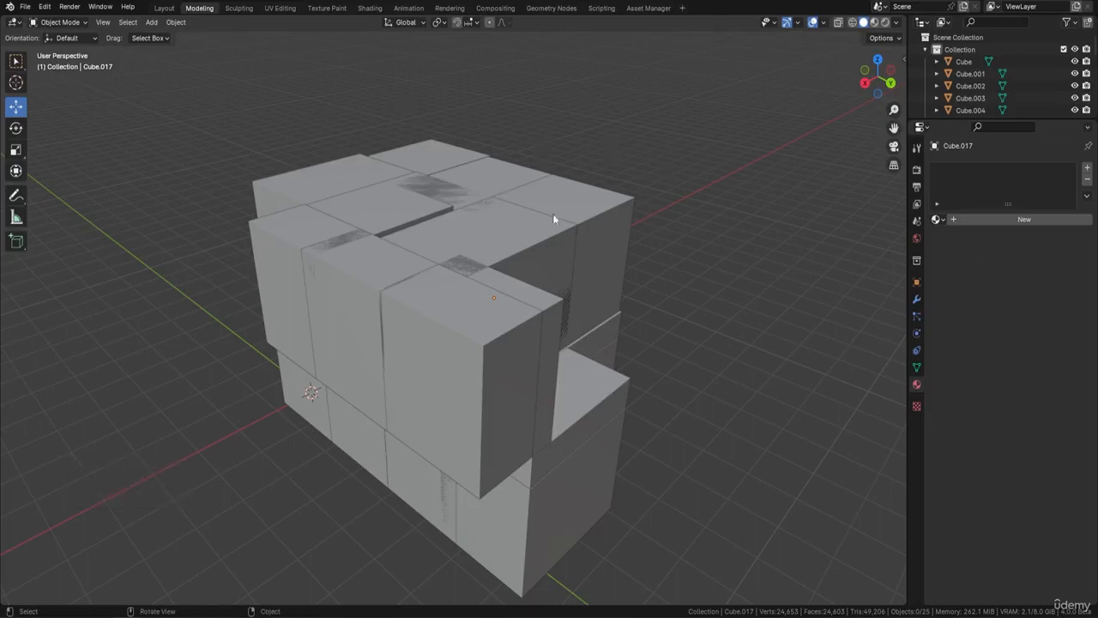
{"action": "middle_click_drag", "start_coordinate": [553, 218], "coordinate": [501, 221]}
{"action": "left_click", "coordinate": [400, 152]}
{"action": "left_click", "coordinate": [477, 142], "text": "shift"}
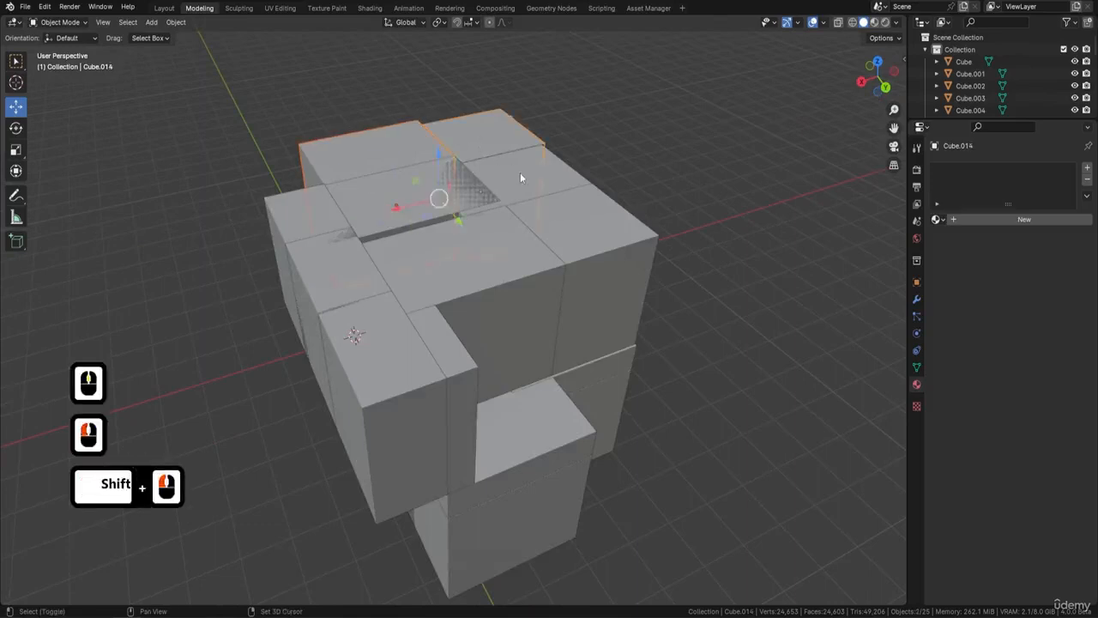
{"action": "left_click", "coordinate": [520, 172], "text": "shift"}
{"action": "left_click", "coordinate": [508, 205], "text": "shift"}
{"action": "left_click", "coordinate": [538, 235], "text": "shift"}
{"action": "left_click", "coordinate": [538, 234], "text": "shift"}
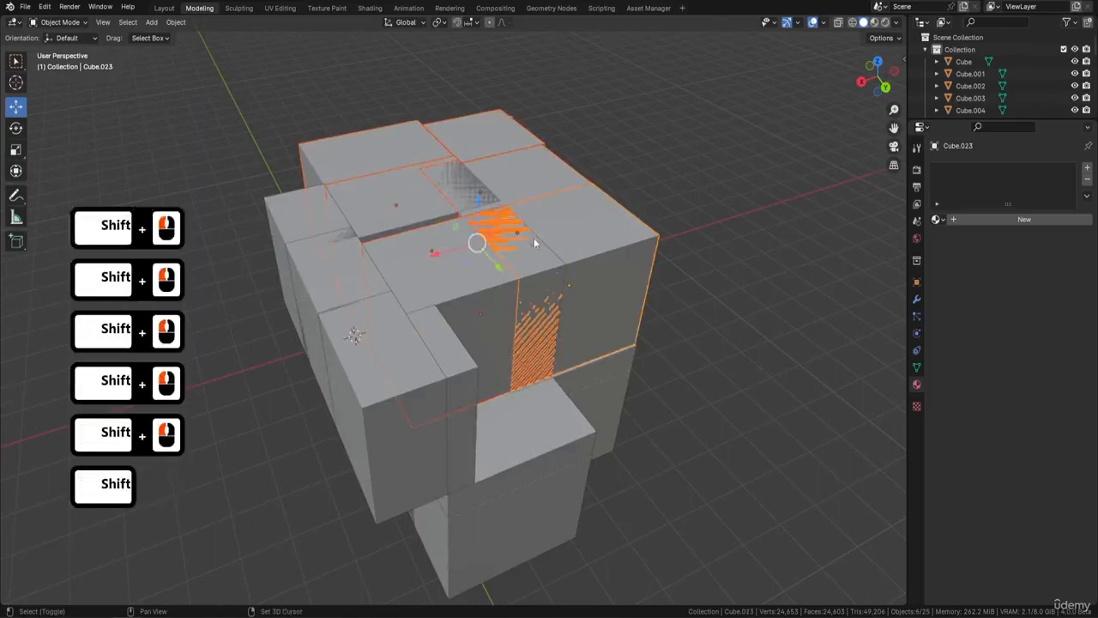
{"action": "left_click", "coordinate": [396, 324], "text": "shift"}
{"action": "left_click", "coordinate": [349, 280], "text": "shift"}
{"action": "left_click", "coordinate": [313, 214], "text": "shift"}
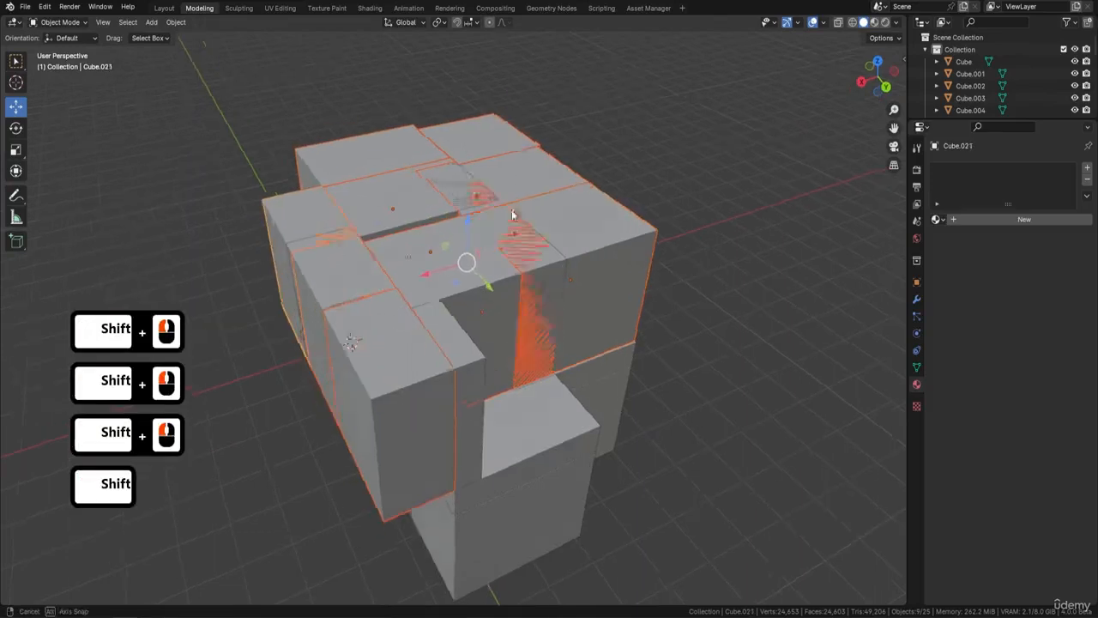
{"action": "middle_click_drag", "start_coordinate": [511, 209], "coordinate": [513, 196]}
Enter Edit Mode on the selected blocks and select the top face of each one
{"action": "key", "text": "Tab"}
{"action": "middle_click_drag", "start_coordinate": [390, 171], "coordinate": [401, 161]}
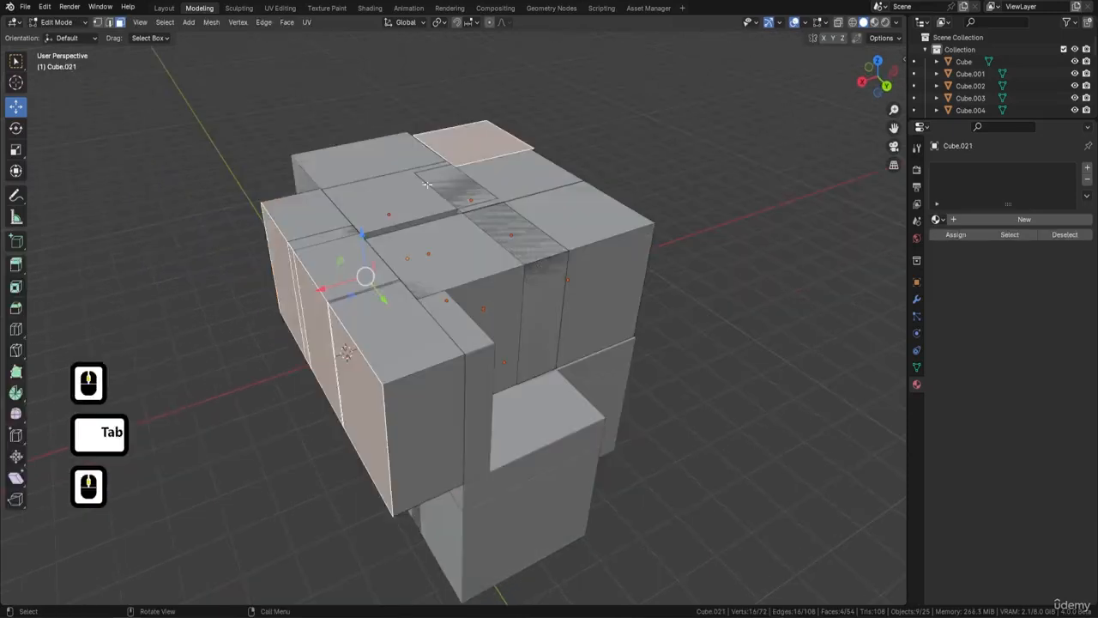
{"action": "left_click", "coordinate": [401, 160]}
{"action": "left_click", "coordinate": [489, 143], "text": "shift"}
{"action": "left_click", "coordinate": [522, 179], "text": "shift"}
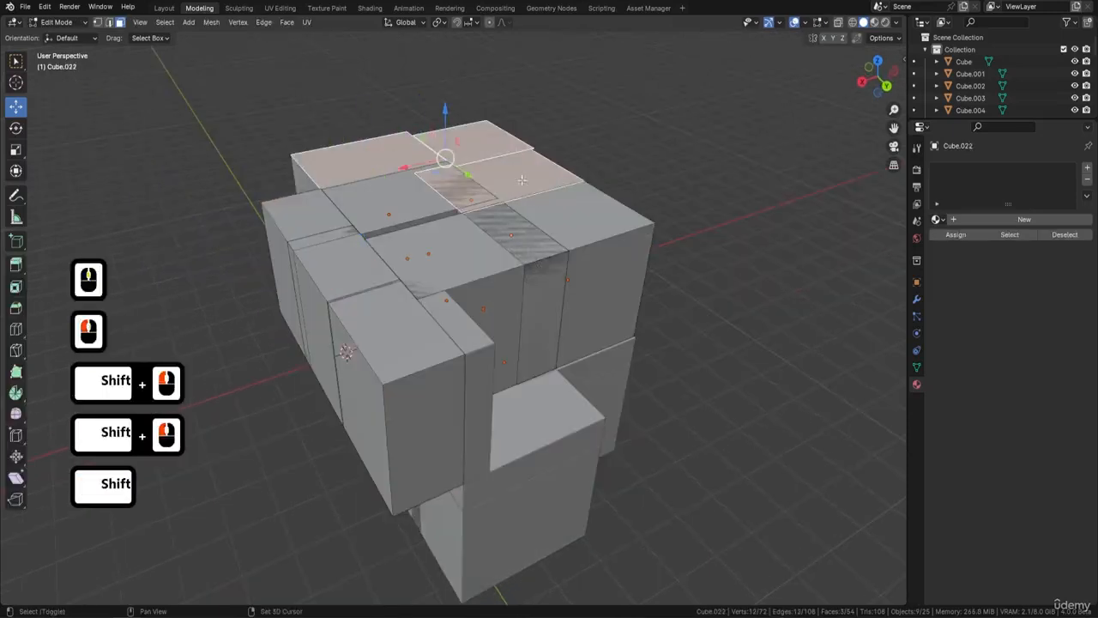
{"action": "left_click", "coordinate": [566, 217], "text": "shift"}
{"action": "left_click", "coordinate": [463, 244], "text": "shift"}
{"action": "left_click", "coordinate": [402, 195], "text": "shift"}
{"action": "left_click", "coordinate": [310, 216], "text": "shift"}
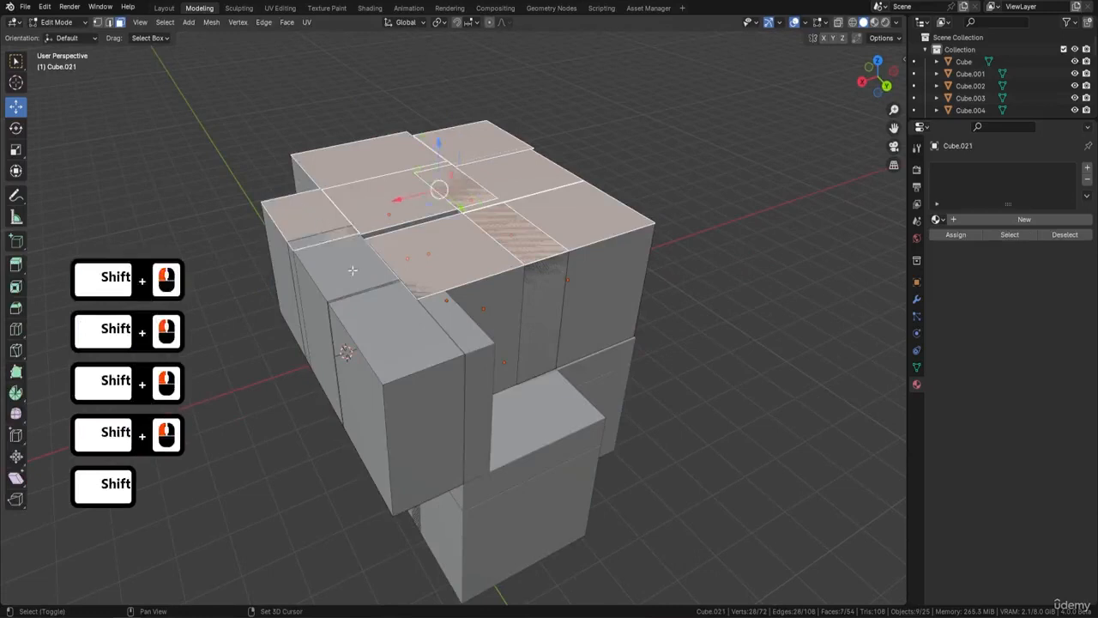
{"action": "left_click", "coordinate": [353, 270], "text": "shift"}
{"action": "left_click", "coordinate": [396, 322], "text": "shift"}
{"action": "left_click", "coordinate": [513, 318], "text": "shift"}
{"action": "middle_click_drag", "start_coordinate": [572, 305], "coordinate": [463, 283]}
{"action": "key", "text": "ctrl+z"}
{"action": "left_click", "coordinate": [293, 231], "text": "shift"}
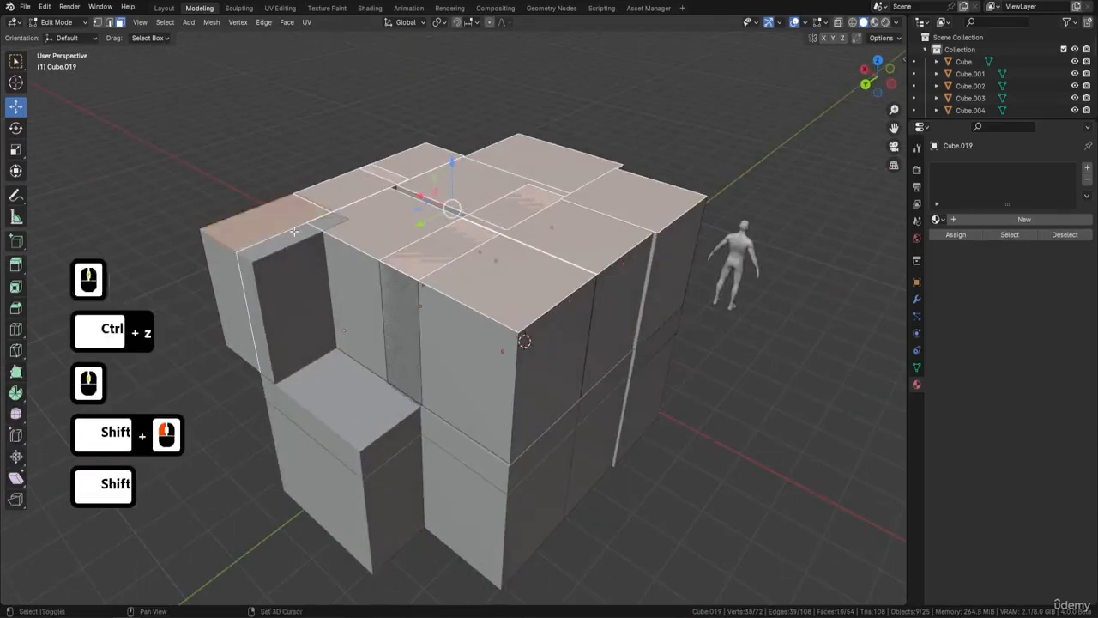
{"action": "key", "text": "ctrl+z"}
{"action": "left_click", "coordinate": [293, 231], "text": "shift"}
{"action": "middle_click_drag", "start_coordinate": [293, 232], "coordinate": [428, 271], "text": "shift"}
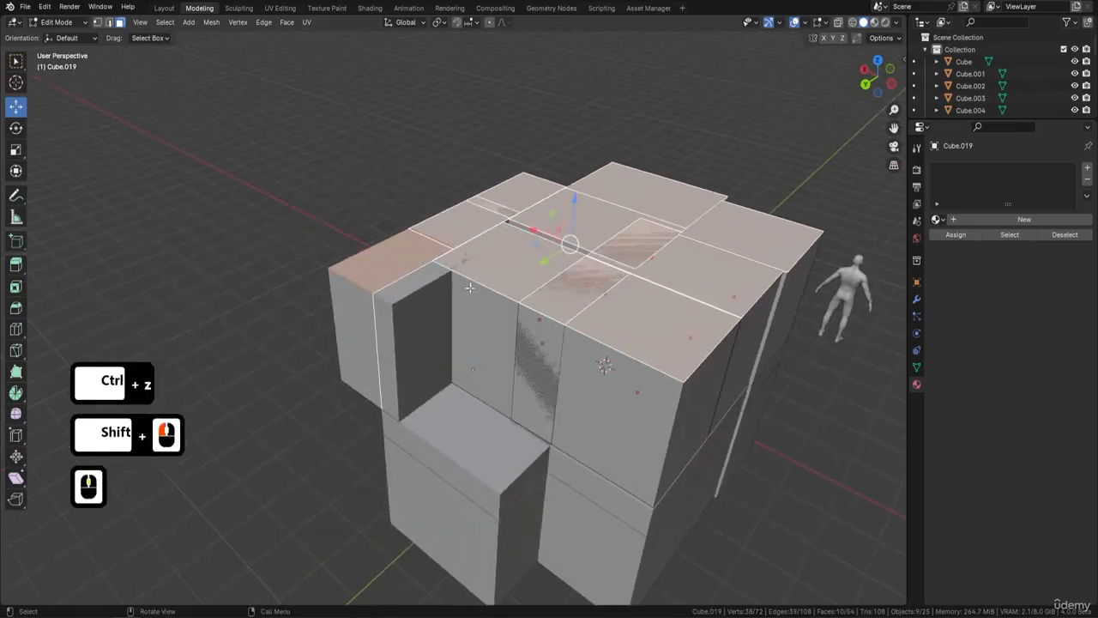
{"action": "key", "text": "ctrl+z"}
Include the missing thin slab beside the opened end in the multi-object edit and add its top face to the selection
{"action": "key", "text": "Tab"}
{"action": "left_click", "coordinate": [435, 311], "text": "shift"}
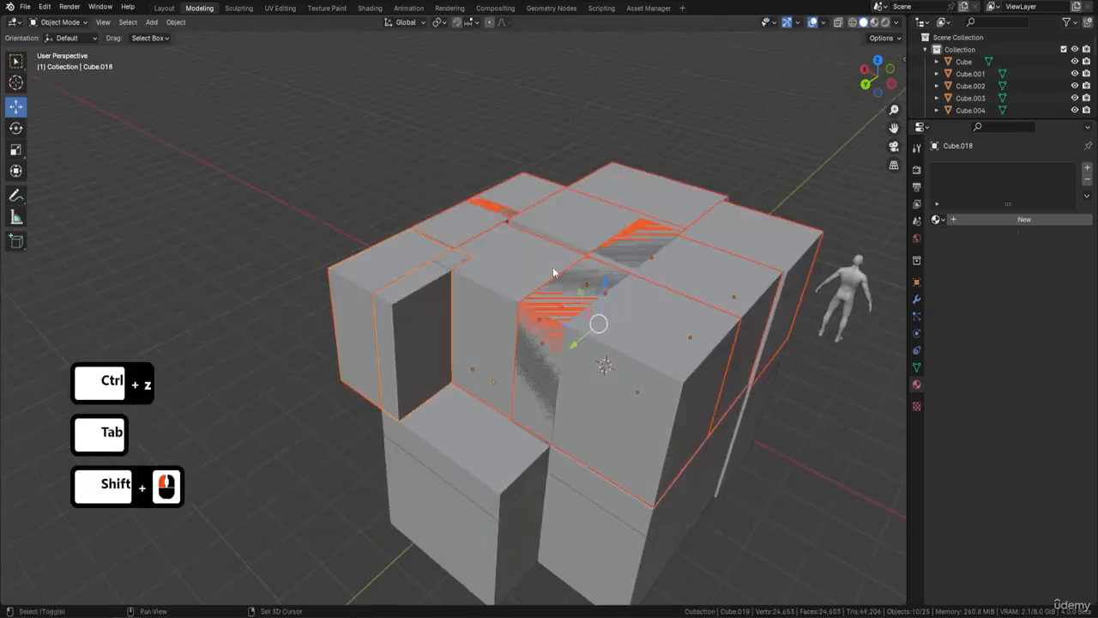
{"action": "key", "text": "Tab"}
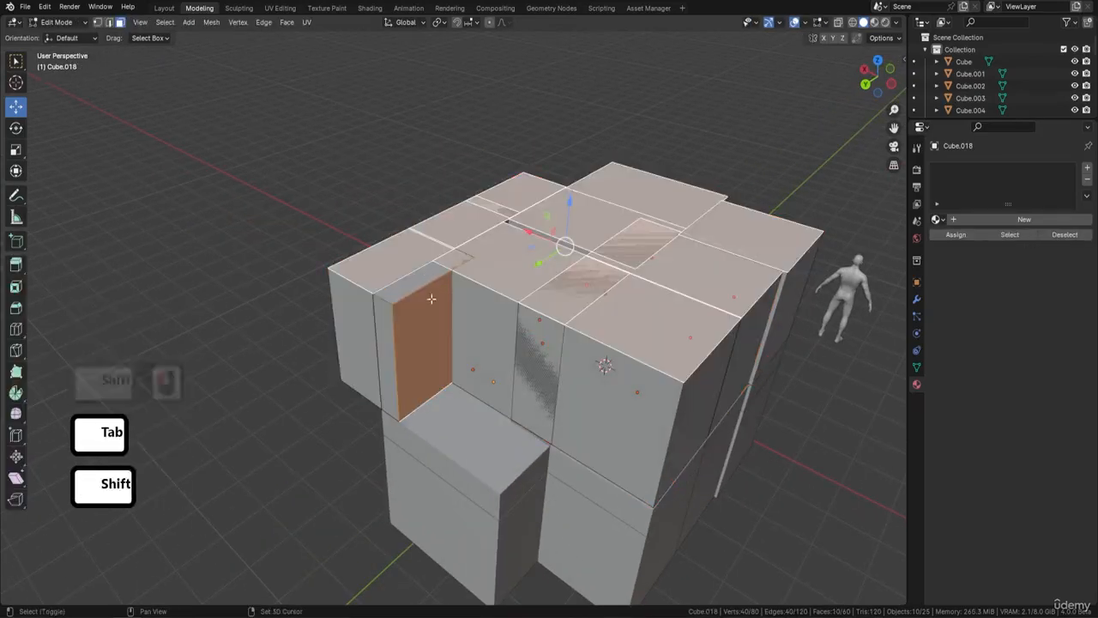
{"action": "left_click", "coordinate": [432, 299], "text": "shift"}
{"action": "left_click", "coordinate": [421, 279], "text": "shift"}
{"action": "middle_click_drag", "start_coordinate": [439, 279], "coordinate": [482, 248]}
{"action": "middle_click_drag", "start_coordinate": [627, 224], "coordinate": [569, 295], "text": "shift"}
Duplicate the selected top faces, raise the copies slightly along Z, separate them into their own objects, and return to Object Mode
{"action": "key", "text": "shift+d"}
{"action": "key", "text": "Return"}
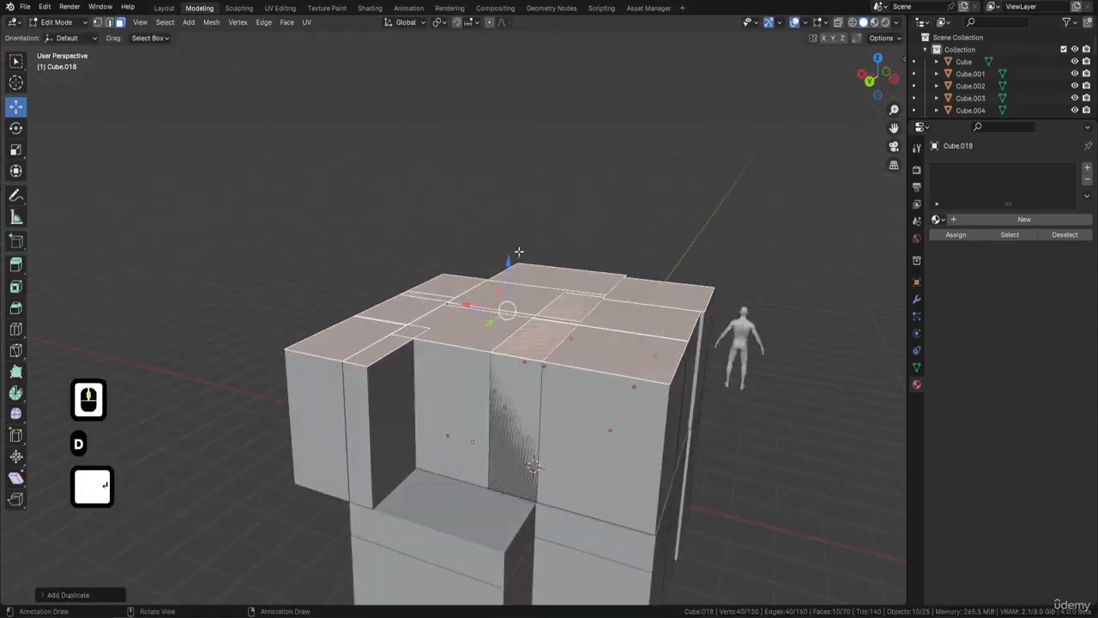
{"action": "left_click_drag", "start_coordinate": [511, 262], "coordinate": [510, 260]}
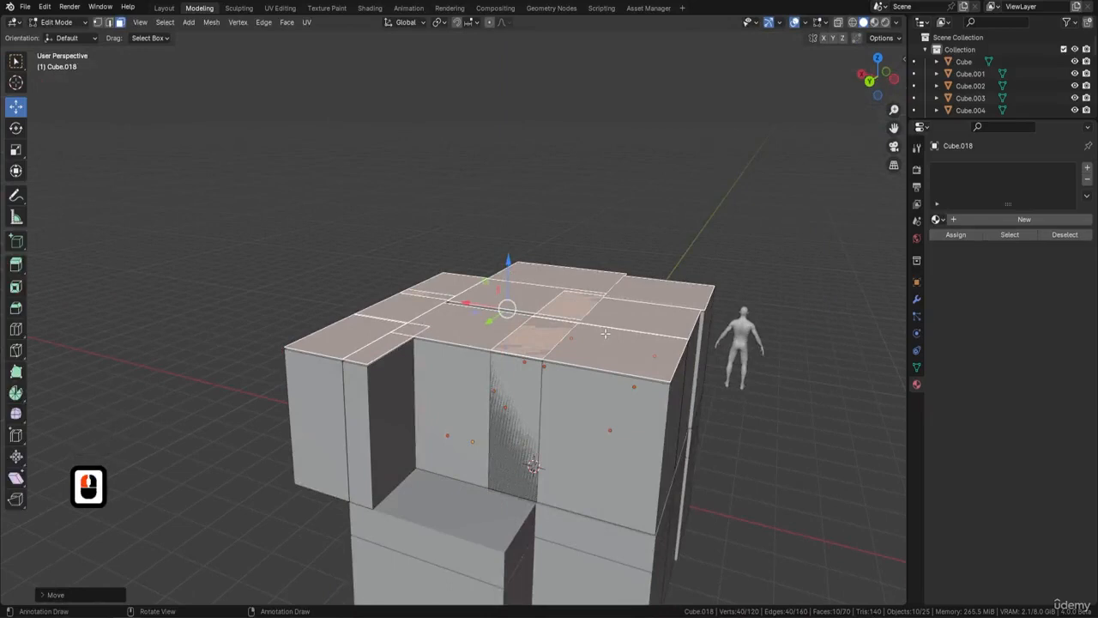
{"action": "key", "text": "p"}
{"action": "left_click", "coordinate": [605, 333]}
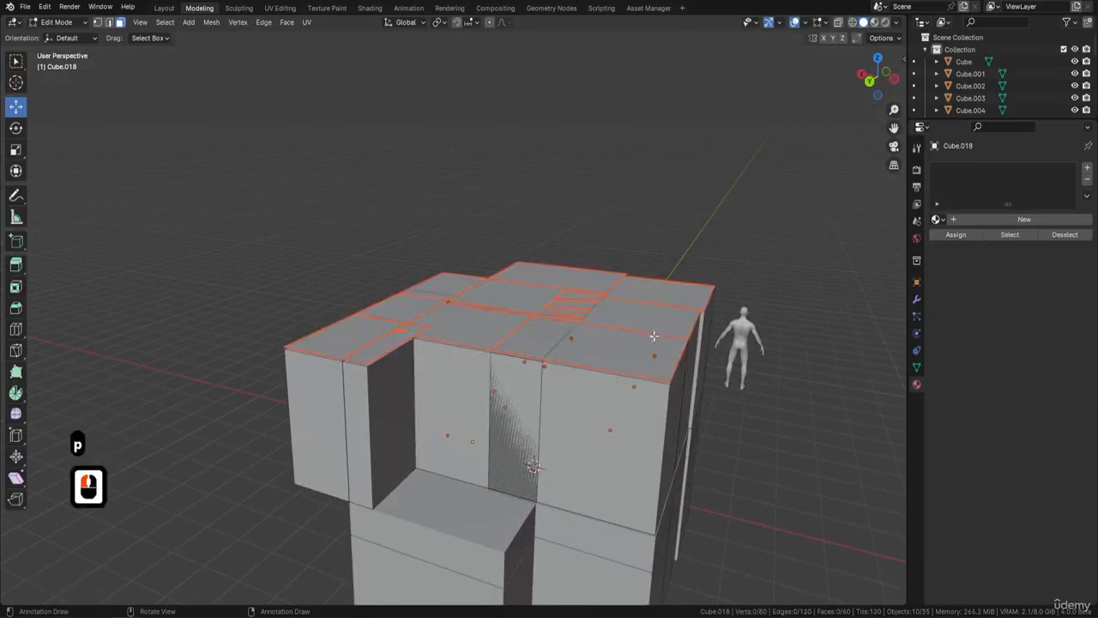
{"action": "key", "text": "Tab"}
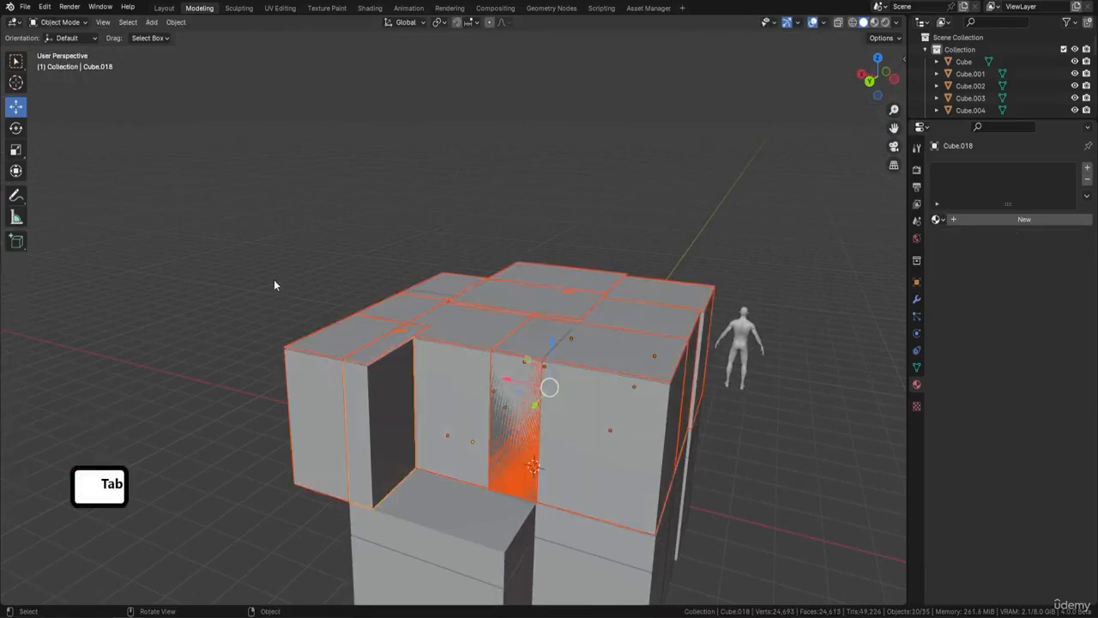
Select all ten separated roof faces on top of the upper storey
{"action": "left_click", "coordinate": [468, 339]}
{"action": "left_click", "coordinate": [355, 334], "text": "shift"}
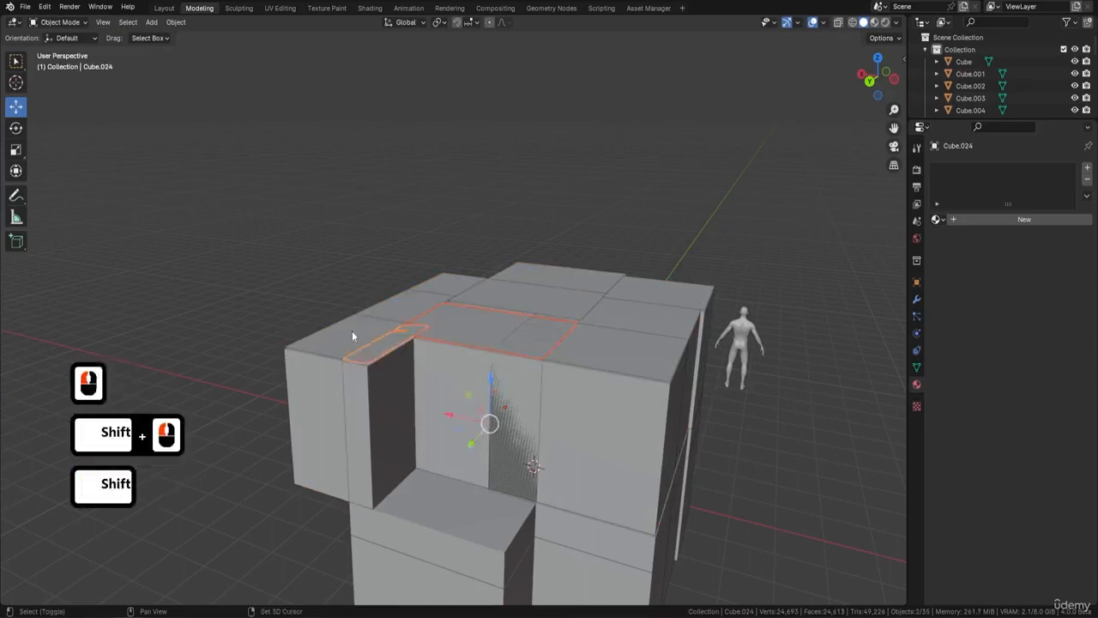
{"action": "left_click", "coordinate": [402, 304], "text": "shift"}
{"action": "left_click", "coordinate": [402, 300], "text": "shift"}
{"action": "left_click", "coordinate": [444, 284], "text": "shift"}
{"action": "left_click", "coordinate": [513, 285], "text": "shift"}
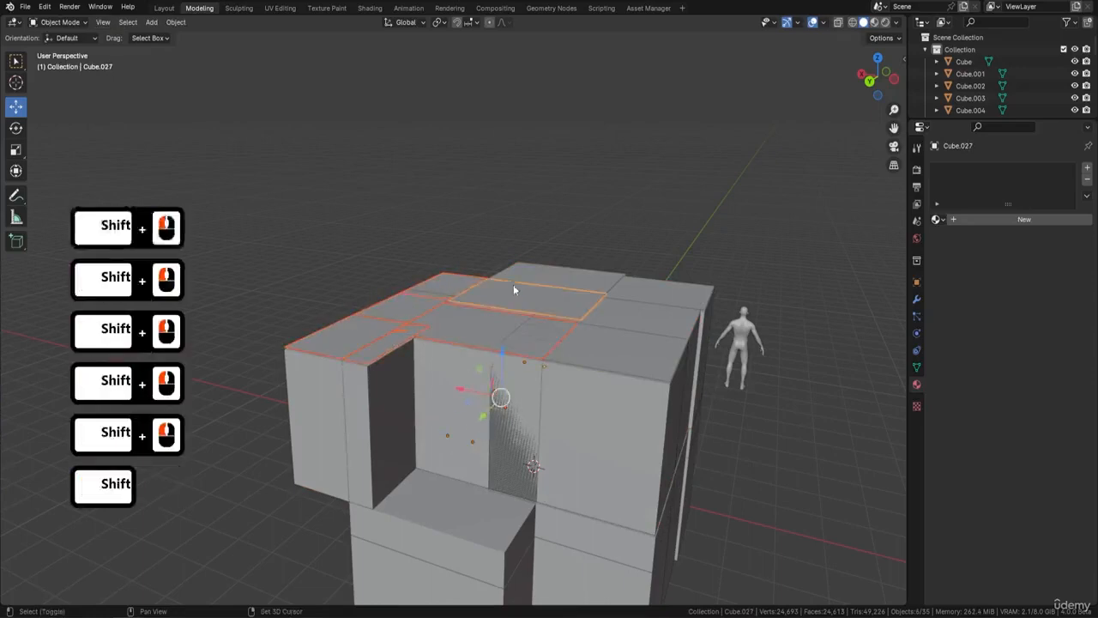
{"action": "left_click", "coordinate": [568, 269], "text": "shift"}
{"action": "middle_click_drag", "start_coordinate": [688, 277], "coordinate": [661, 300]}
{"action": "left_click", "coordinate": [592, 338], "text": "shift"}
{"action": "left_click", "coordinate": [583, 380], "text": "shift"}
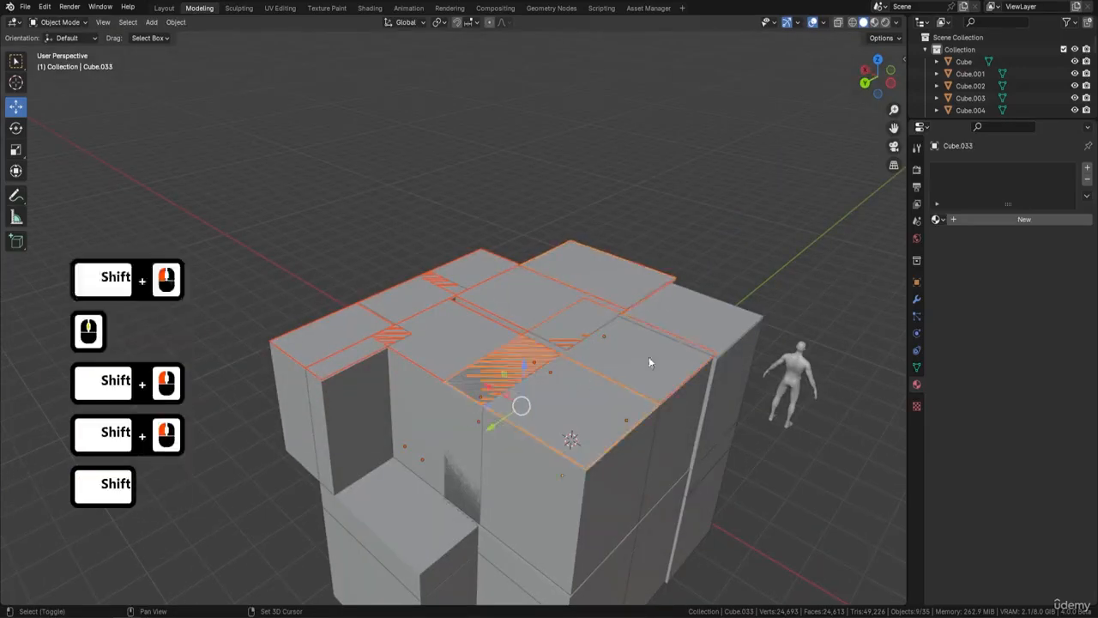
{"action": "left_click", "coordinate": [705, 329], "text": "shift"}
{"action": "middle_click_drag", "start_coordinate": [705, 333], "coordinate": [597, 351]}
Extrude all the roof faces upward by about one storey height to form a third storey, and return to Object Mode
{"action": "key", "text": "Tab"}
{"action": "key", "text": "a"}
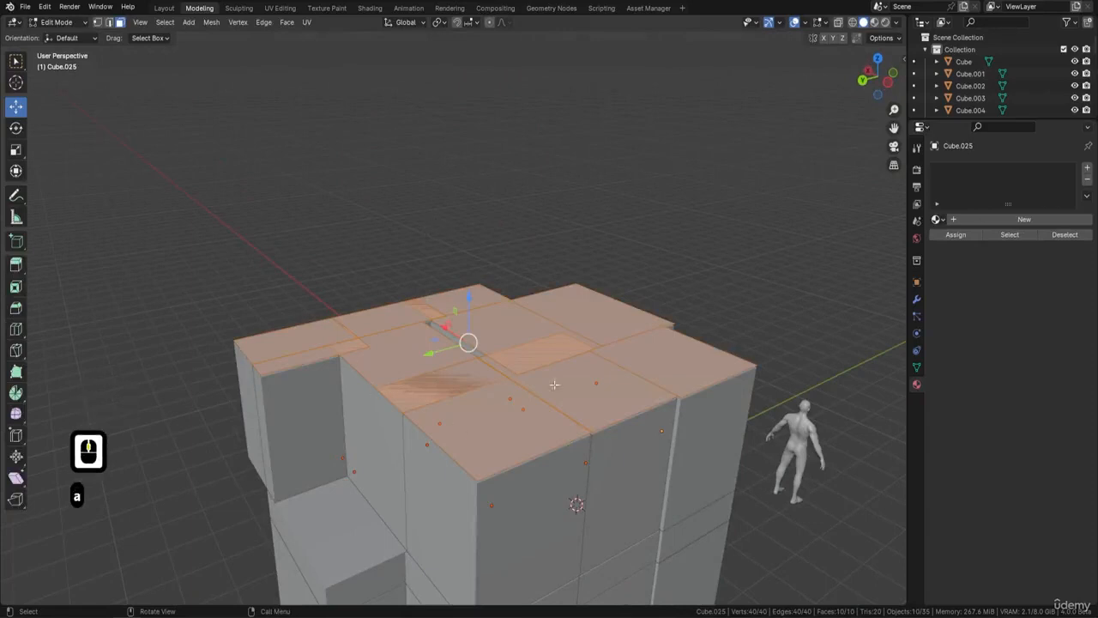
{"action": "middle_click_drag", "start_coordinate": [555, 375], "coordinate": [587, 364]}
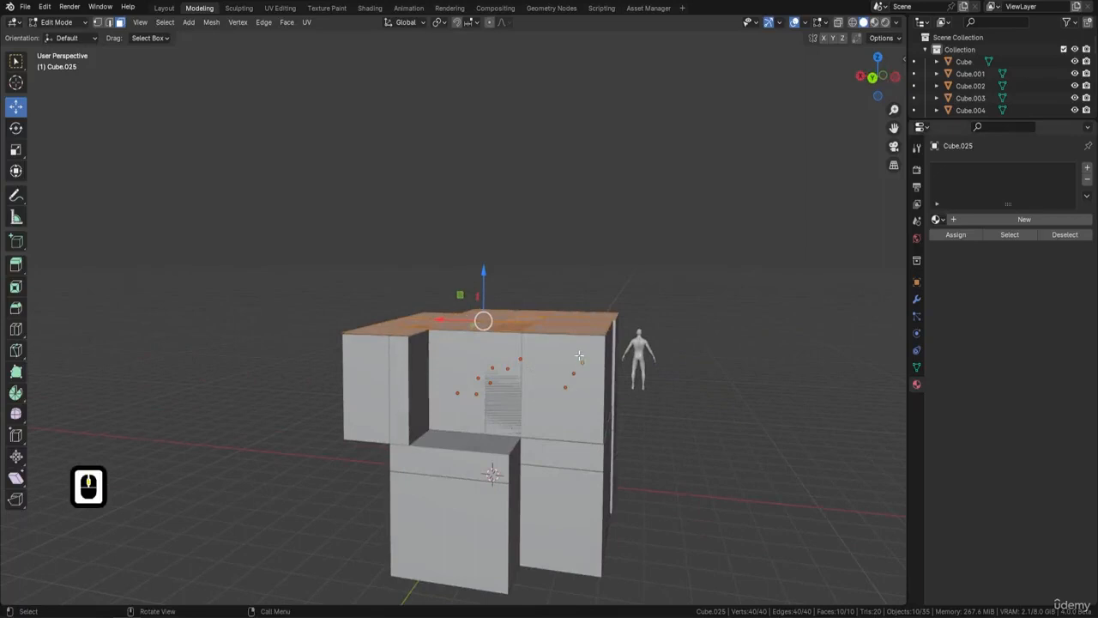
{"action": "key", "text": "e"}
{"action": "left_click", "coordinate": [608, 298]}
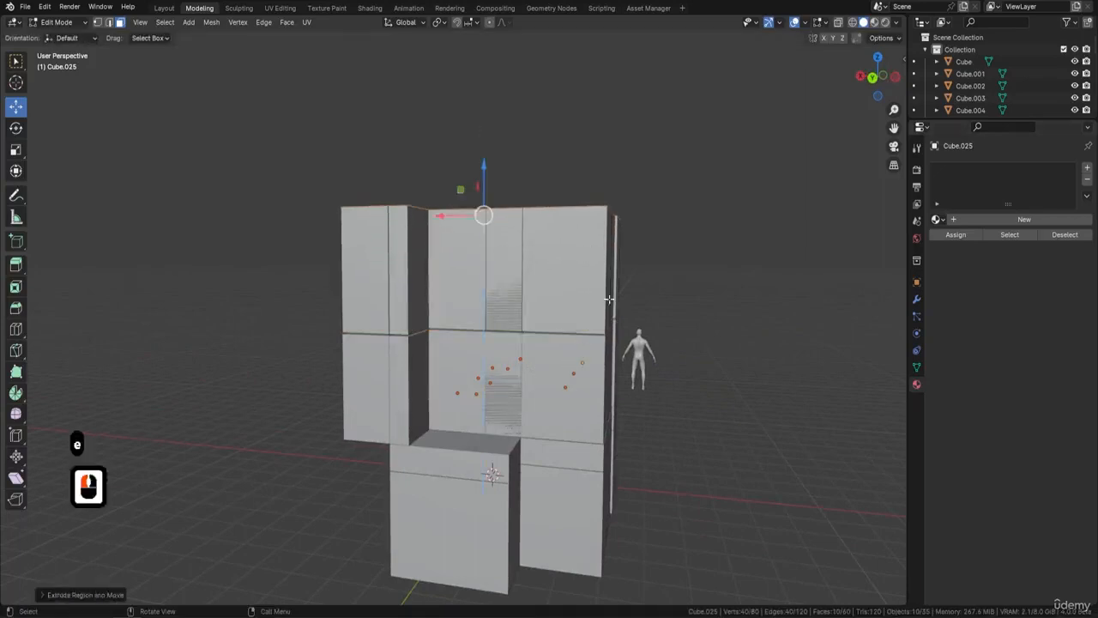
{"action": "key", "text": "Tab"}
Duplicate the second-storey corner block beside the opened end and move the copy up along Z into the third storey
{"action": "left_click", "coordinate": [563, 382]}
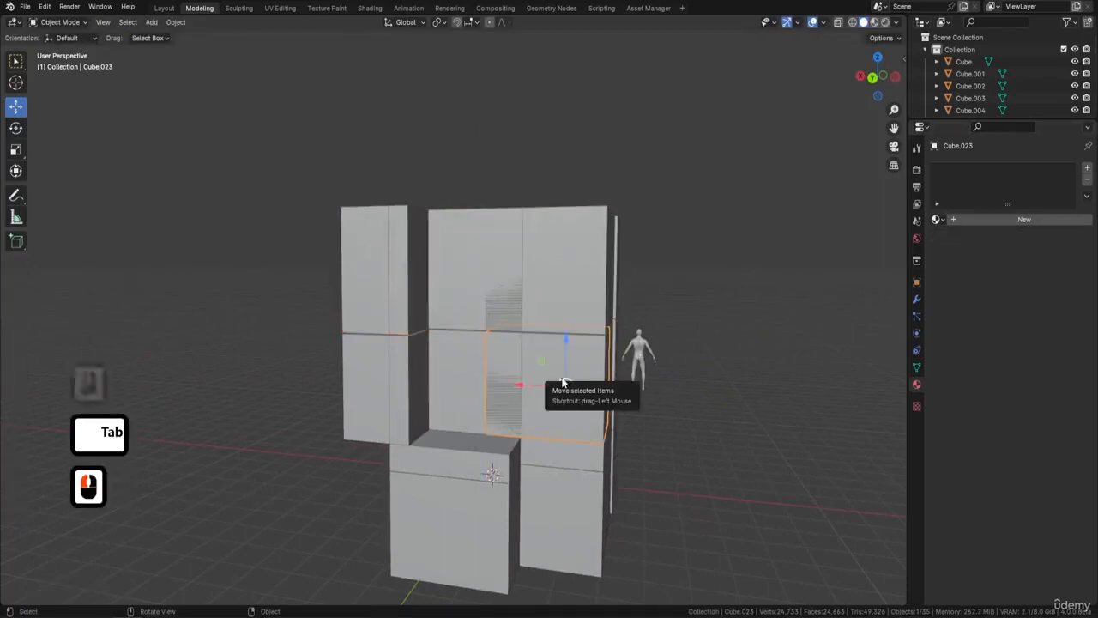
{"action": "key", "text": "shift"}
{"action": "key", "text": "shift+d"}
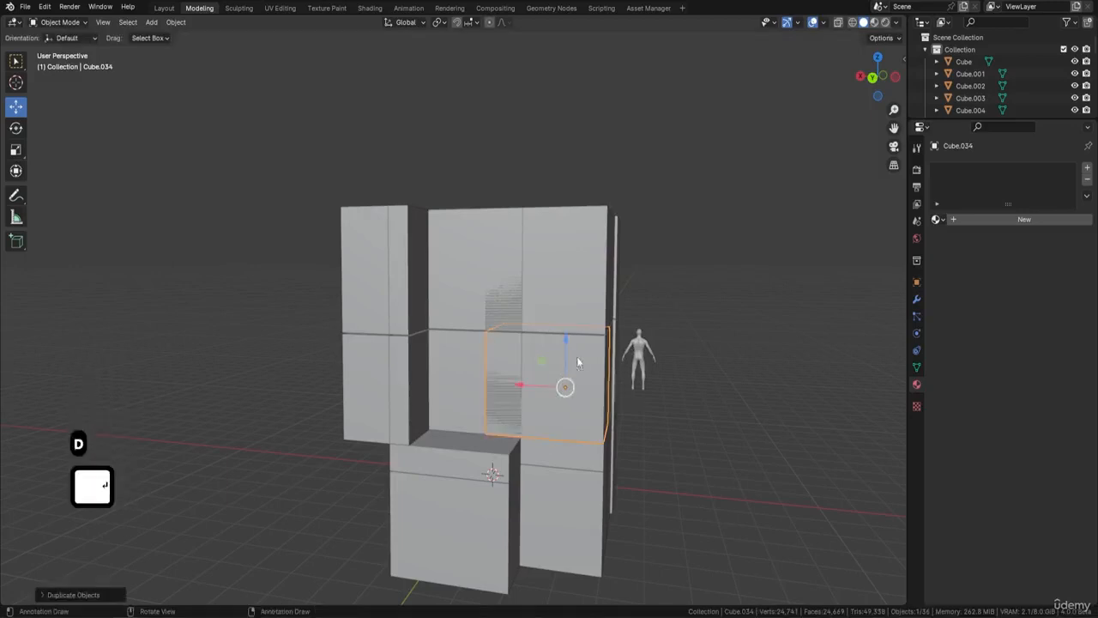
{"action": "key", "text": "z"}
{"action": "left_click", "coordinate": [573, 239]}
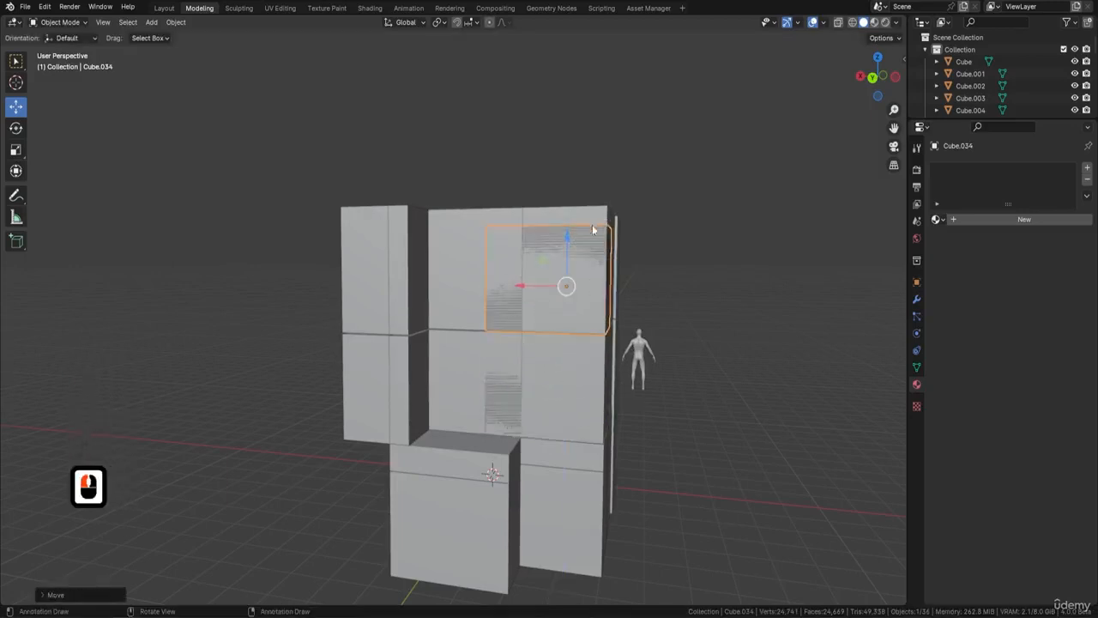
{"action": "mouse_move", "coordinate": [573, 240]}
{"action": "middle_mouse_down"}
{"action": "mouse_move", "coordinate": [571, 266]}
{"action": "mouse_move", "coordinate": [571, 256]}
{"action": "middle_mouse_up"}
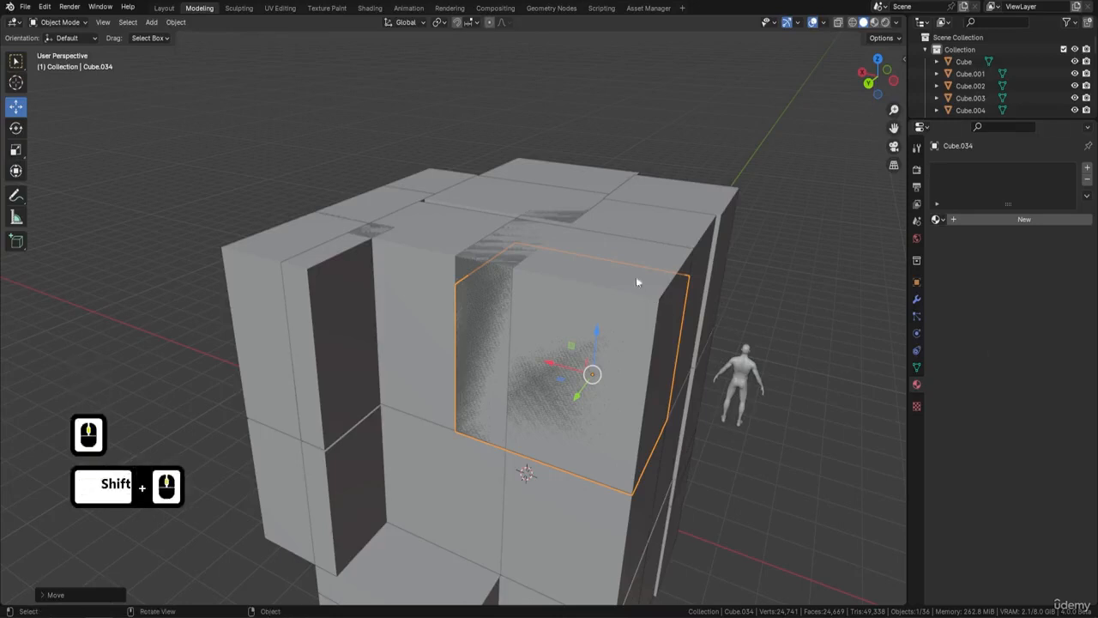
Select the ten third-storey blocks, lower their top faces slightly along Z in Edit Mode, and return to Object Mode
{"action": "left_click", "coordinate": [613, 246]}
{"action": "middle_click_drag", "start_coordinate": [779, 221], "coordinate": [693, 256]}
{"action": "left_click", "coordinate": [693, 255], "text": "shift"}
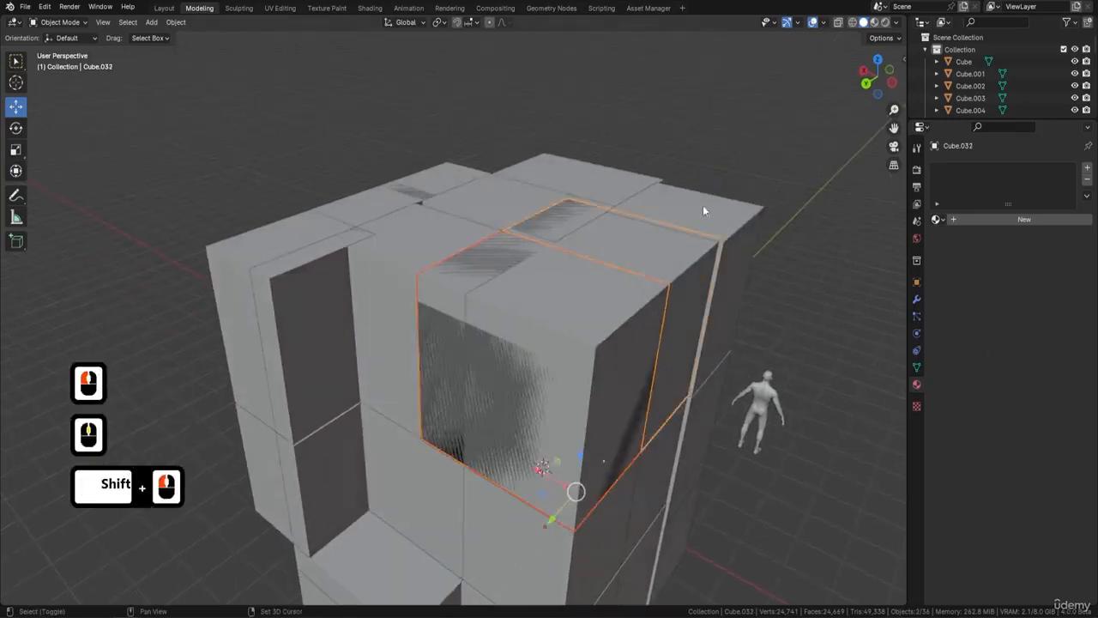
{"action": "left_click", "coordinate": [702, 204], "text": "shift"}
{"action": "left_click", "coordinate": [603, 181], "text": "shift"}
{"action": "left_click", "coordinate": [503, 191], "text": "shift"}
{"action": "left_click", "coordinate": [432, 227], "text": "shift"}
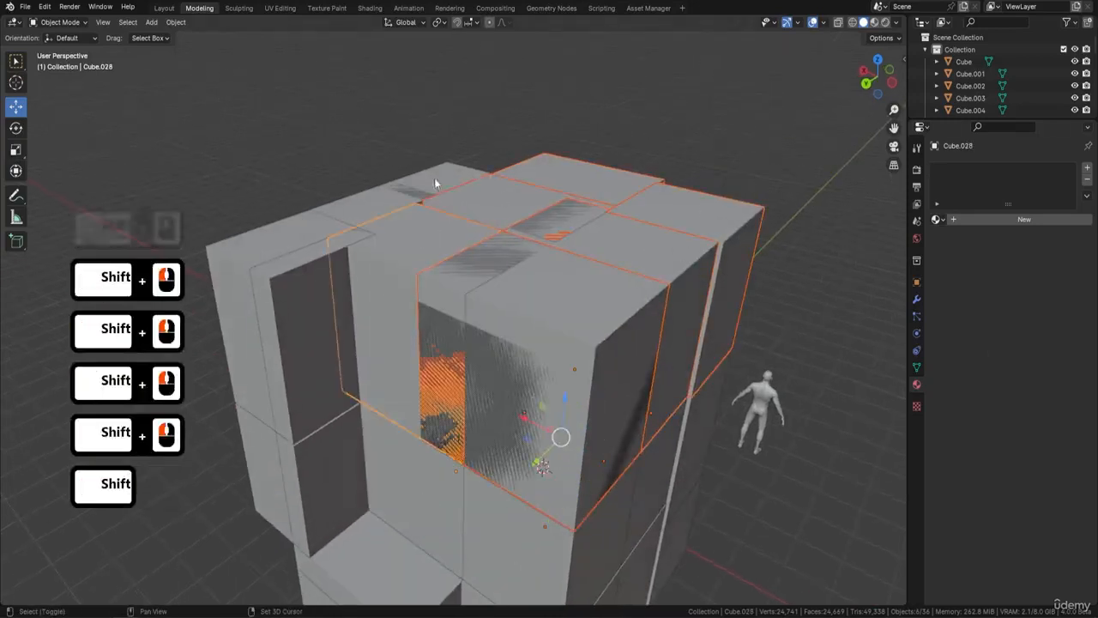
{"action": "left_click", "coordinate": [434, 178], "text": "shift"}
{"action": "left_click", "coordinate": [373, 205], "text": "shift"}
{"action": "left_click", "coordinate": [309, 232], "text": "shift"}
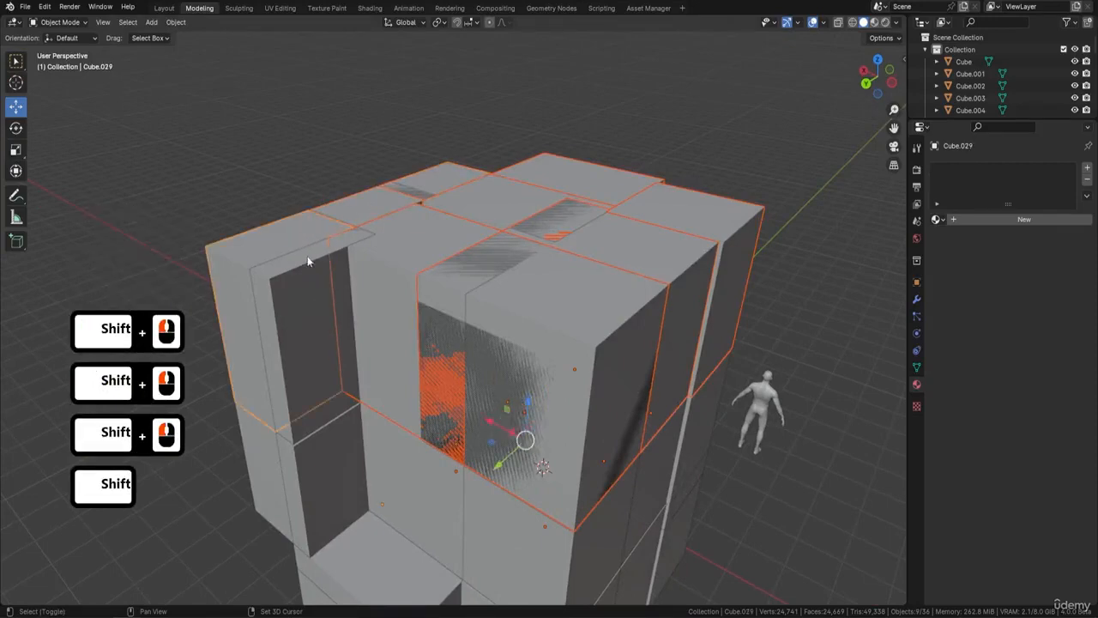
{"action": "left_click", "coordinate": [308, 257], "text": "shift"}
{"action": "key", "text": "Tab"}
{"action": "middle_click_drag", "start_coordinate": [549, 257], "coordinate": [553, 144]}
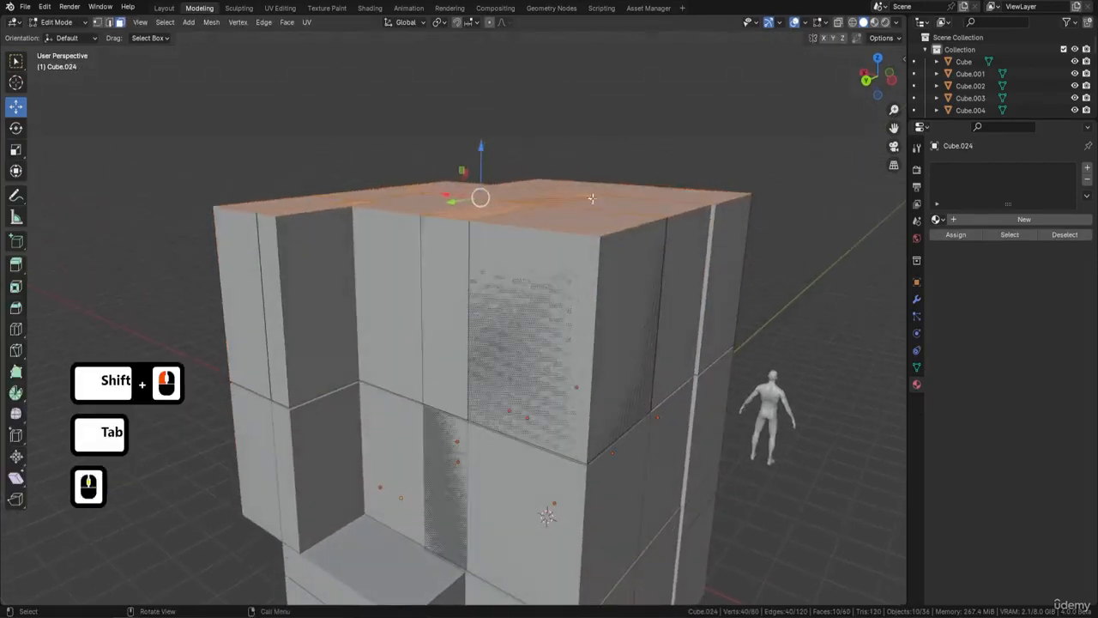
{"action": "left_click_drag", "start_coordinate": [491, 145], "coordinate": [500, 171]}
{"action": "key", "text": "Tab"}
Pull the overlapping third-storey corner block beside the opened end away from the building and delete it
{"action": "left_click", "coordinate": [582, 346]}
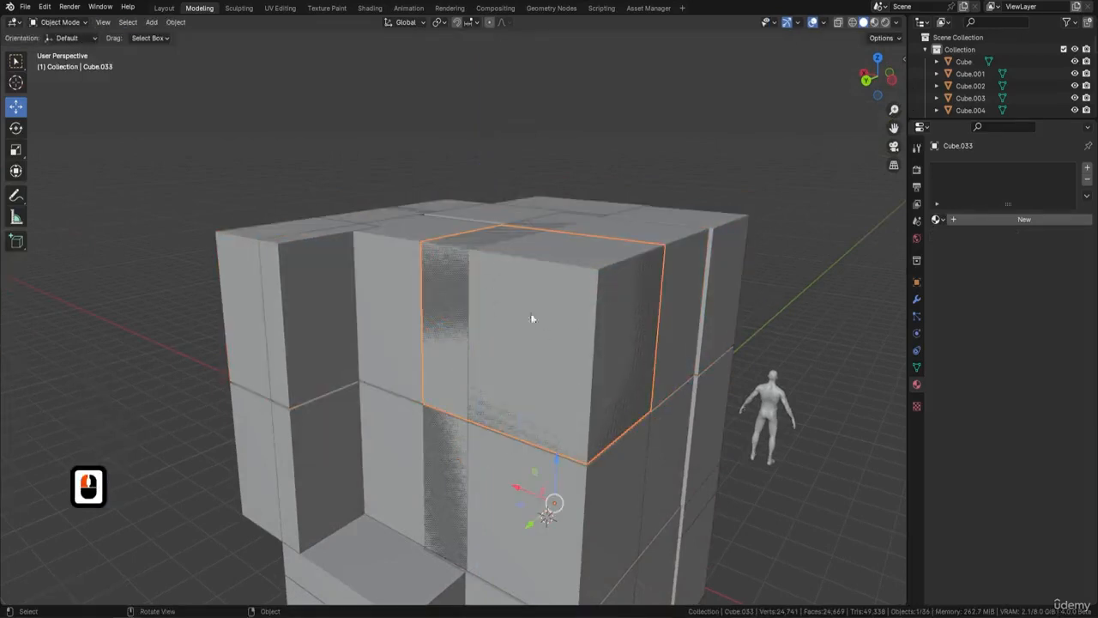
{"action": "key", "text": "g"}
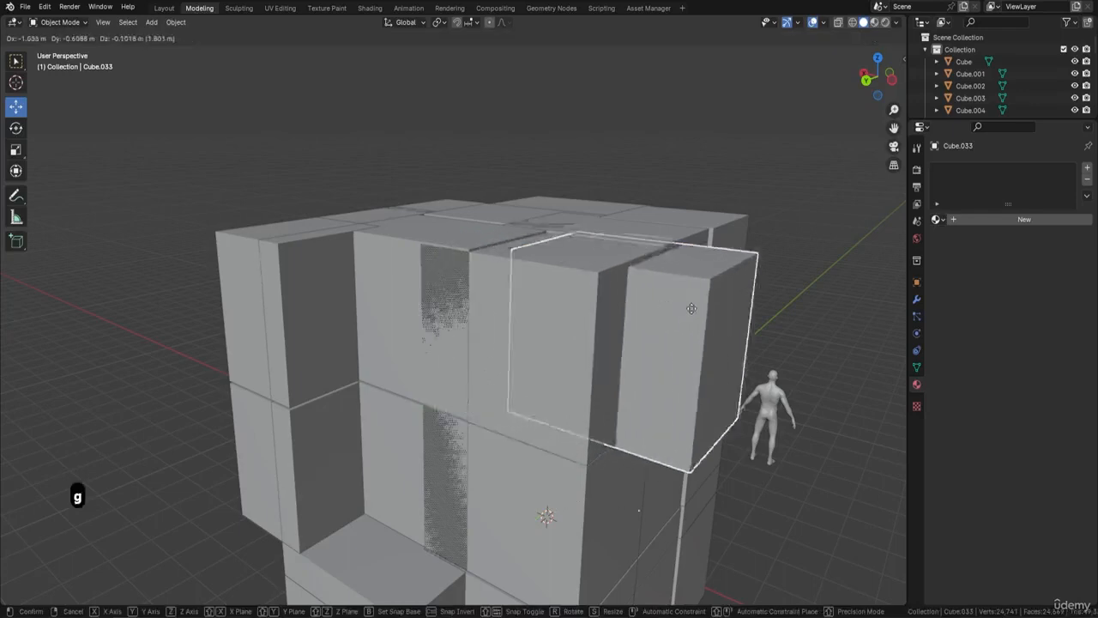
{"action": "left_click", "coordinate": [759, 159]}
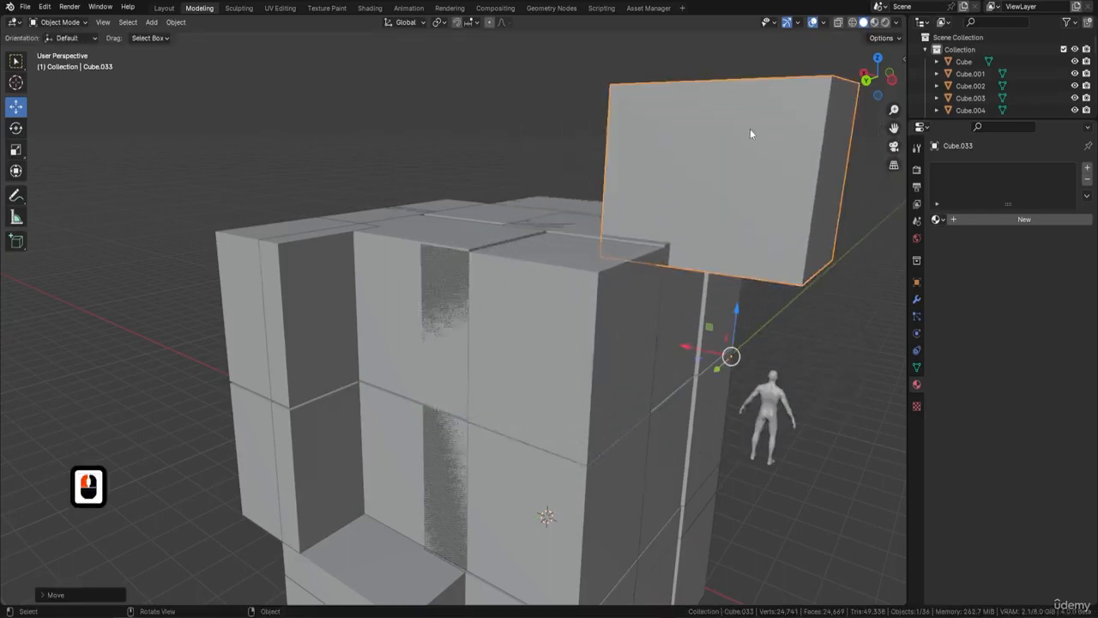
{"action": "key", "text": "Delete"}
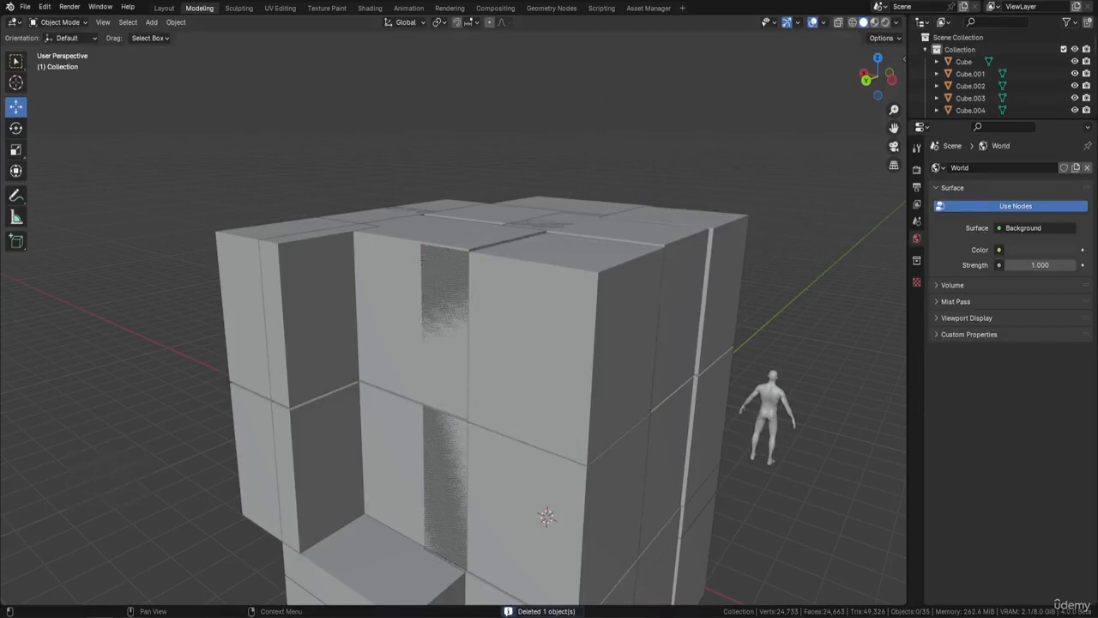
Apply all transforms to the second-storey block on the far end wall and set its origin to its geometry
{"action": "middle_click_drag", "start_coordinate": [569, 325], "coordinate": [379, 442]}
{"action": "middle_click_drag", "start_coordinate": [379, 441], "coordinate": [456, 389], "text": "shift"}
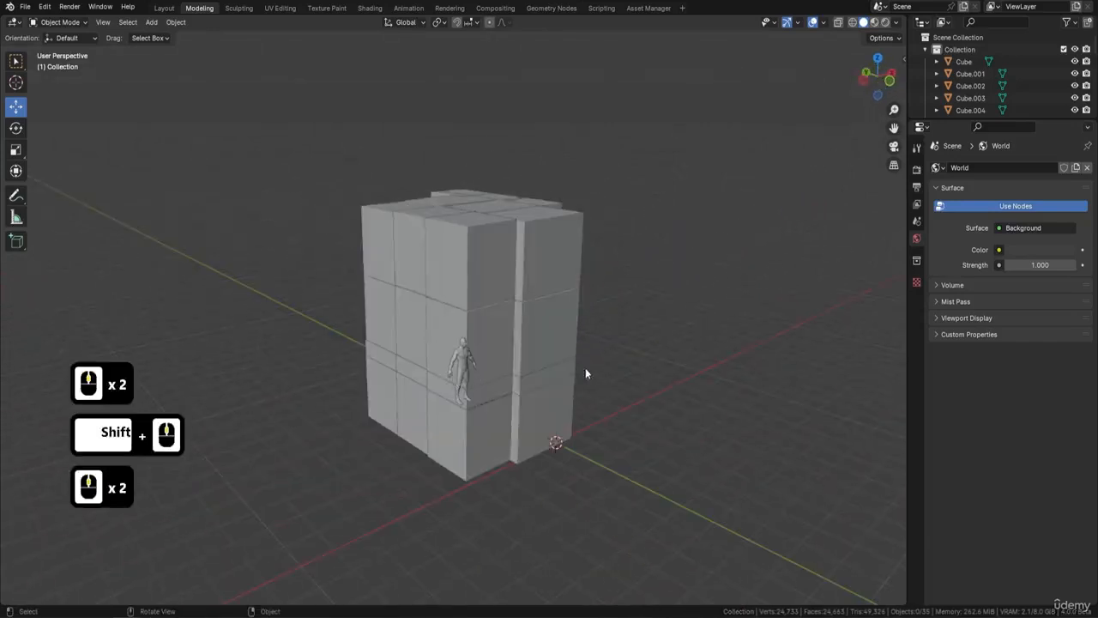
{"action": "scroll", "coordinate": [585, 373], "scroll_direction": "up", "scroll_amount": 2}
{"action": "middle_click_drag", "start_coordinate": [601, 308], "coordinate": [649, 273]}
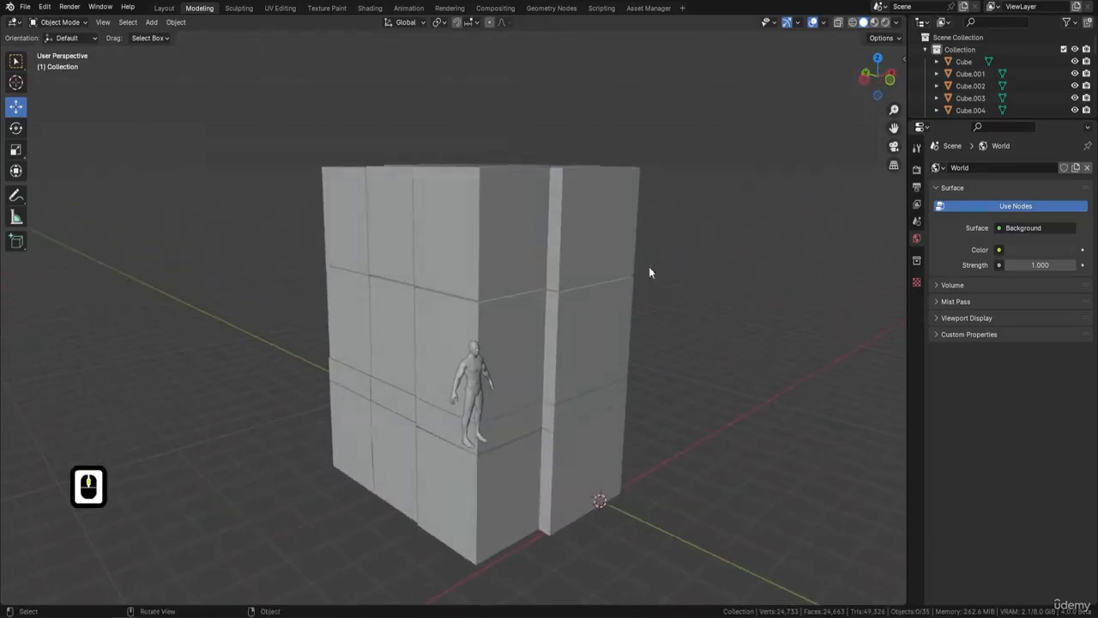
{"action": "middle_click_drag", "start_coordinate": [626, 323], "coordinate": [591, 314]}
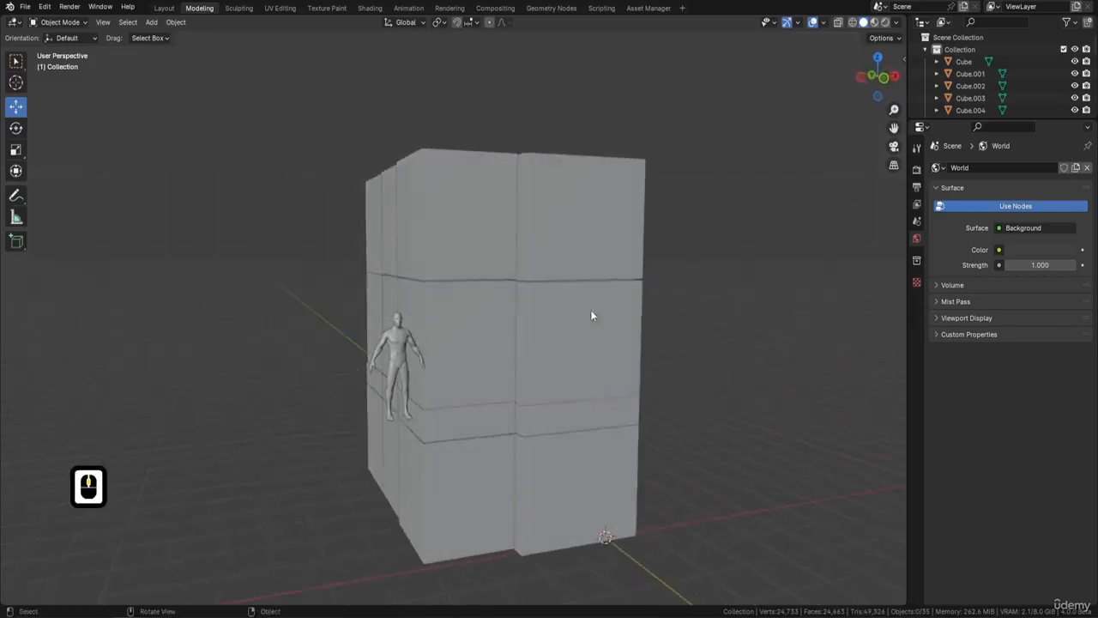
{"action": "middle_click_drag", "start_coordinate": [625, 354], "coordinate": [608, 339], "text": "shift"}
{"action": "left_click", "coordinate": [547, 334]}
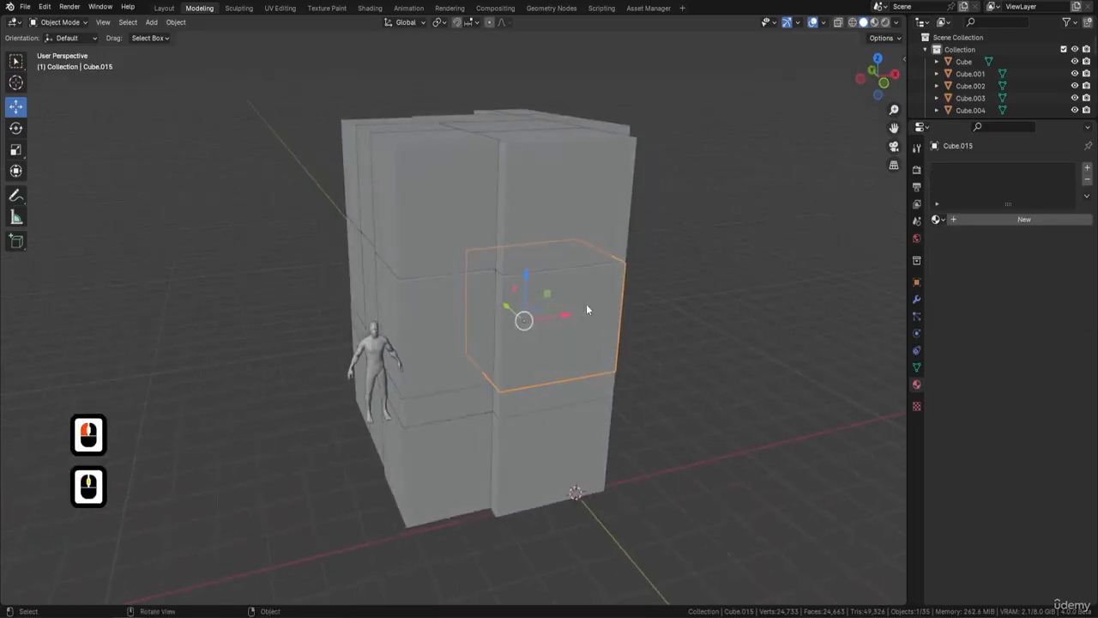
{"action": "key", "text": "ctrl+a"}
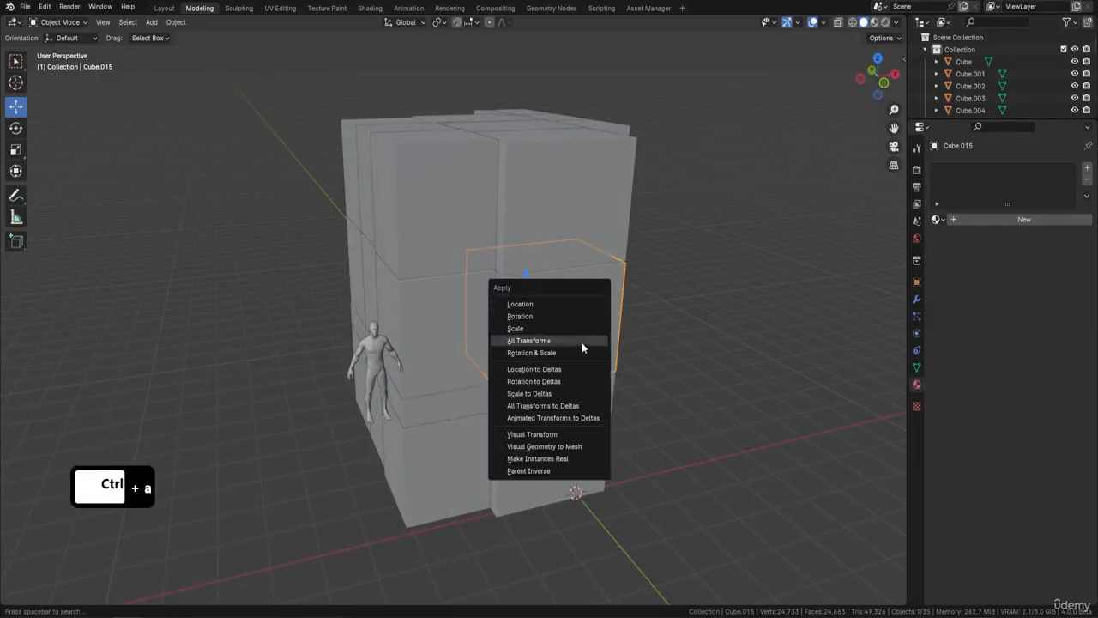
{"action": "left_click", "coordinate": [581, 347]}
{"action": "right_click", "coordinate": [676, 314]}
{"action": "mouse_move", "coordinate": [657, 367]}
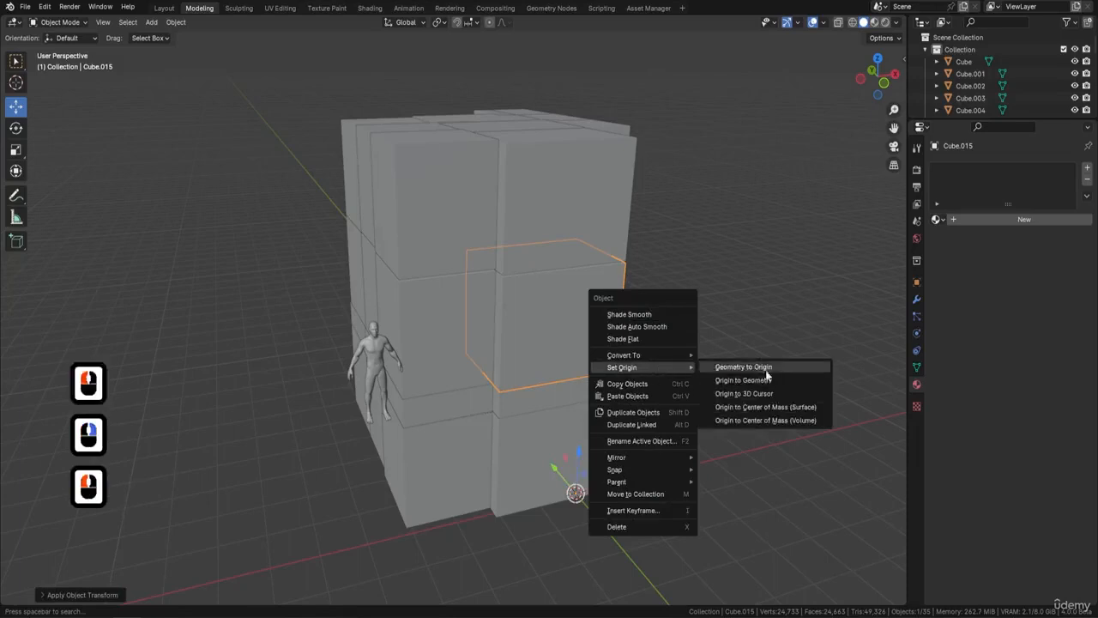
{"action": "left_click", "coordinate": [766, 380]}
{"action": "left_click", "coordinate": [916, 384]}
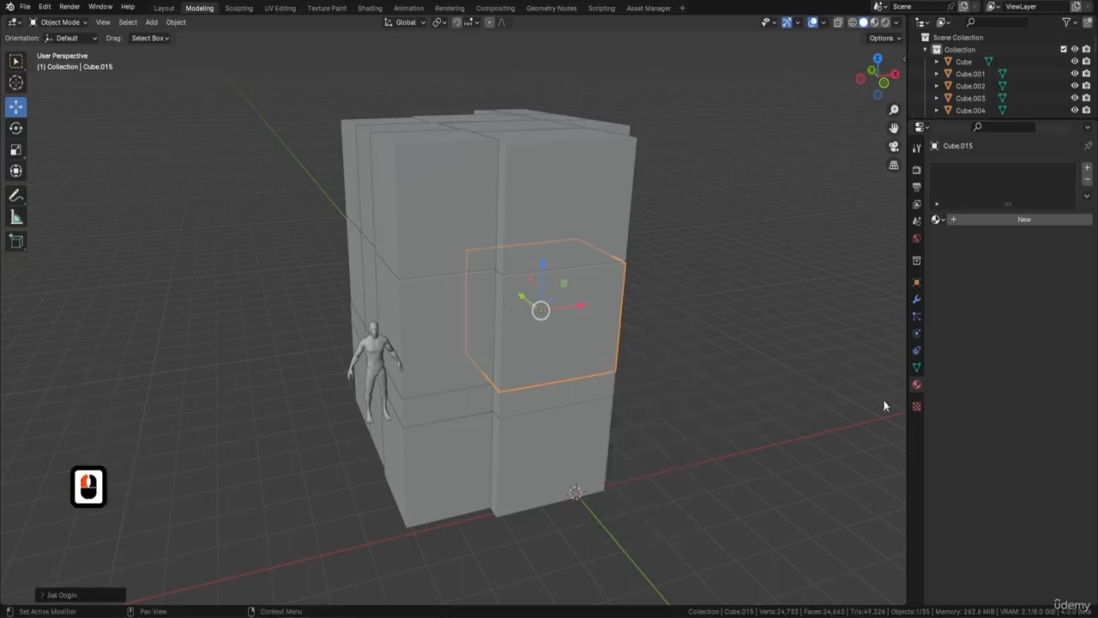
Snap the 3D cursor to the origin of the selected second-storey block
{"action": "middle_click_drag", "start_coordinate": [623, 306], "coordinate": [605, 300]}
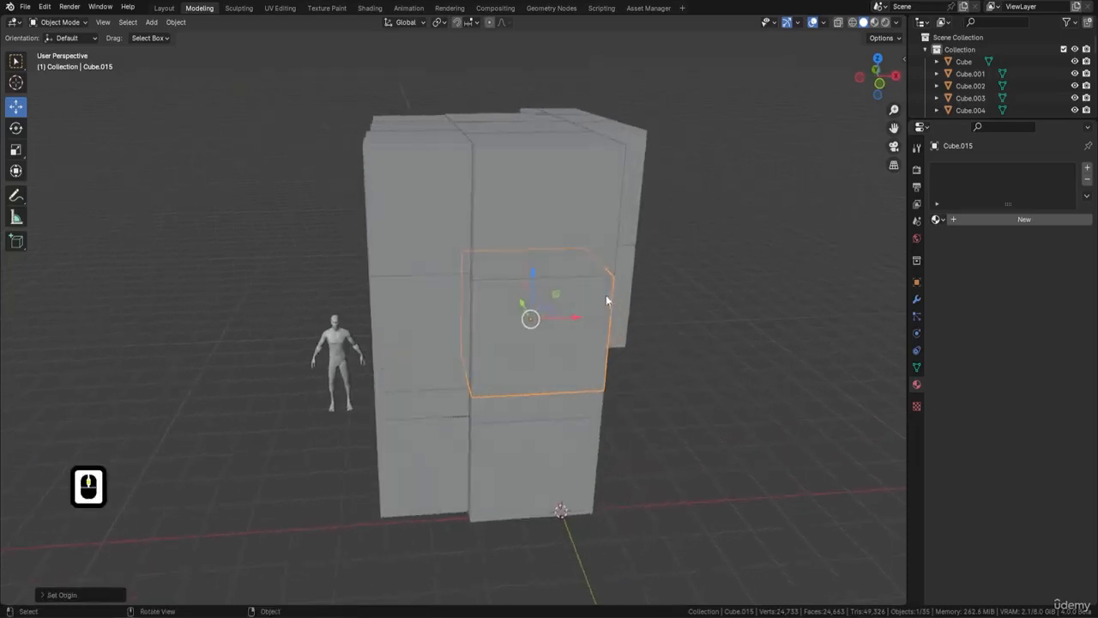
{"action": "key", "text": "shift+a"}
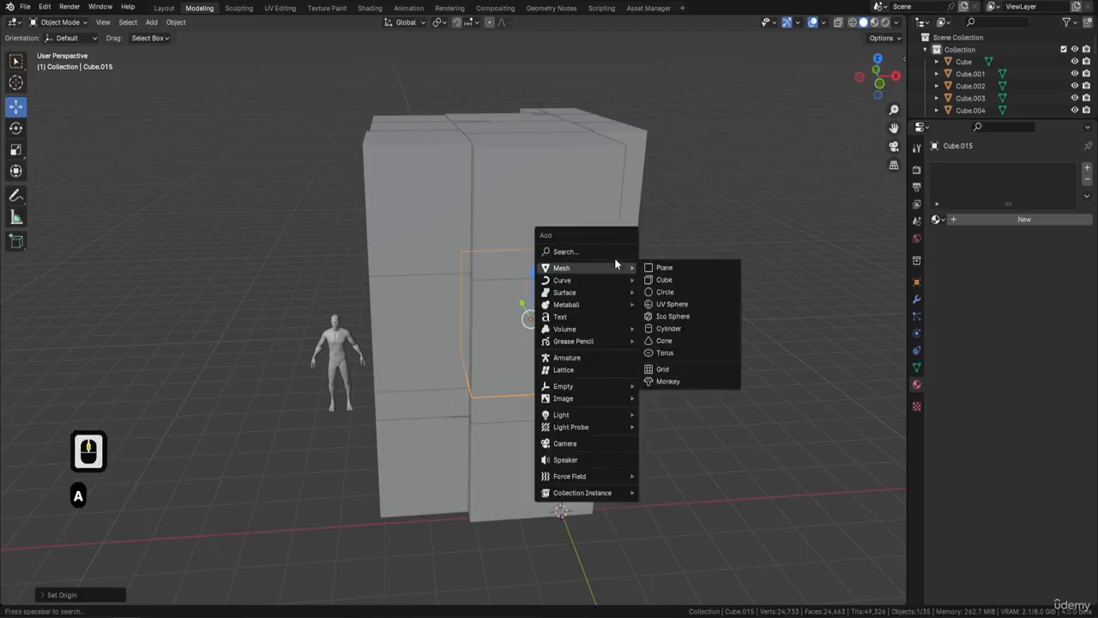
{"action": "scroll", "coordinate": [454, 392], "scroll_direction": "down", "scroll_amount": 2}
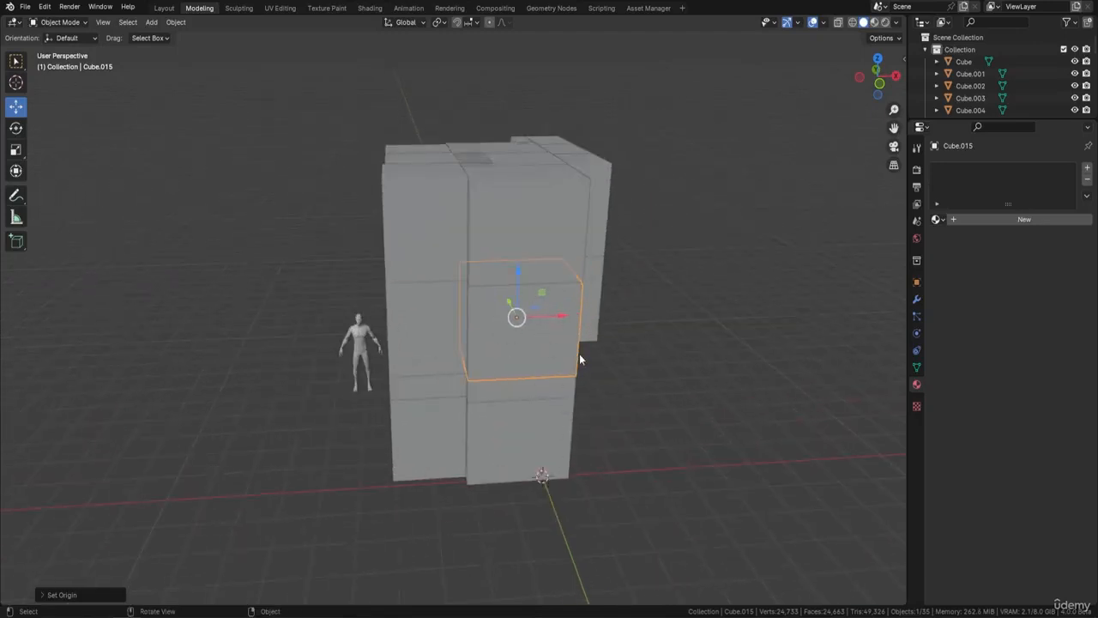
{"action": "key", "text": "shift+s"}
{"action": "left_click", "coordinate": [592, 422]}
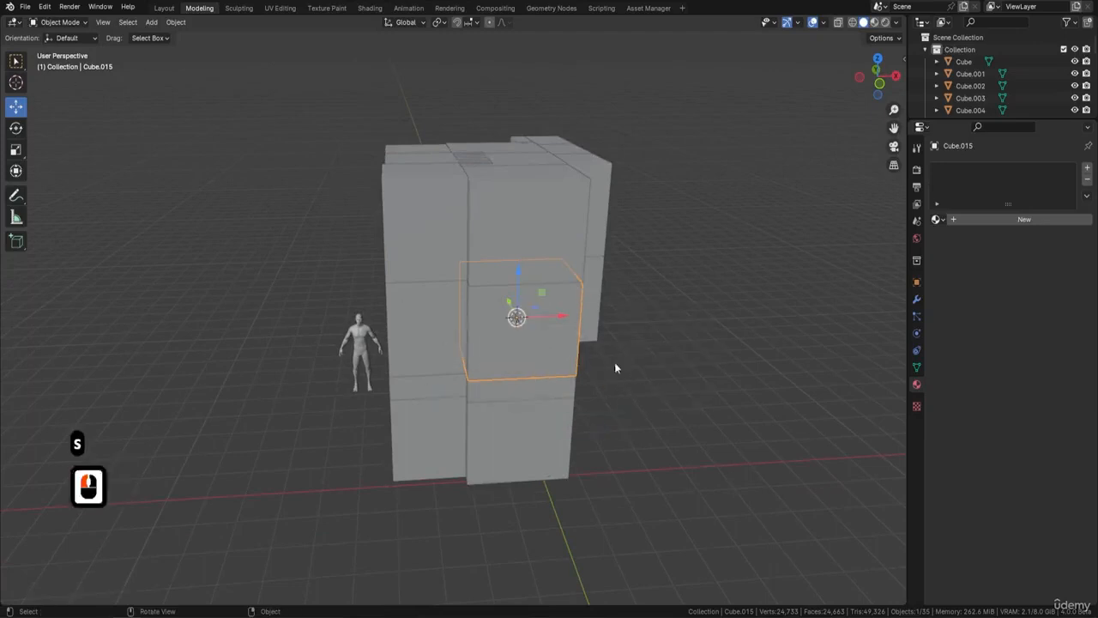
Add a cube at the 3D cursor and move it outward along Y until it projects from the end wall
{"action": "key", "text": "shift+a"}
{"action": "mouse_move", "coordinate": [615, 321]}
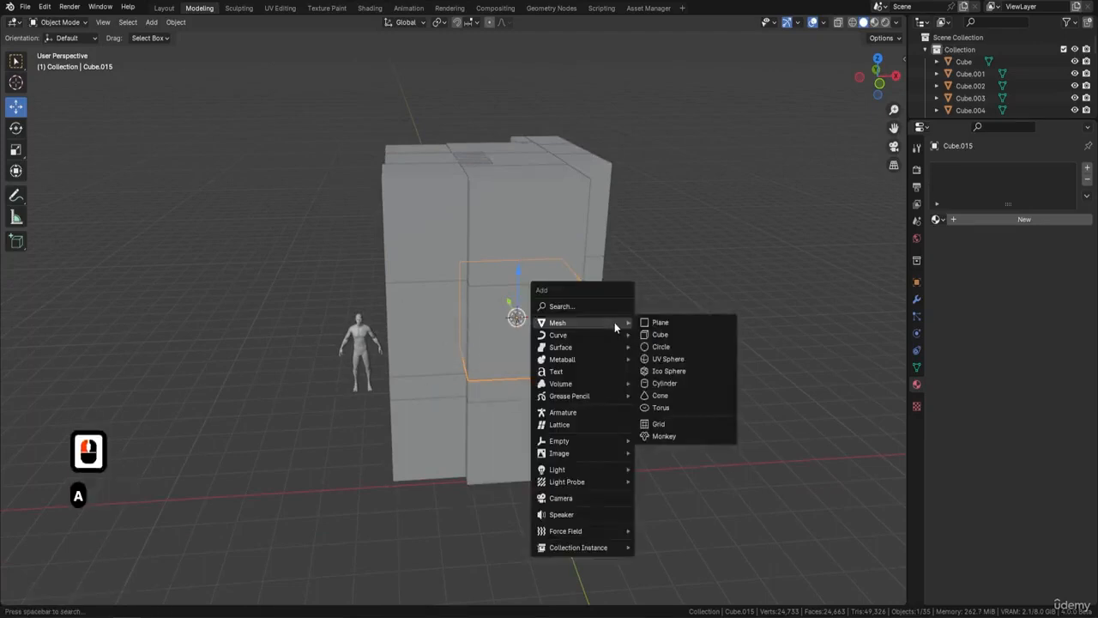
{"action": "left_click", "coordinate": [679, 333]}
{"action": "middle_click_drag", "start_coordinate": [576, 339], "coordinate": [627, 352]}
{"action": "left_click_drag", "start_coordinate": [497, 288], "coordinate": [519, 299]}
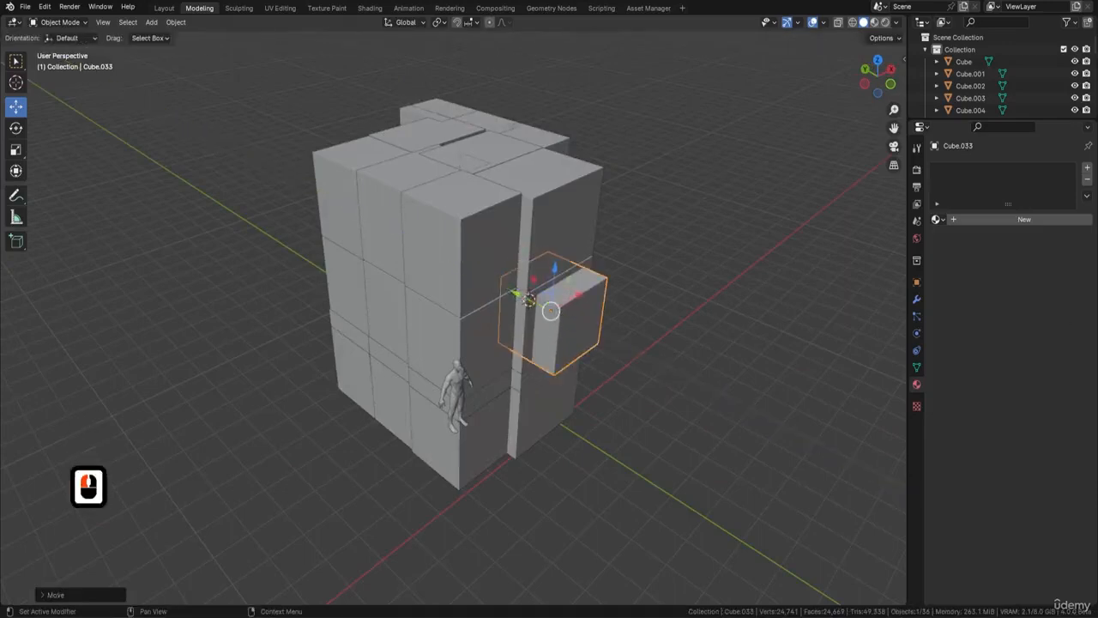
Narrow the projecting cube along X to about 0.85 of its width
{"action": "middle_click_drag", "start_coordinate": [606, 338], "coordinate": [532, 303]}
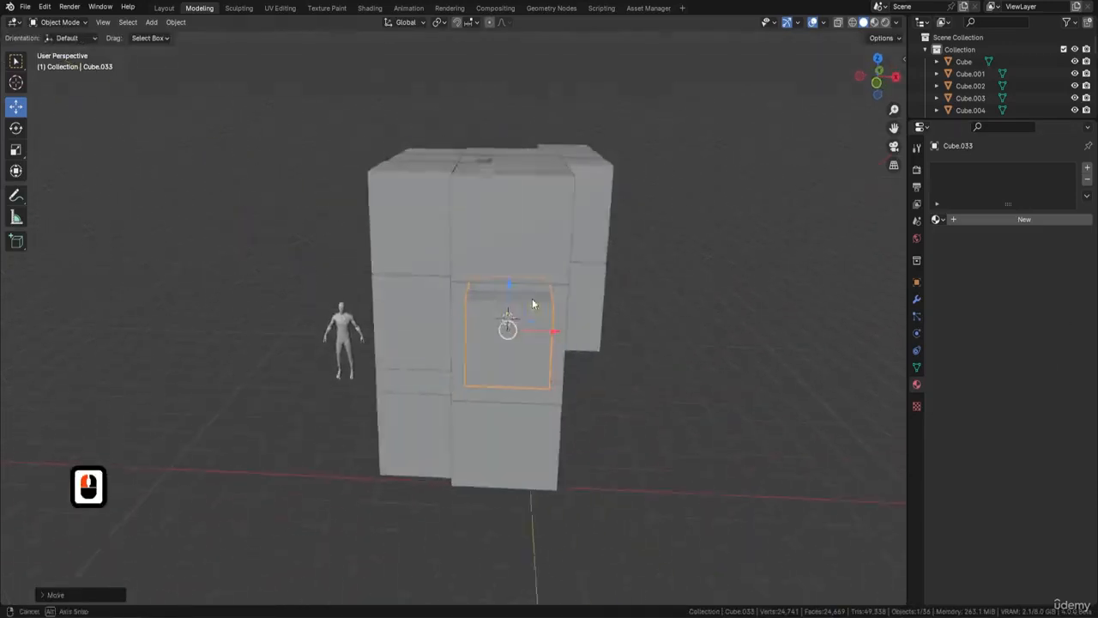
{"action": "scroll", "coordinate": [601, 338], "scroll_direction": "up", "scroll_amount": 2}
{"action": "middle_click_drag", "start_coordinate": [734, 313], "coordinate": [556, 267], "text": "shift"}
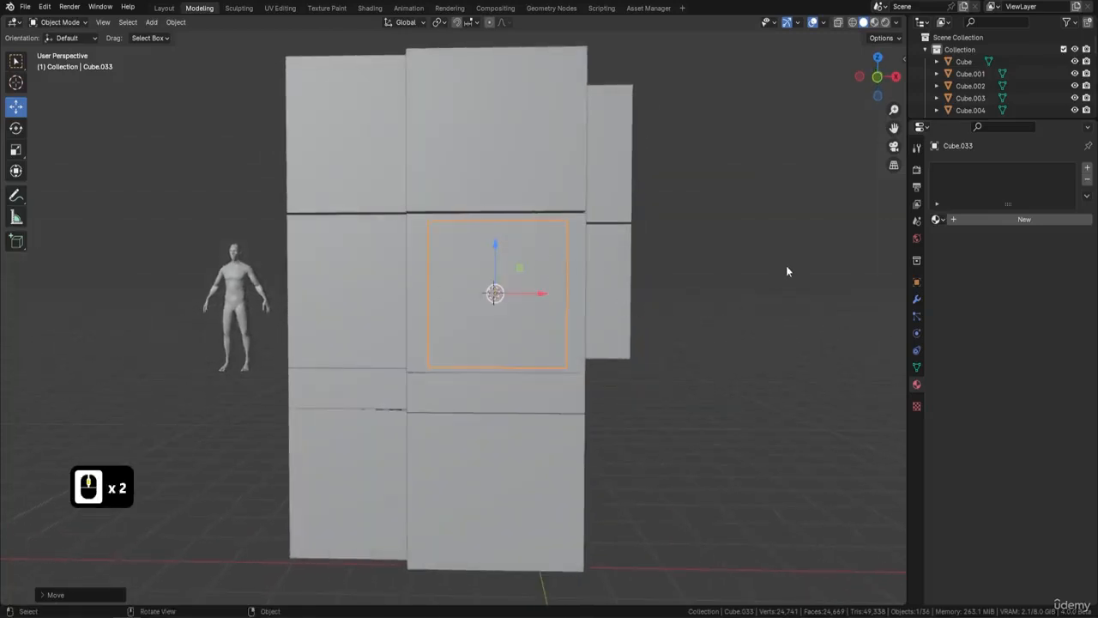
{"action": "key", "text": "s"}
{"action": "key", "text": "y"}
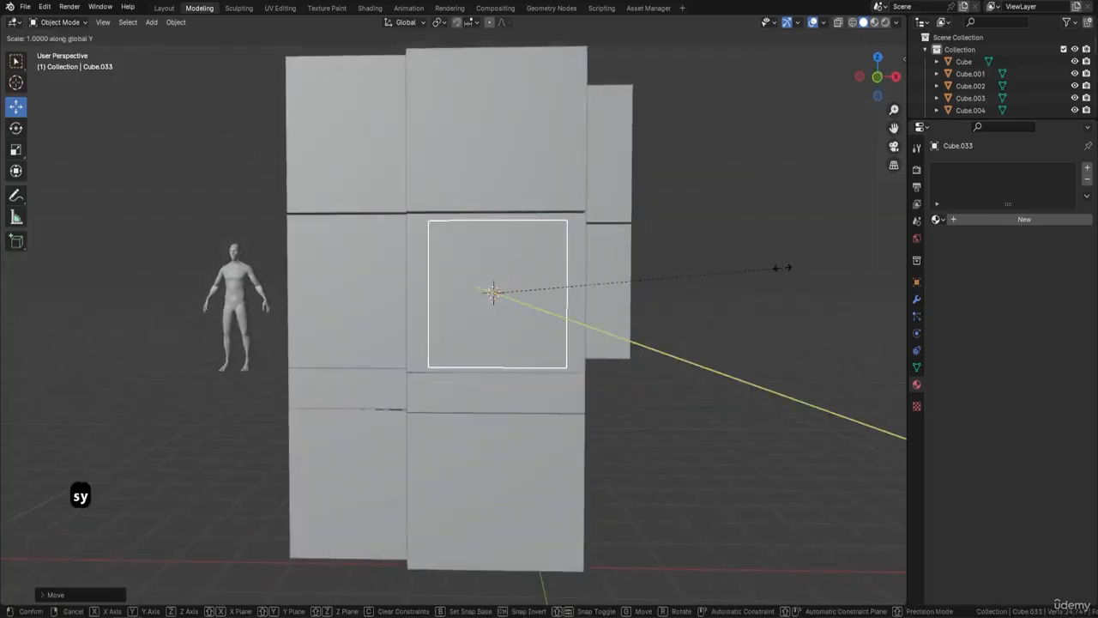
{"action": "key", "text": "x"}
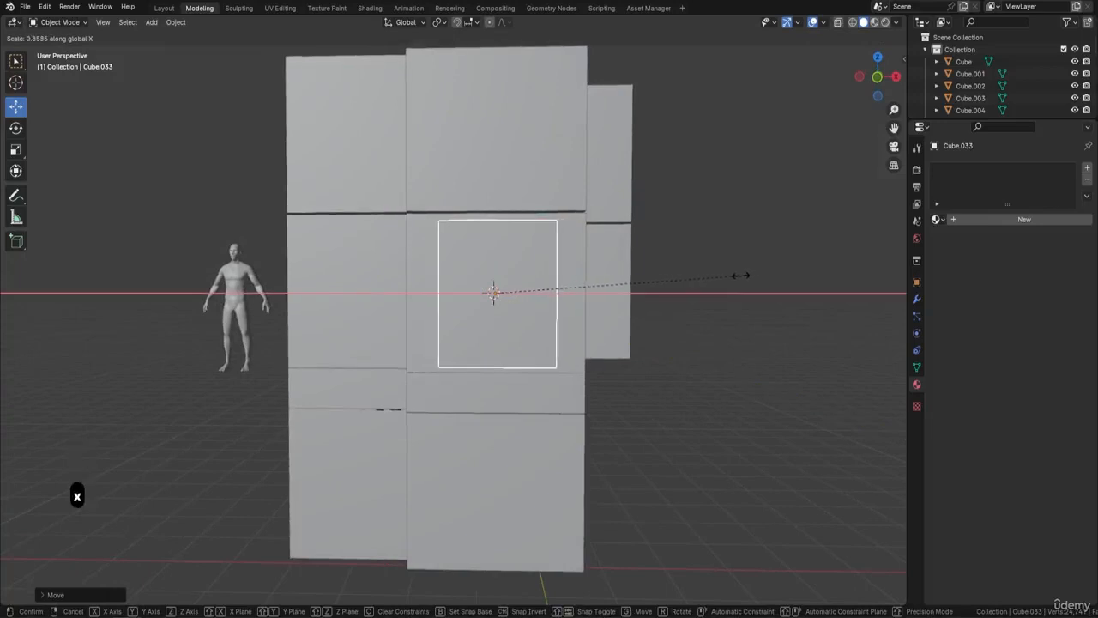
{"action": "left_click", "coordinate": [738, 276]}
{"action": "middle_click_drag", "start_coordinate": [771, 283], "coordinate": [745, 325]}
{"action": "scroll", "coordinate": [652, 303], "scroll_direction": "down", "scroll_amount": 2}
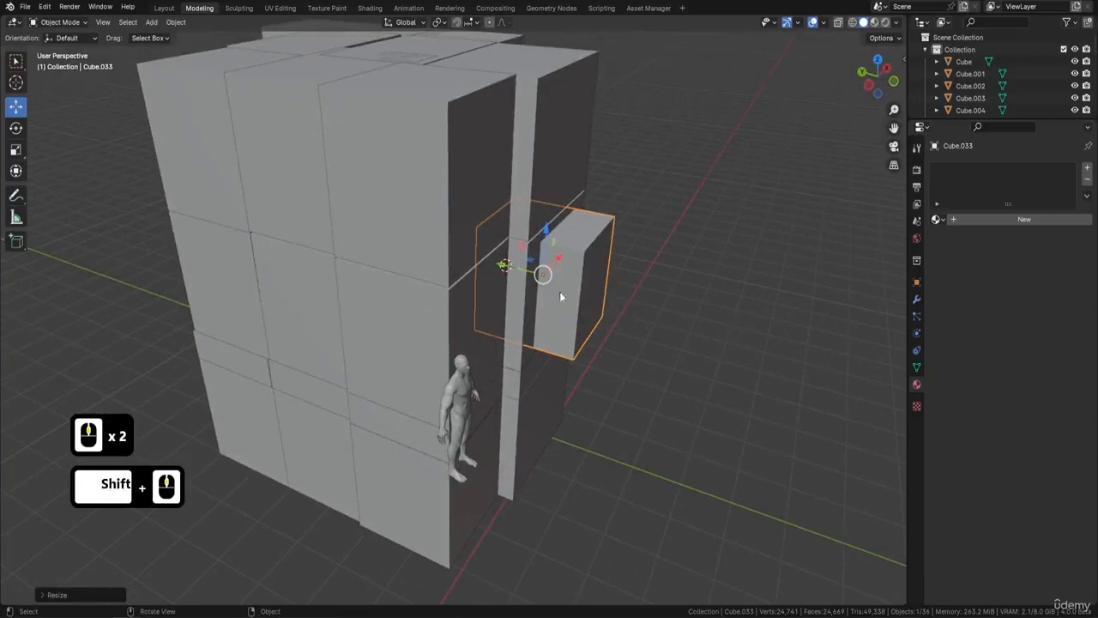
Make the cube shallower by scaling it along Y and move it further outward from the end wall
{"action": "left_click_drag", "start_coordinate": [502, 273], "coordinate": [584, 297]}
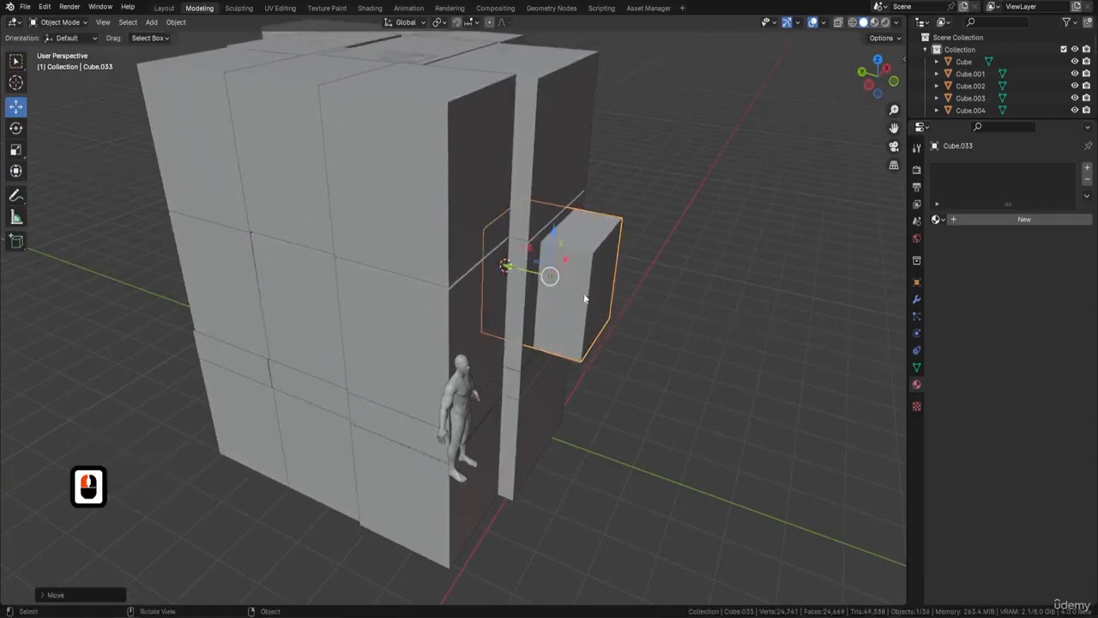
{"action": "middle_click_drag", "start_coordinate": [705, 314], "coordinate": [528, 320]}
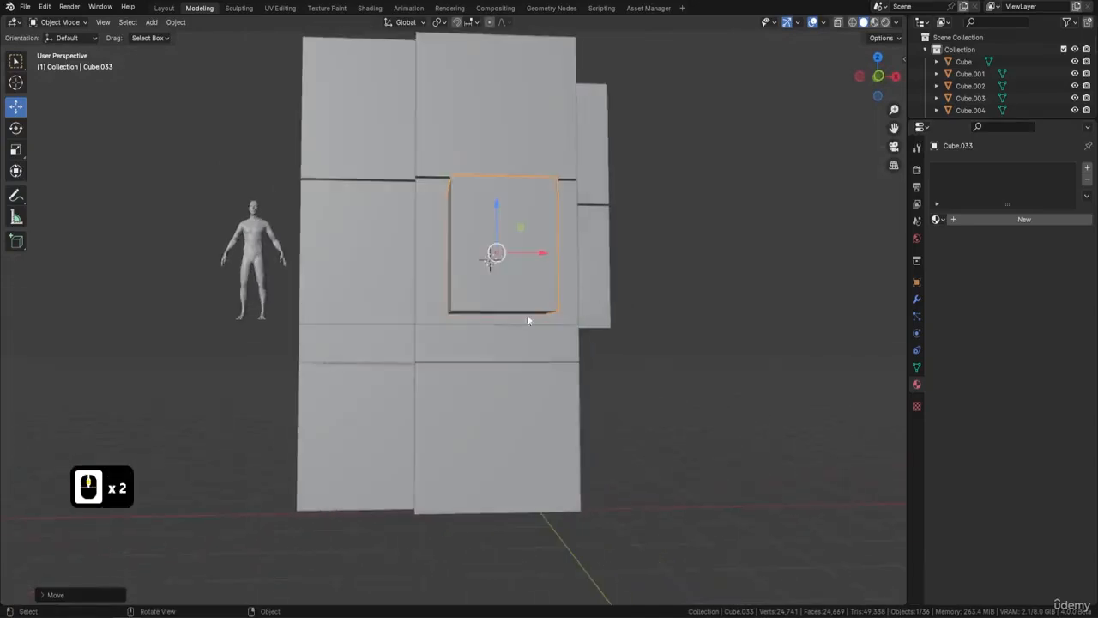
{"action": "middle_click_drag", "start_coordinate": [491, 234], "coordinate": [550, 273]}
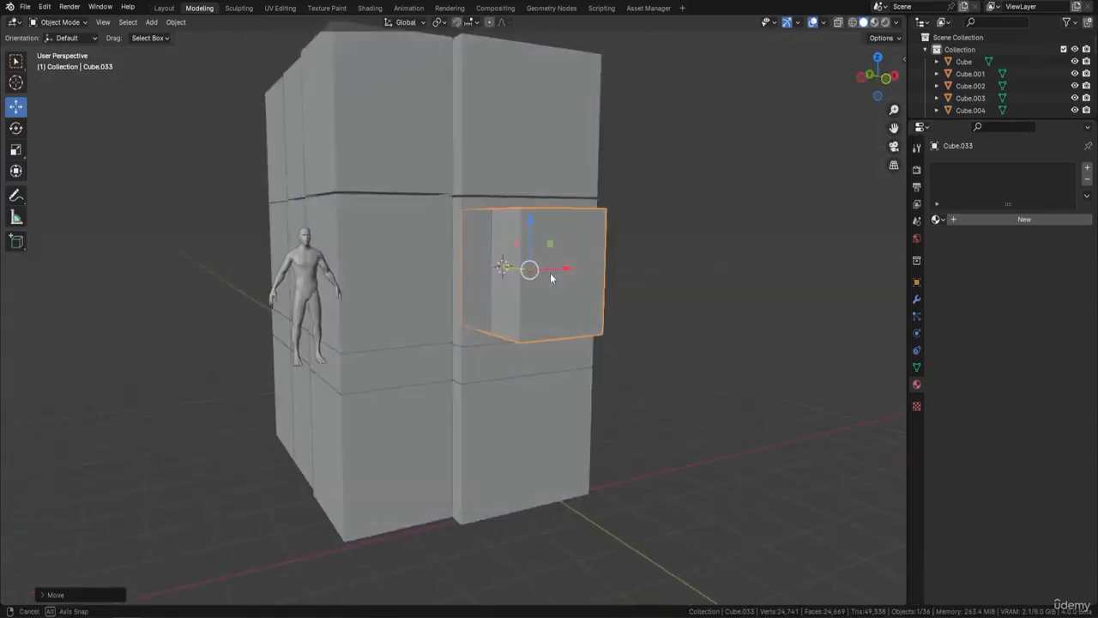
{"action": "middle_click_drag", "start_coordinate": [519, 324], "coordinate": [540, 285]}
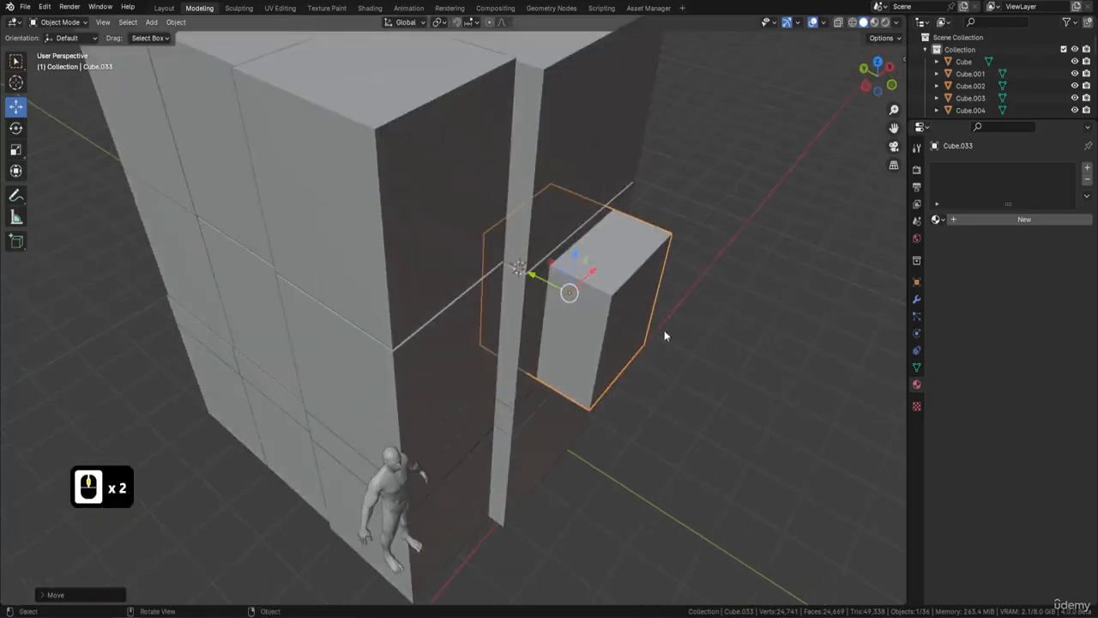
{"action": "key", "text": "s"}
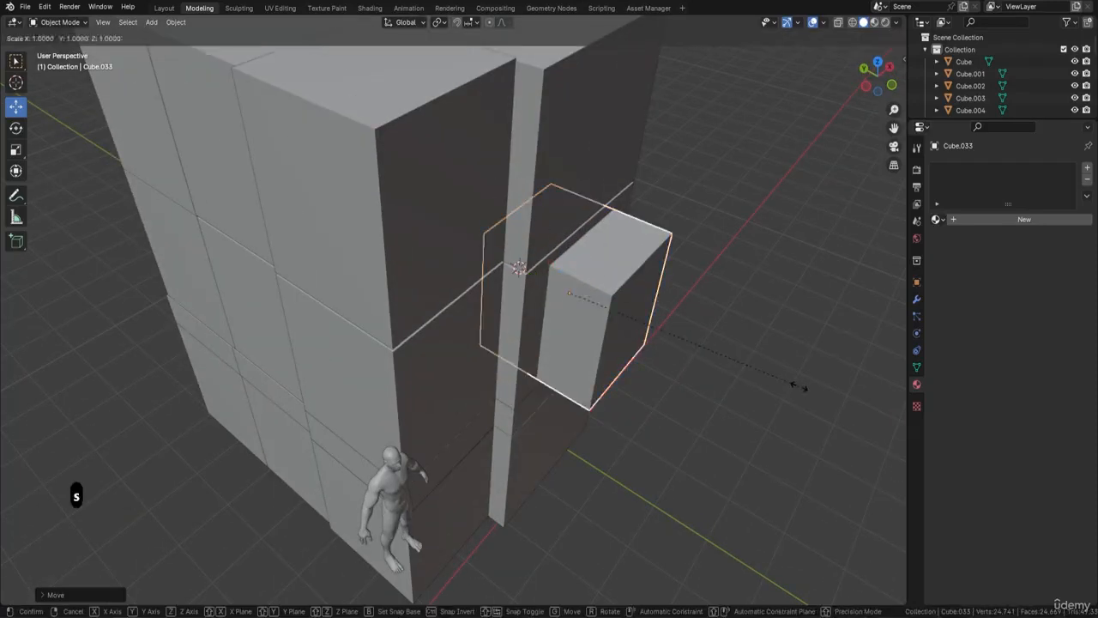
{"action": "key", "text": "y"}
{"action": "left_click", "coordinate": [693, 343]}
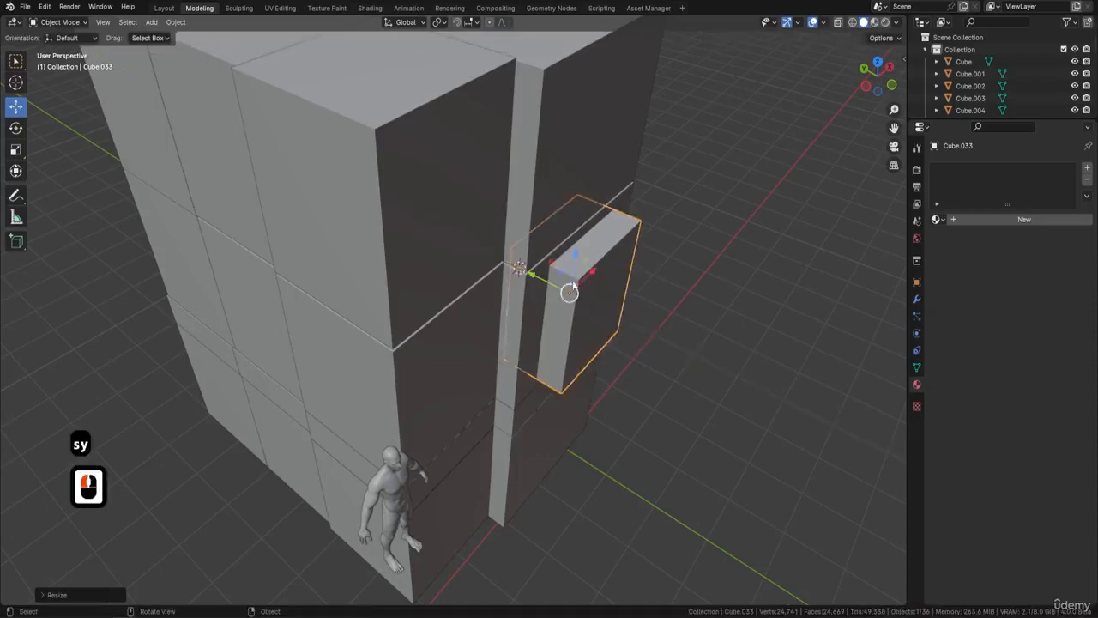
{"action": "left_click_drag", "start_coordinate": [536, 275], "coordinate": [557, 289]}
In Edit Mode, raise the projecting cube's bottom face slightly and lower its top face to reduce its height
{"action": "middle_click_drag", "start_coordinate": [557, 289], "coordinate": [678, 222]}
{"action": "key", "text": "Tab"}
{"action": "left_click", "coordinate": [548, 297]}
{"action": "left_click_drag", "start_coordinate": [557, 255], "coordinate": [560, 238]}
{"action": "middle_click_drag", "start_coordinate": [658, 227], "coordinate": [635, 250]}
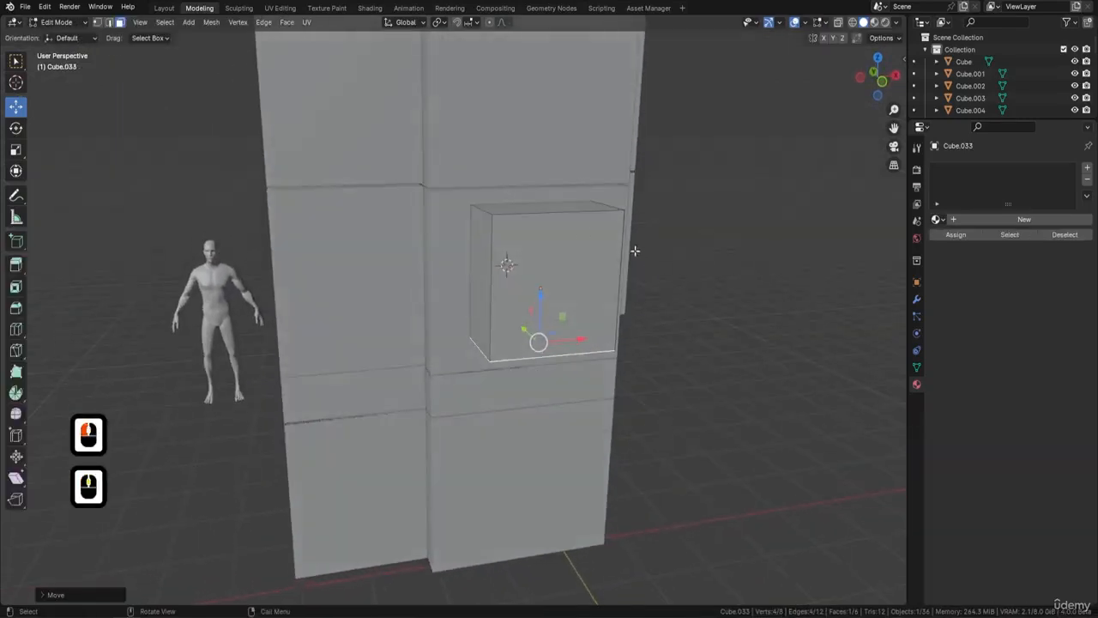
{"action": "left_click", "coordinate": [534, 205]}
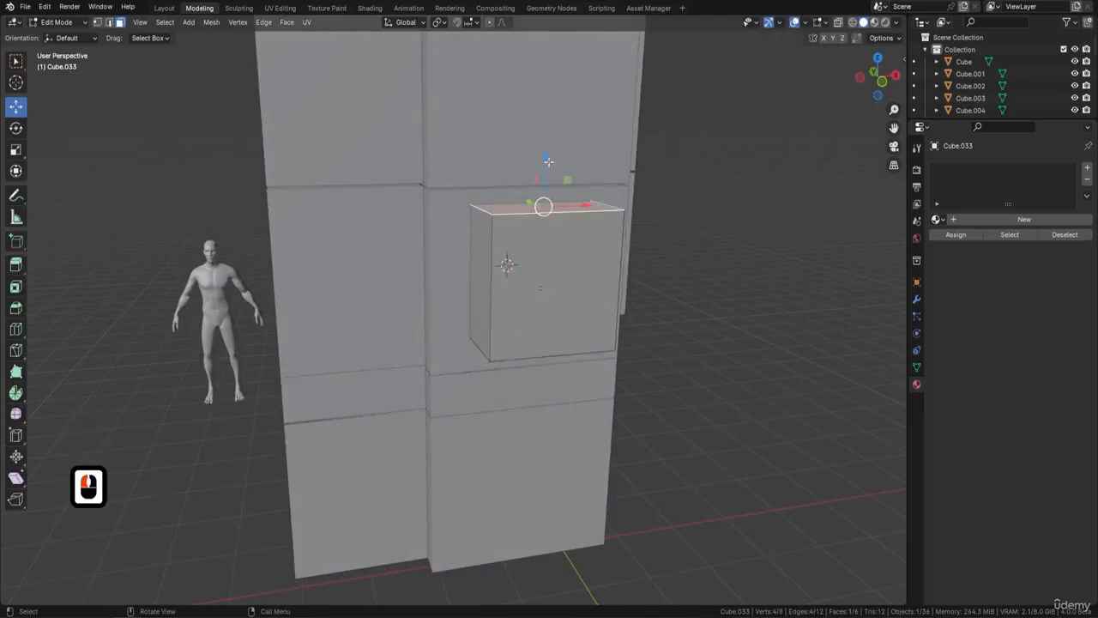
{"action": "left_click_drag", "start_coordinate": [545, 159], "coordinate": [552, 192]}
{"action": "middle_click_drag", "start_coordinate": [552, 192], "coordinate": [554, 292]}
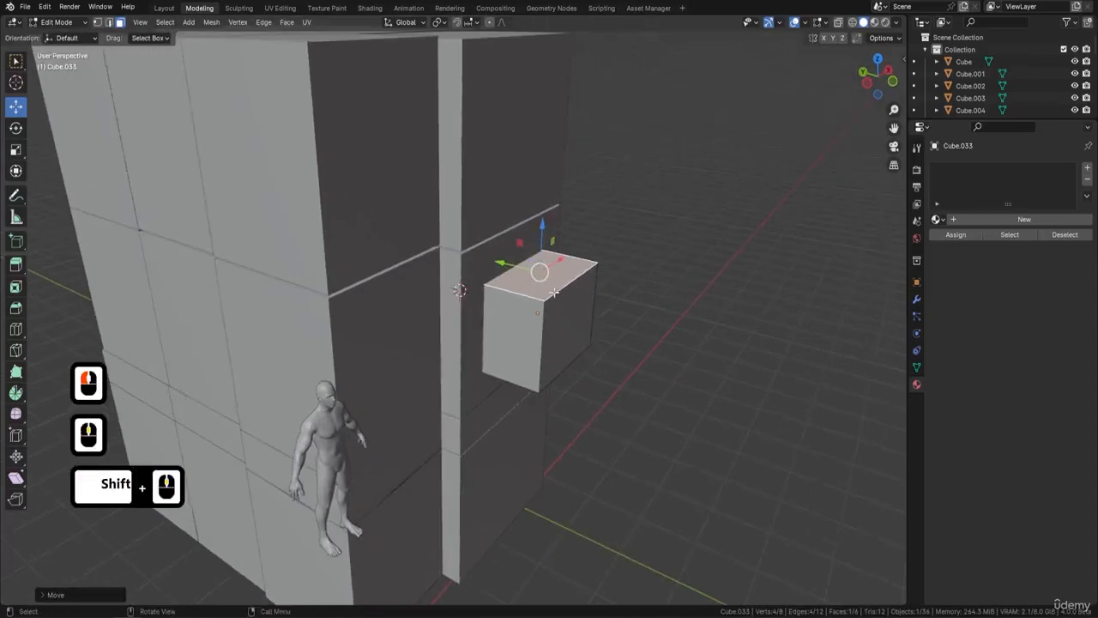
Extrude the projecting box's top face up about 0.54 m and move its outer top edge along Y toward the wall to form a sloped roof
{"action": "key", "text": "e"}
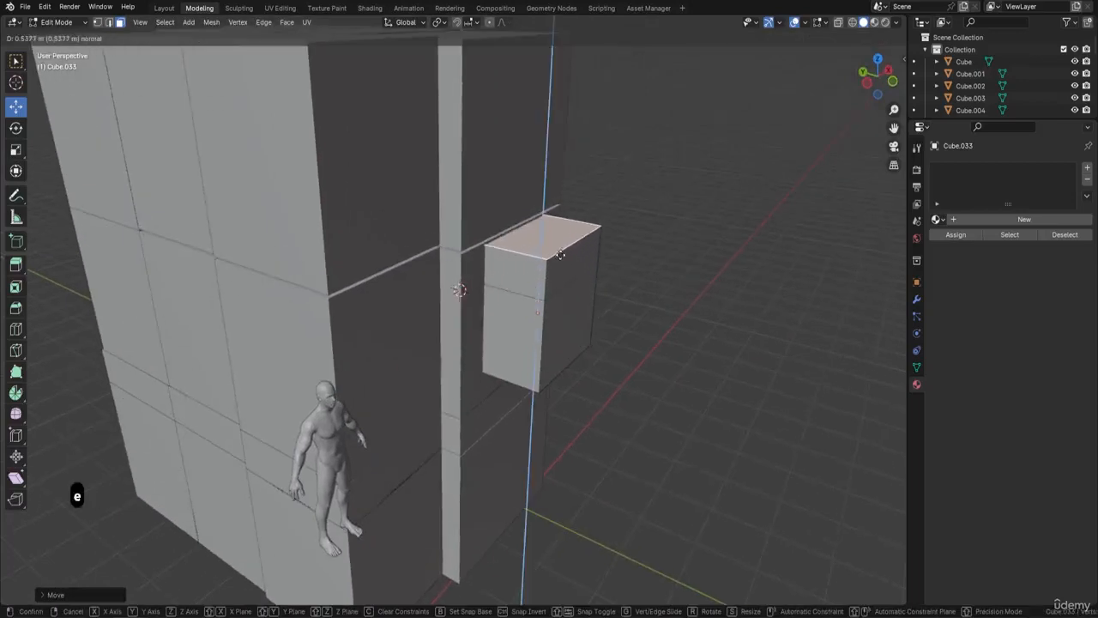
{"action": "left_click", "coordinate": [560, 256]}
{"action": "middle_click_drag", "start_coordinate": [648, 267], "coordinate": [643, 255]}
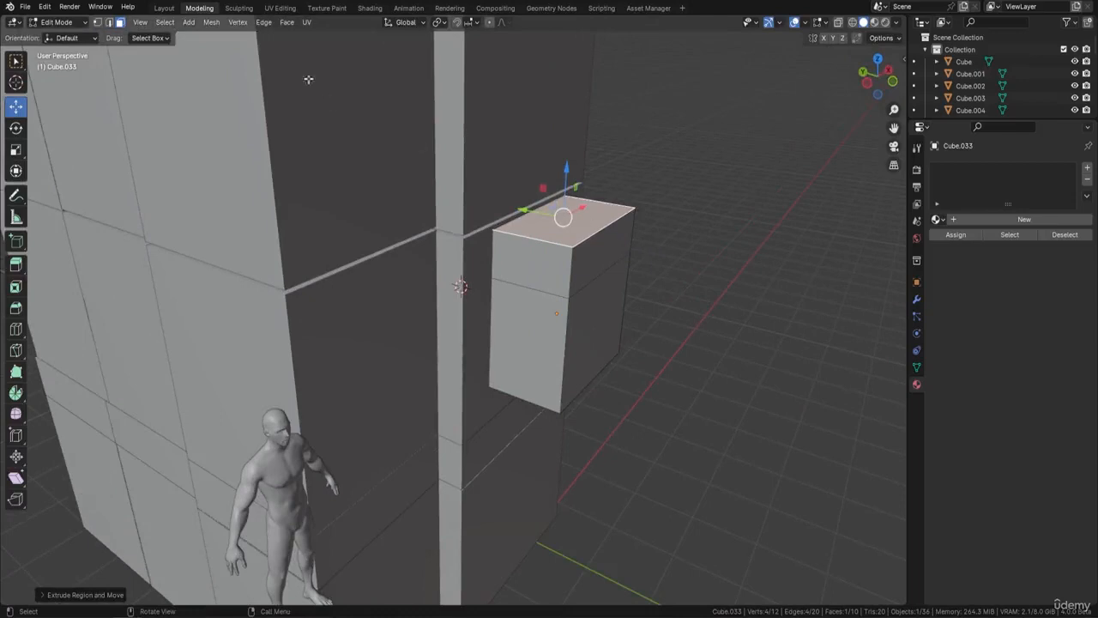
{"action": "left_click", "coordinate": [603, 228]}
{"action": "key", "text": "g"}
{"action": "key", "text": "y"}
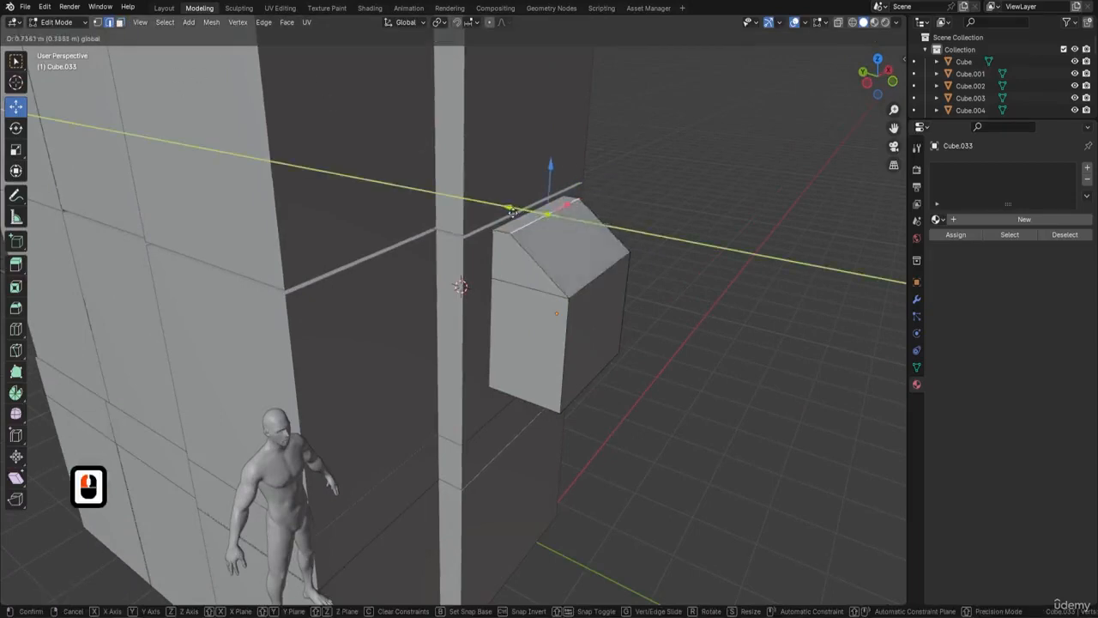
{"action": "left_click", "coordinate": [540, 206]}
{"action": "middle_click_drag", "start_coordinate": [541, 210], "coordinate": [484, 234]}
{"action": "key", "text": "Tab"}
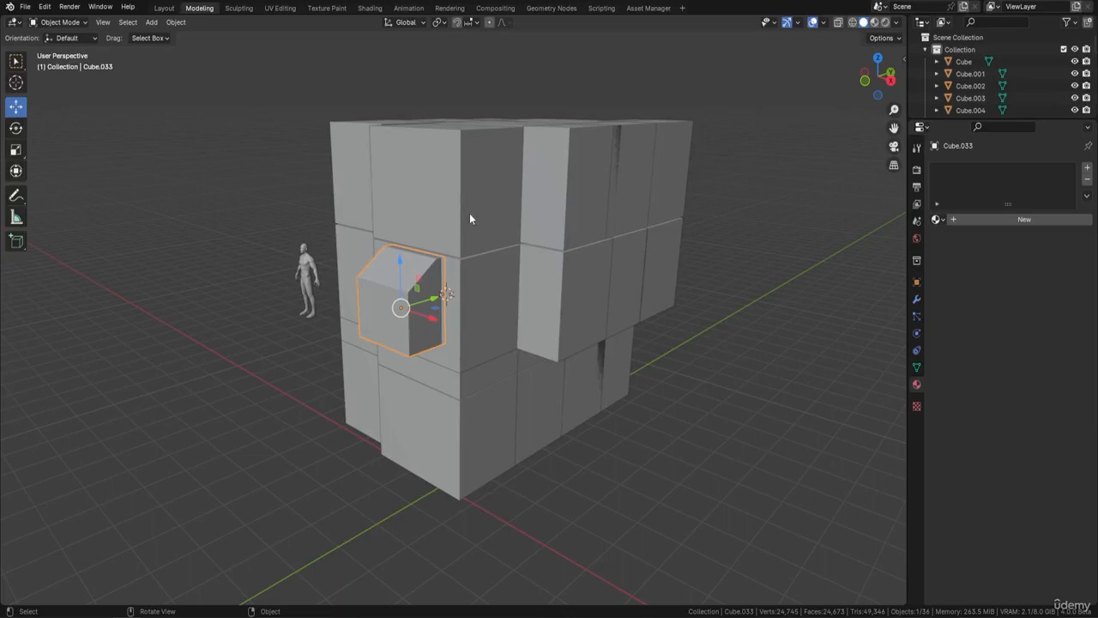
Save the building blockout to the current project file
{"action": "middle_click_drag", "start_coordinate": [545, 309], "coordinate": [512, 340]}
{"action": "scroll", "coordinate": [512, 340], "scroll_direction": "up", "scroll_amount": 5}
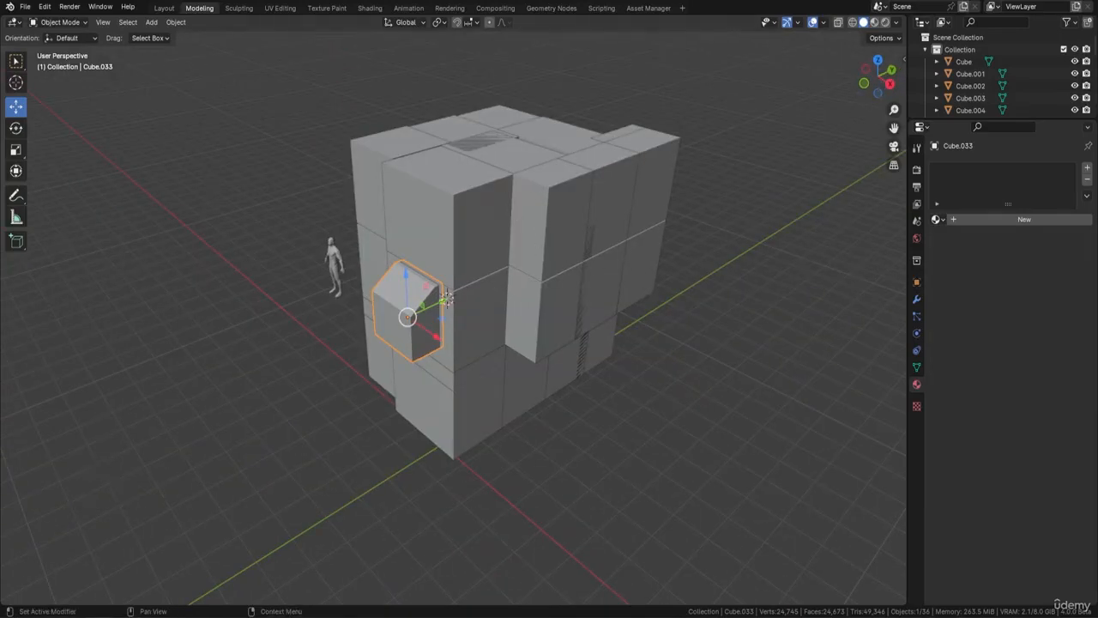
{"action": "scroll", "coordinate": [1003, 343], "scroll_direction": "down", "scroll_amount": 1}
{"action": "left_click", "coordinate": [370, 7]}
{"action": "left_click", "coordinate": [26, 7]}
{"action": "left_click", "coordinate": [43, 85]}
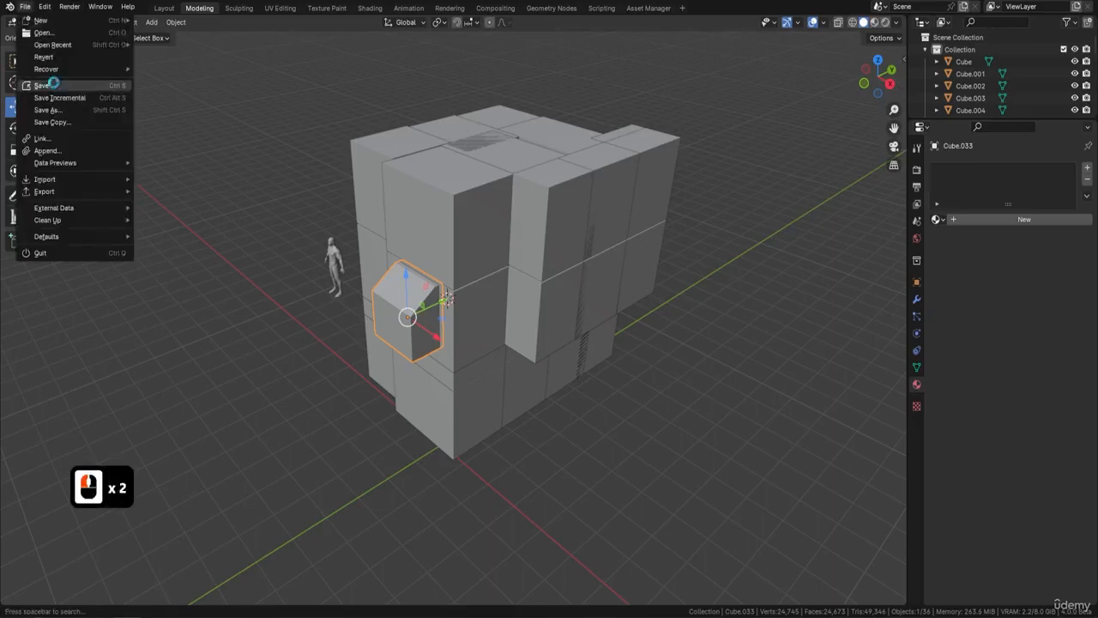